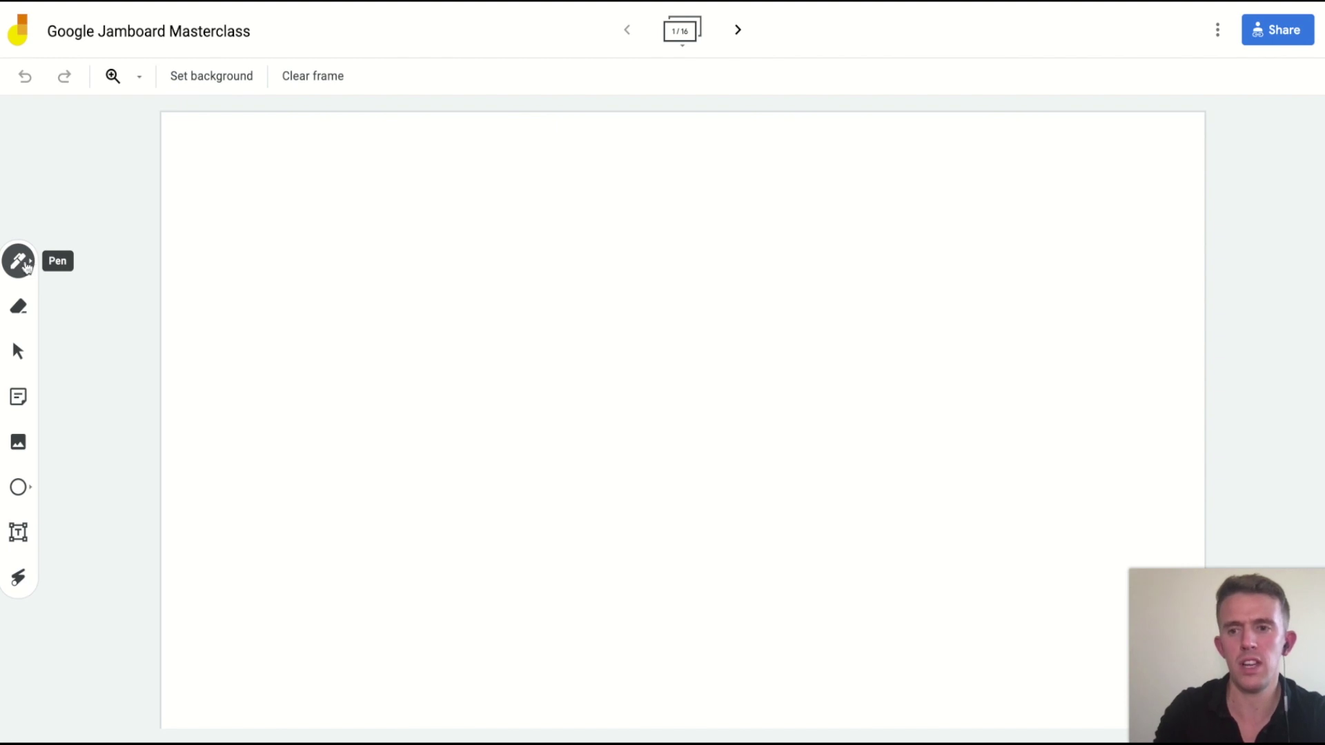
Draw a teal pen zigzag and a green highlighter stroke beside it on the frame
{"action": "left_click", "coordinate": [32, 266]}
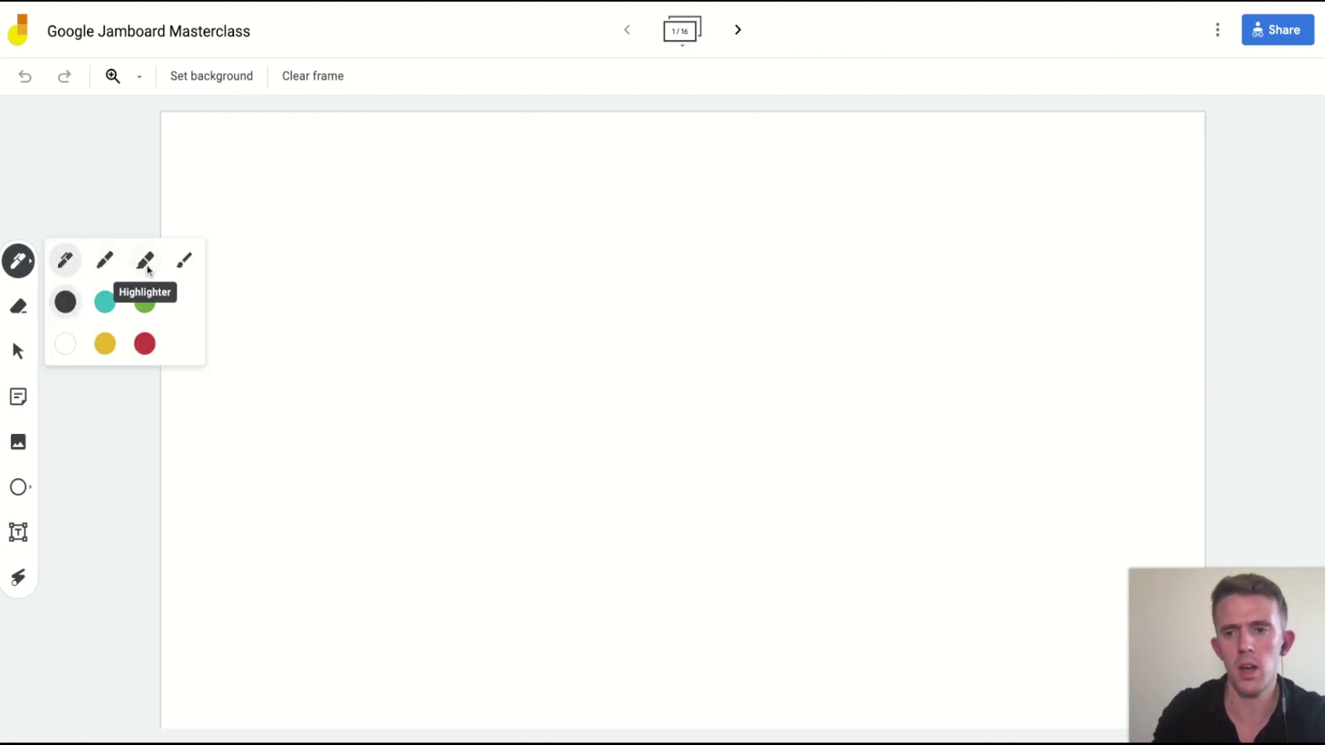
{"action": "left_click", "coordinate": [65, 263]}
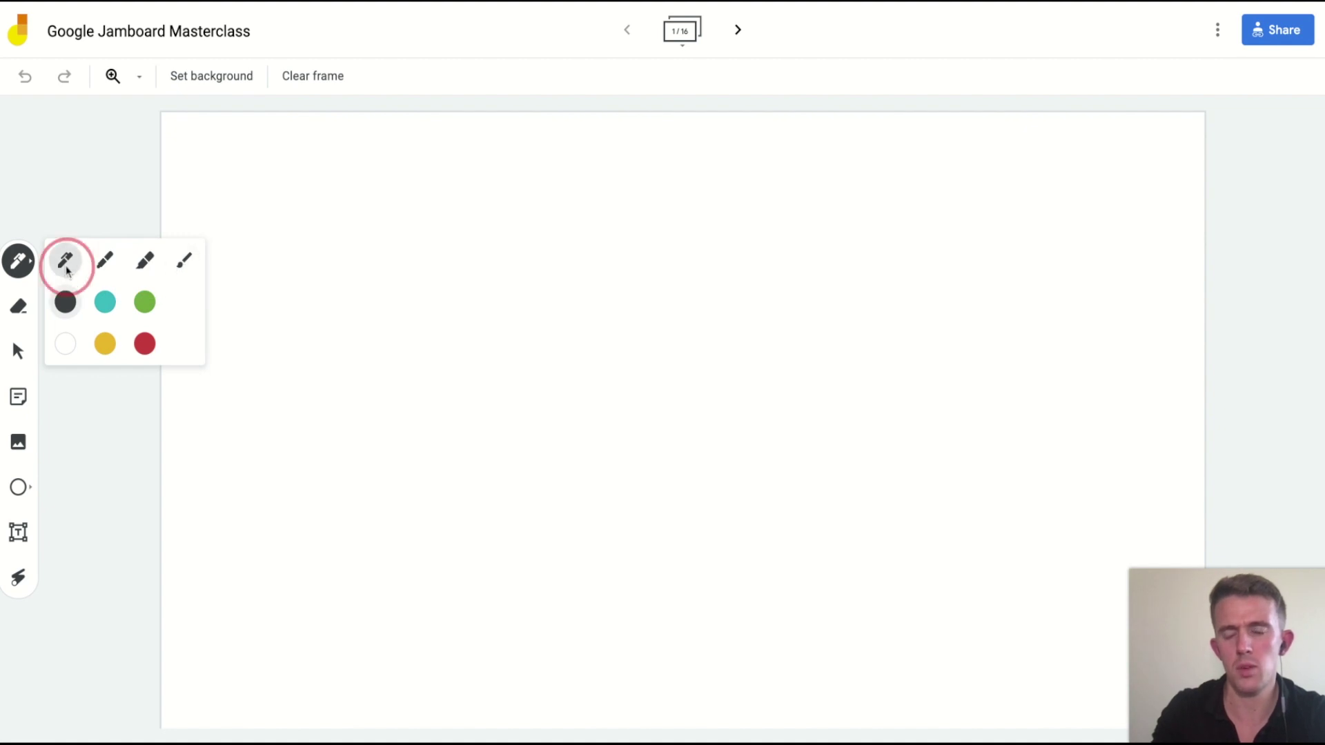
{"action": "left_click", "coordinate": [102, 305]}
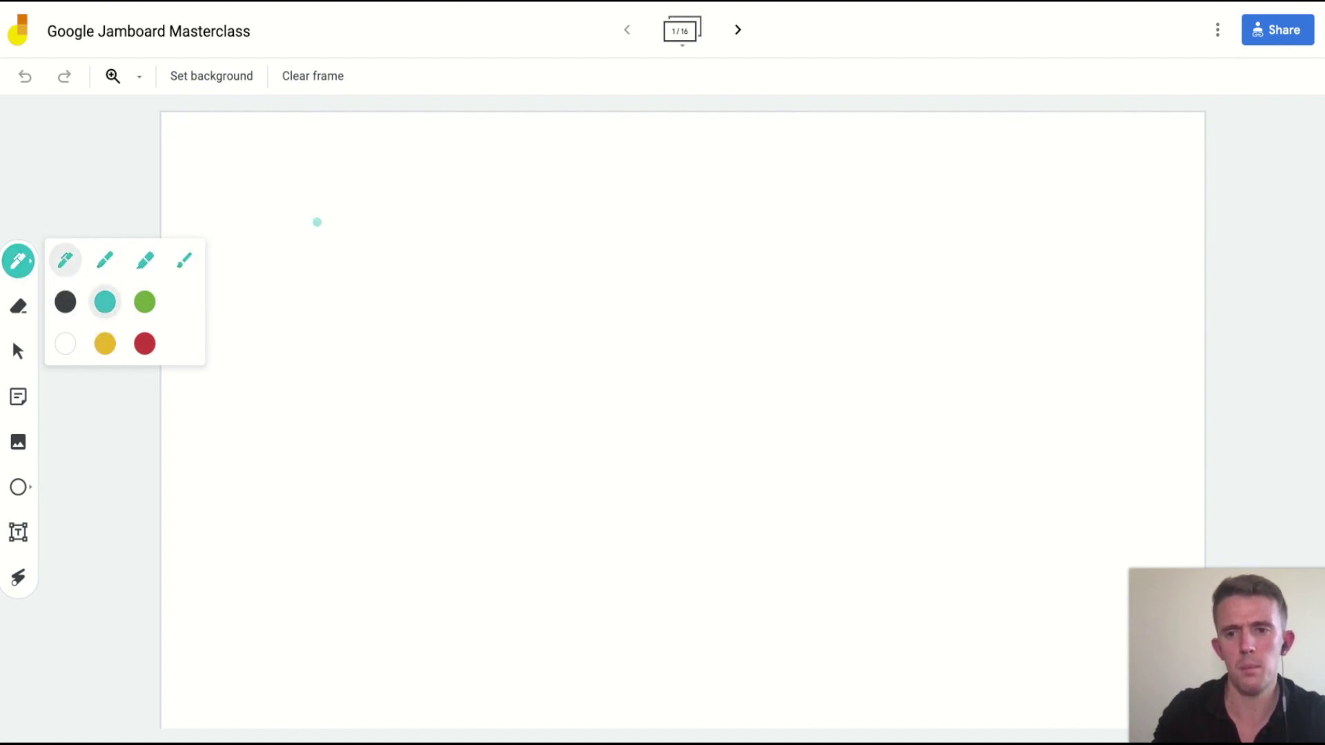
{"action": "mouse_move", "coordinate": [317, 219]}
{"action": "left_mouse_down"}
{"action": "mouse_move", "coordinate": [443, 200]}
{"action": "mouse_move", "coordinate": [443, 223]}
{"action": "left_mouse_up"}
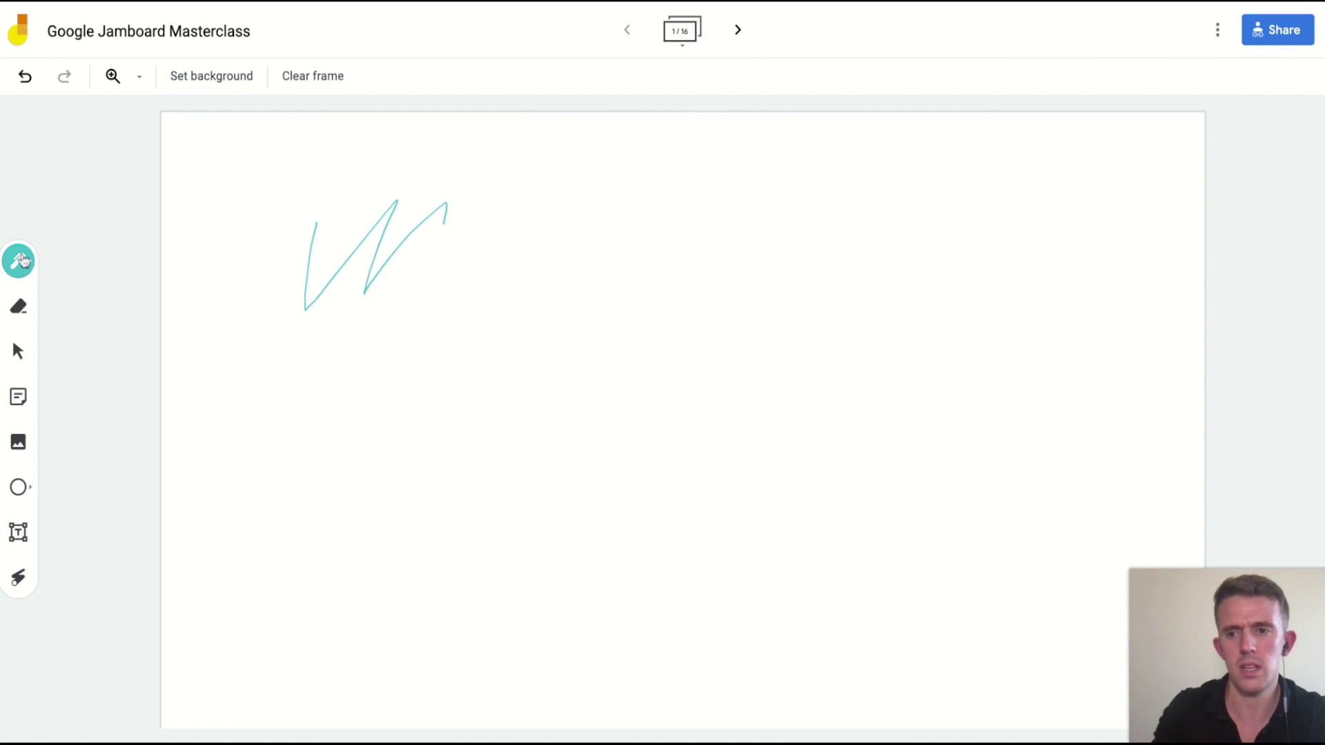
{"action": "left_click", "coordinate": [18, 260]}
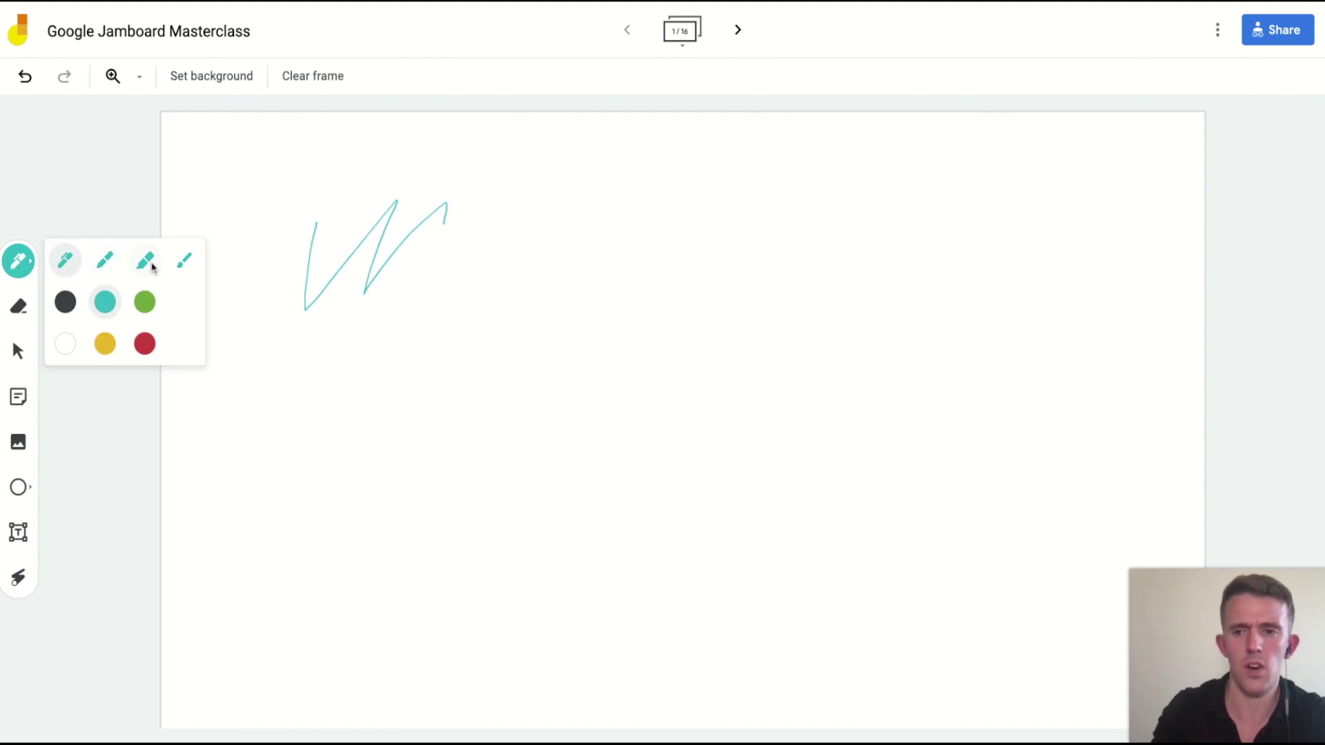
{"action": "left_click", "coordinate": [146, 263]}
{"action": "left_click", "coordinate": [143, 301]}
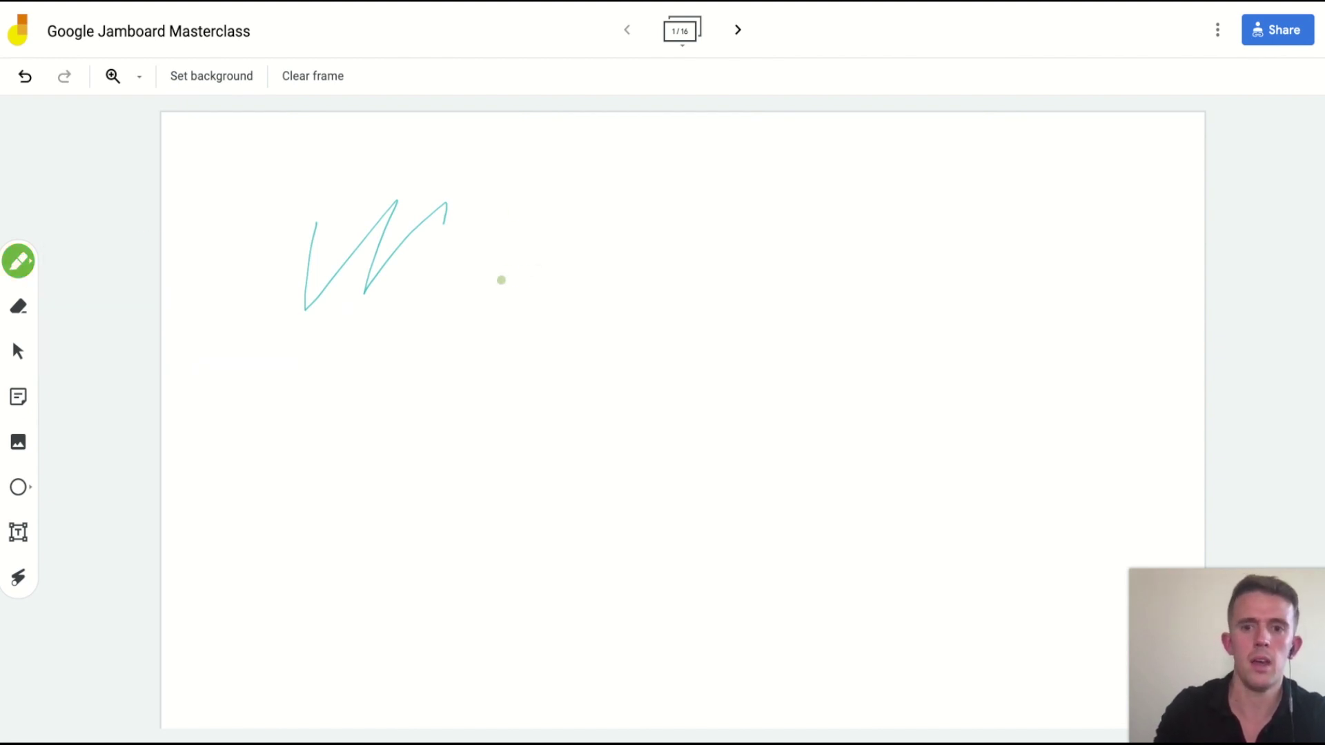
{"action": "left_click_drag", "start_coordinate": [501, 283], "coordinate": [623, 257]}
Paint a pale green brush stroke, erase parts of the strokes, then clear the frame
{"action": "left_click", "coordinate": [32, 265]}
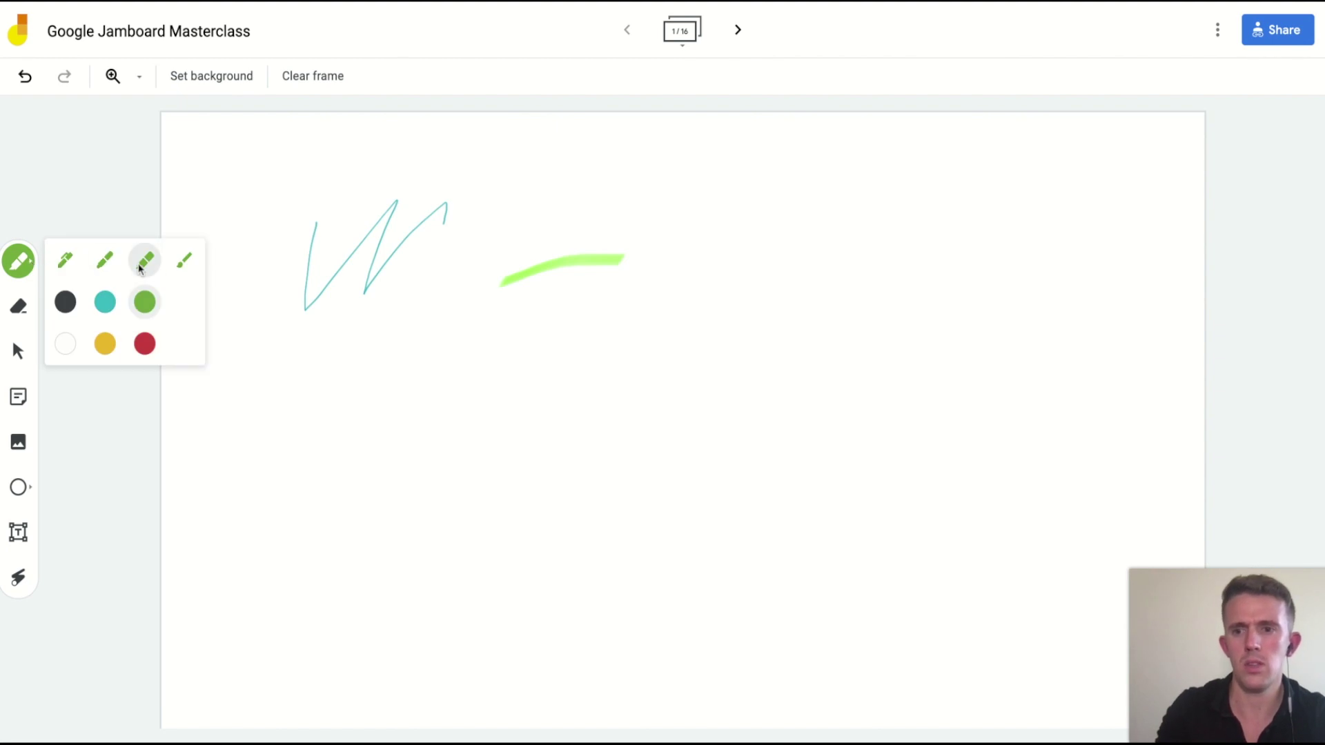
{"action": "left_click", "coordinate": [184, 260]}
{"action": "left_click_drag", "start_coordinate": [219, 211], "coordinate": [352, 183]}
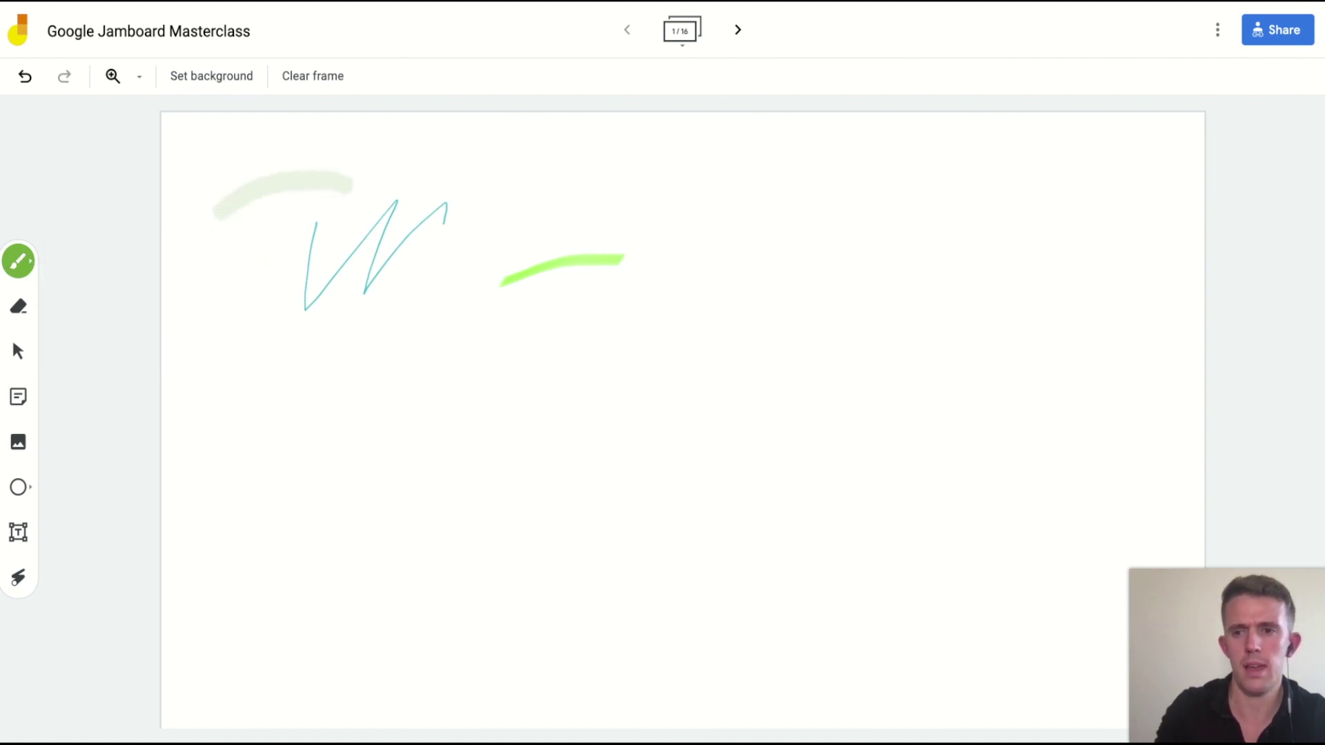
{"action": "left_click", "coordinate": [23, 323]}
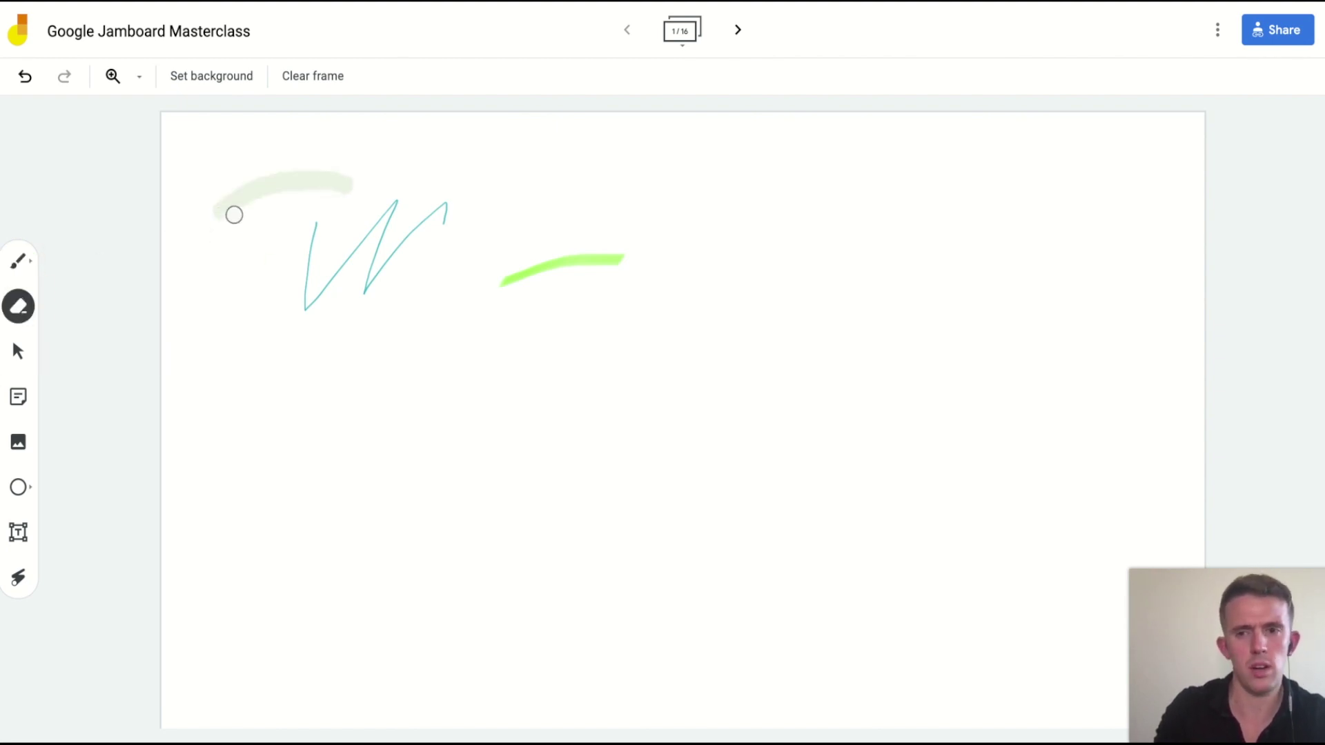
{"action": "mouse_move", "coordinate": [234, 213]}
{"action": "left_mouse_down"}
{"action": "mouse_move", "coordinate": [299, 142]}
{"action": "mouse_move", "coordinate": [282, 204]}
{"action": "mouse_move", "coordinate": [433, 260]}
{"action": "left_mouse_up"}
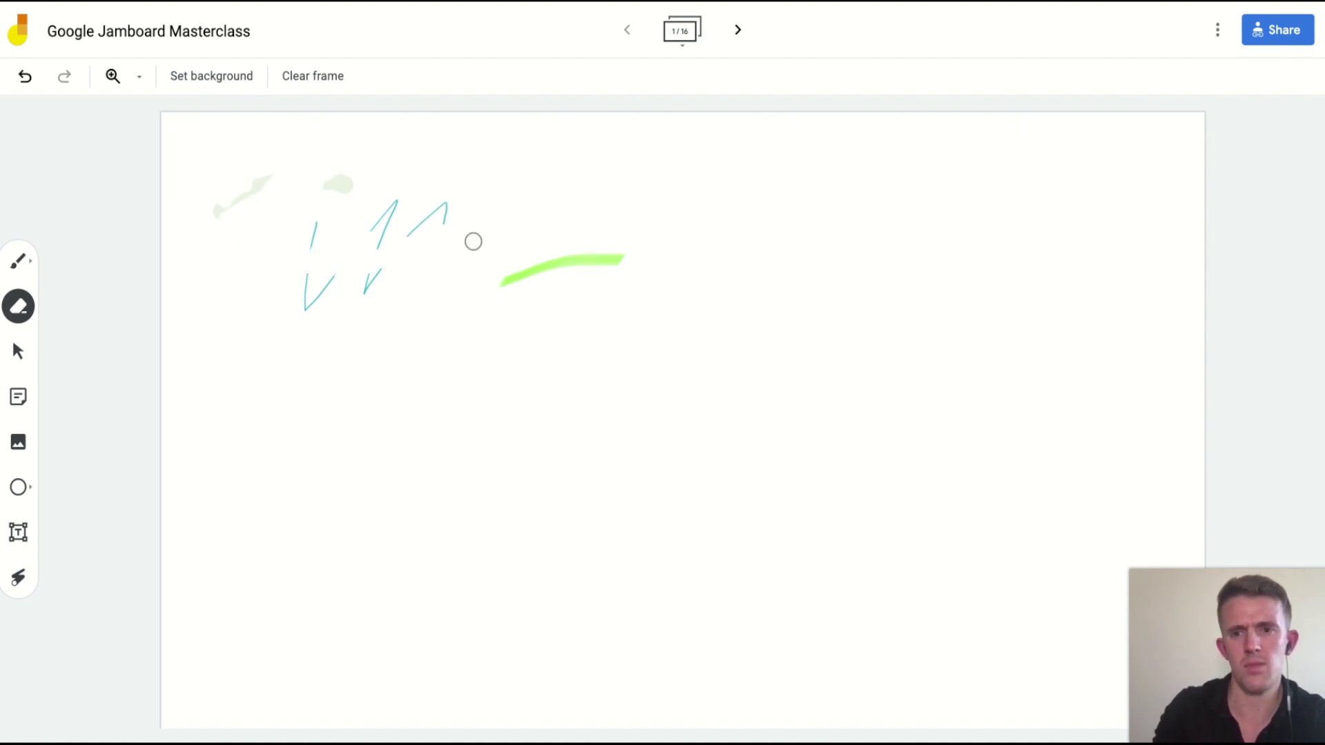
{"action": "left_click", "coordinate": [316, 76]}
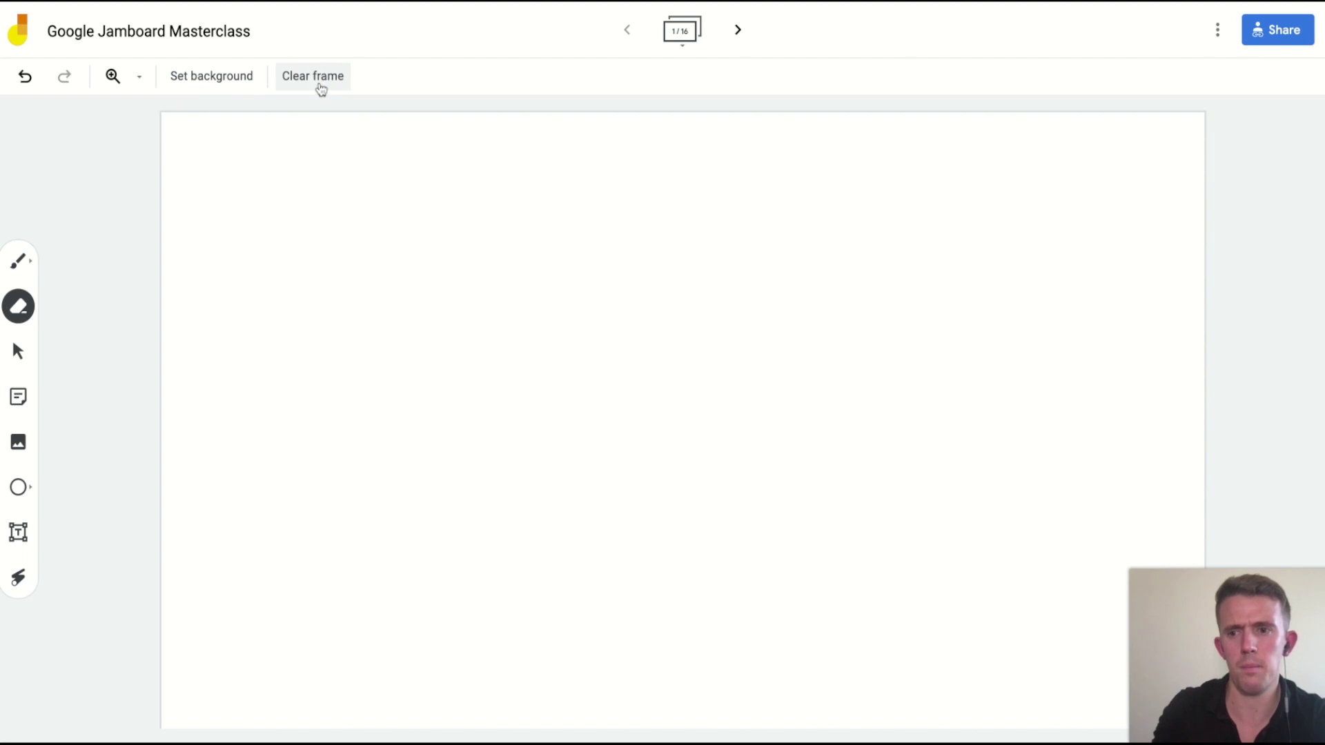
Add a yellow 'Hi there!' sticky note after trying the other note colours
{"action": "left_click", "coordinate": [18, 352]}
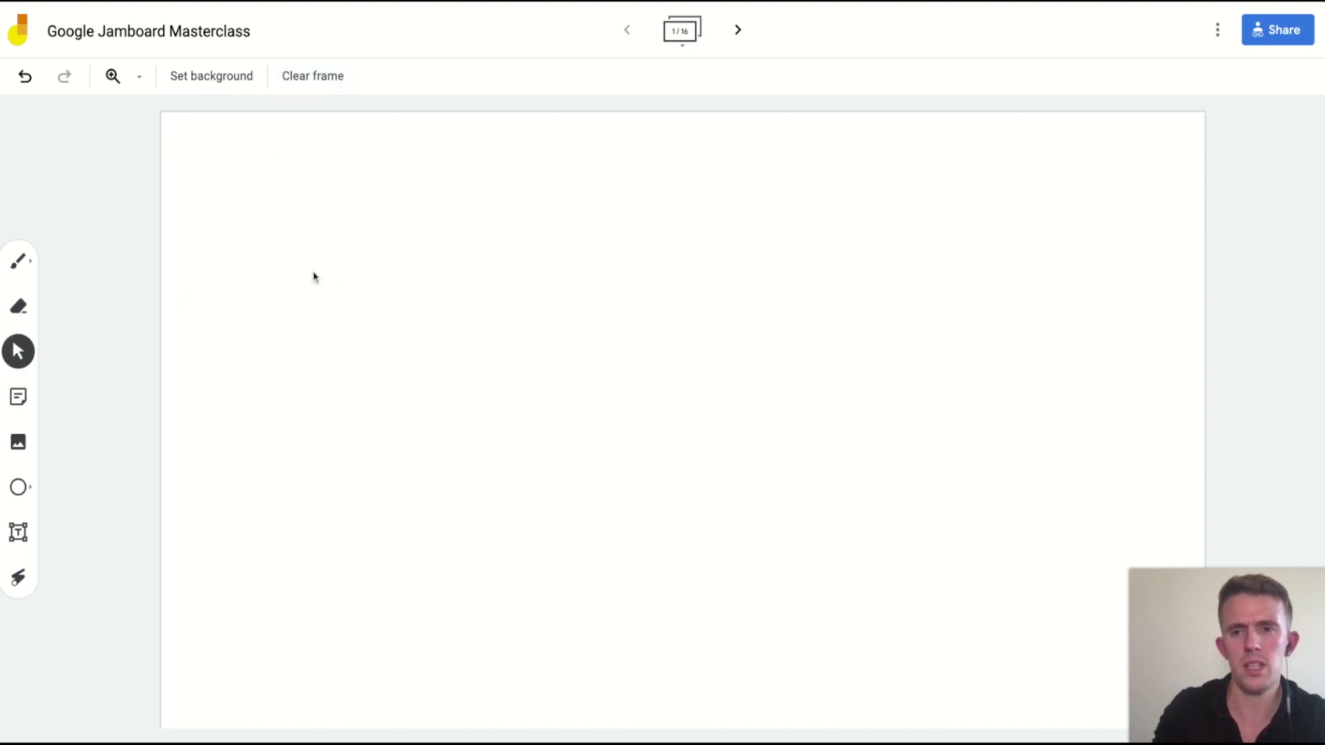
{"action": "left_click", "coordinate": [18, 398]}
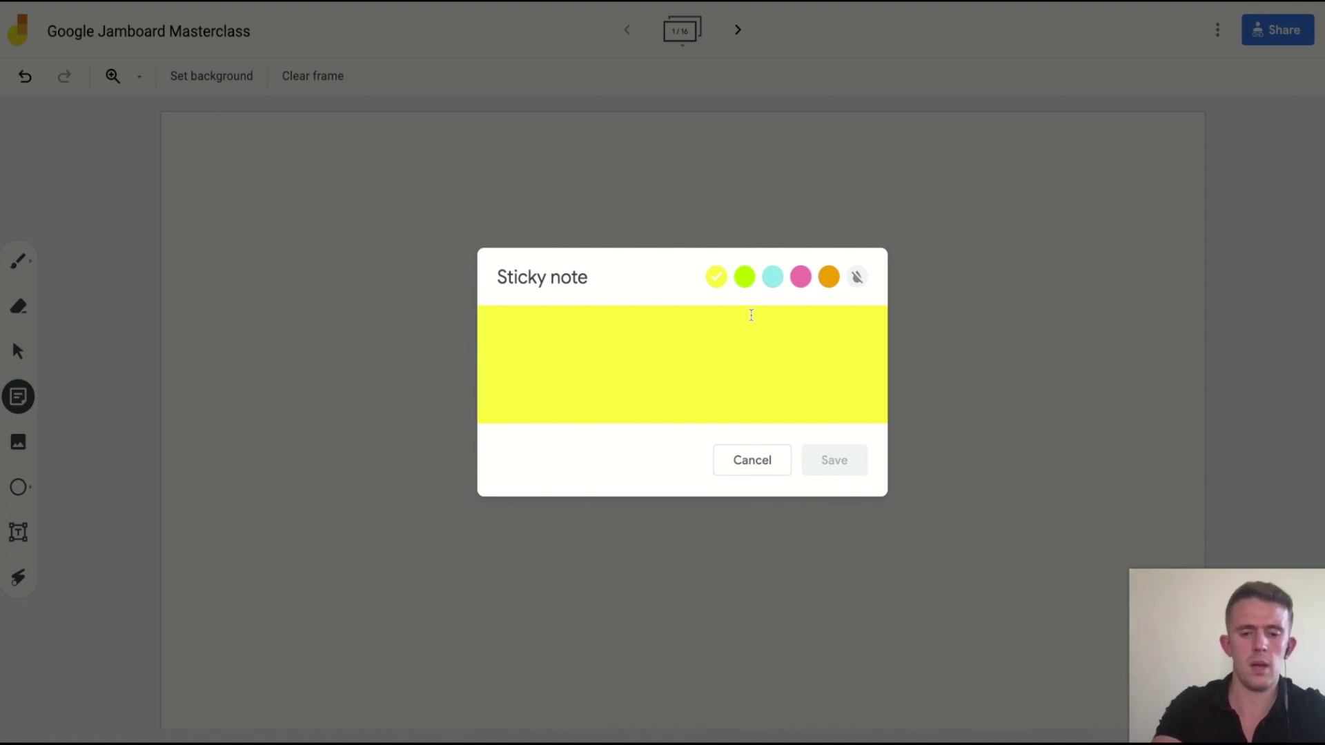
{"action": "type", "text": "Hi there!"}
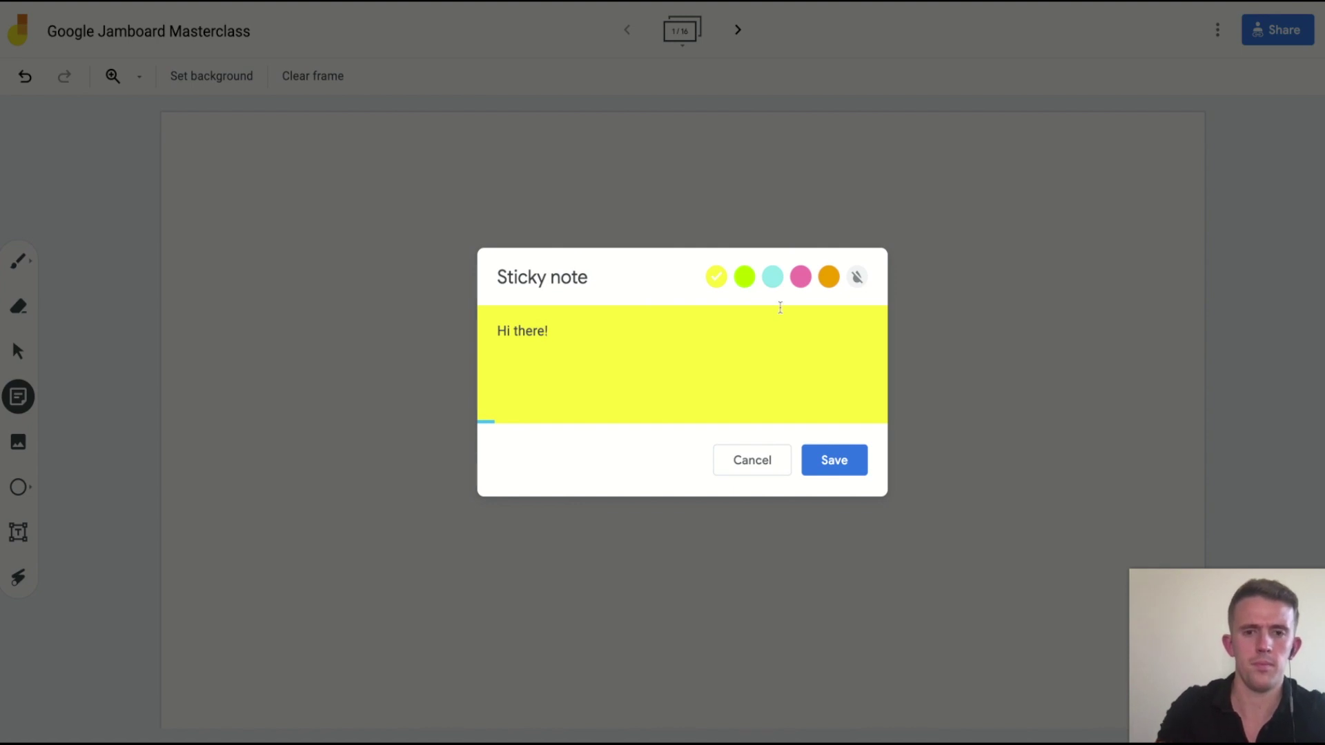
{"action": "left_click", "coordinate": [744, 277]}
{"action": "left_click", "coordinate": [772, 276]}
{"action": "left_click", "coordinate": [802, 278]}
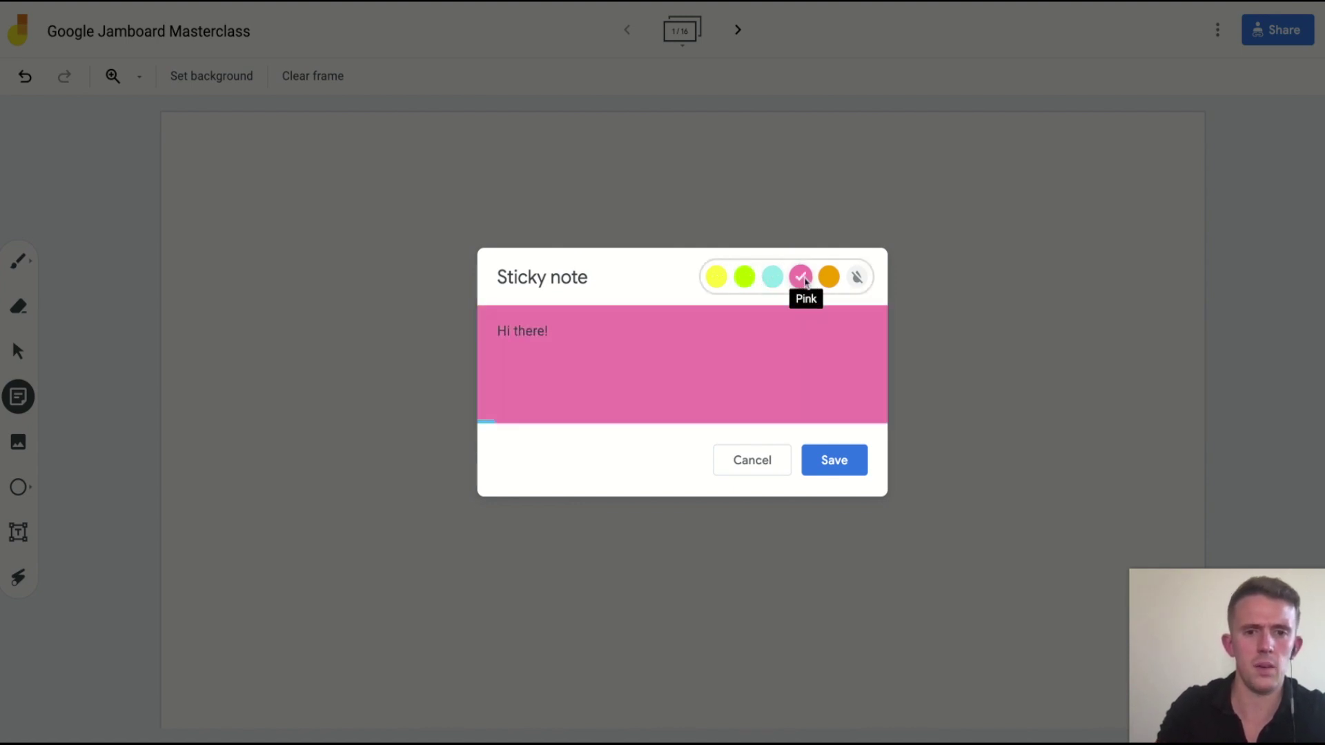
{"action": "left_click", "coordinate": [829, 277]}
{"action": "left_click", "coordinate": [856, 277]}
{"action": "left_click", "coordinate": [719, 278]}
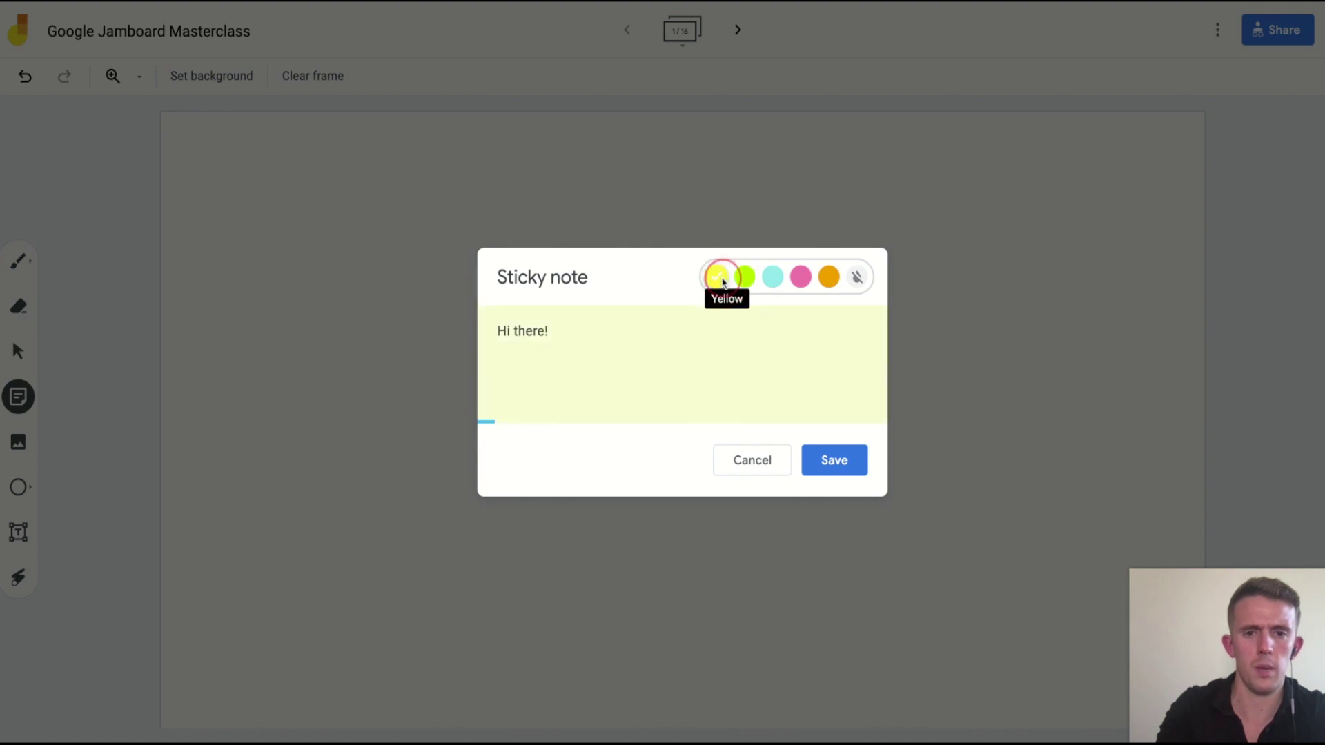
{"action": "left_click", "coordinate": [824, 456]}
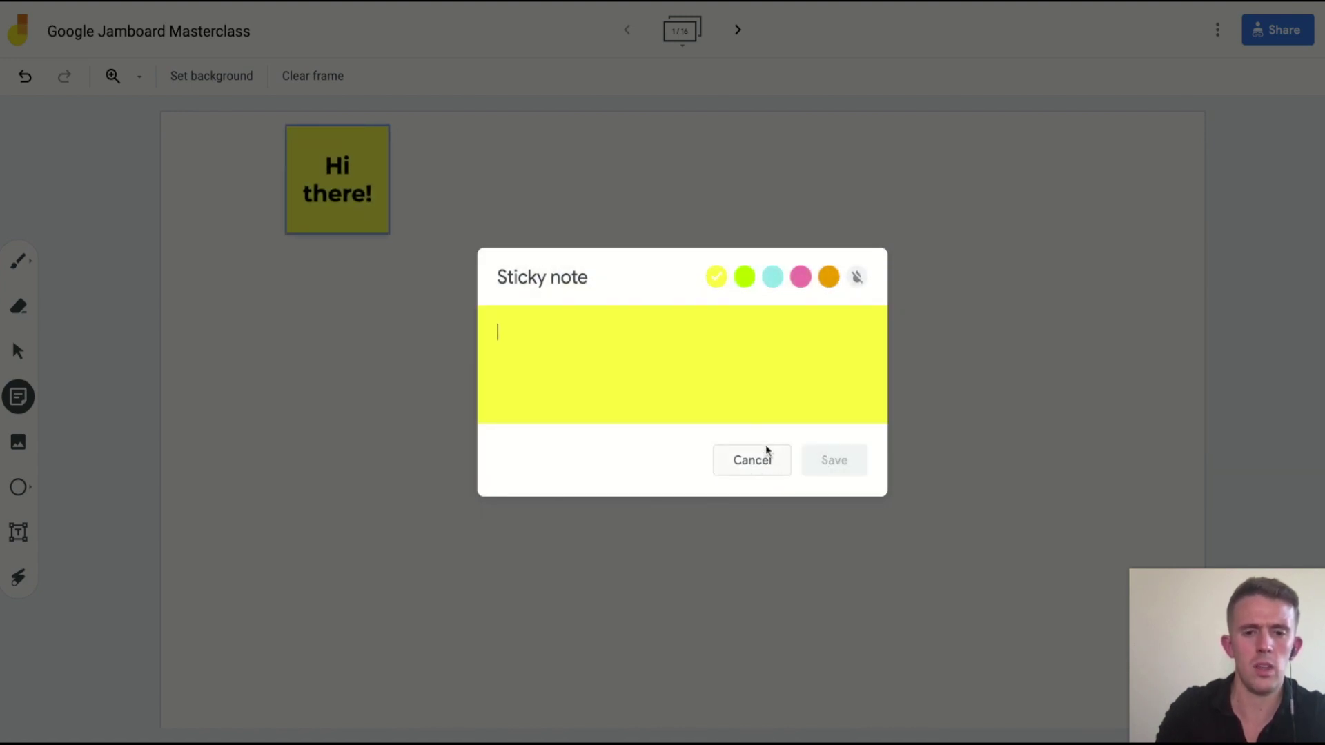
Add a green 'subscribe' sticky note, then clear all notes from the frame
{"action": "left_click", "coordinate": [745, 277]}
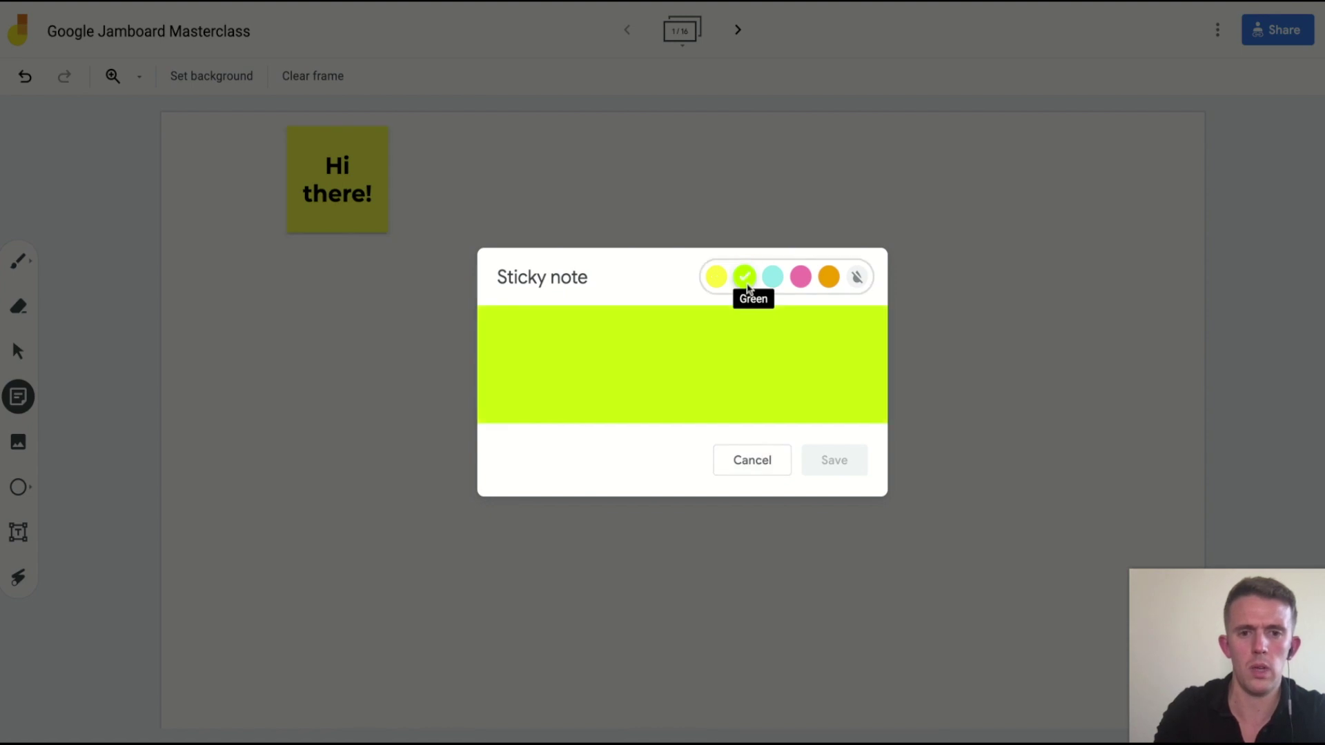
{"action": "type", "text": "subscribe"}
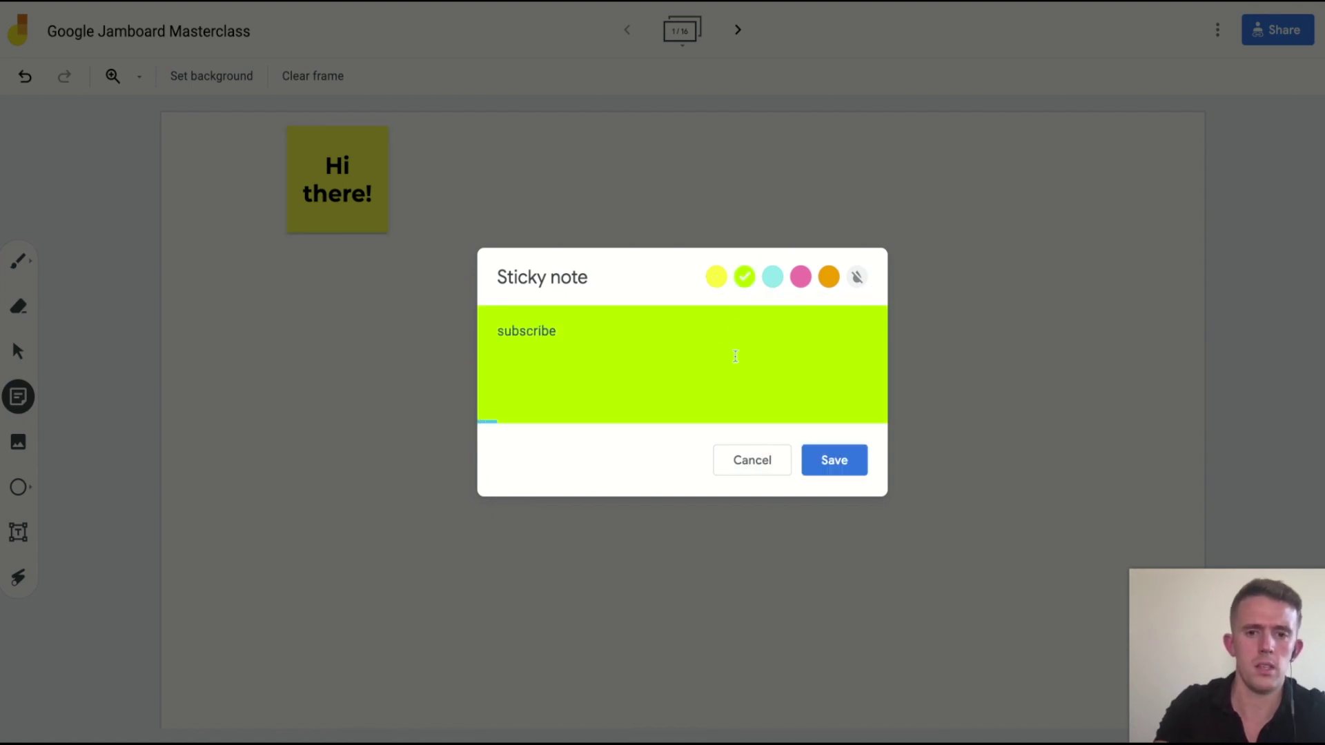
{"action": "left_click", "coordinate": [836, 462]}
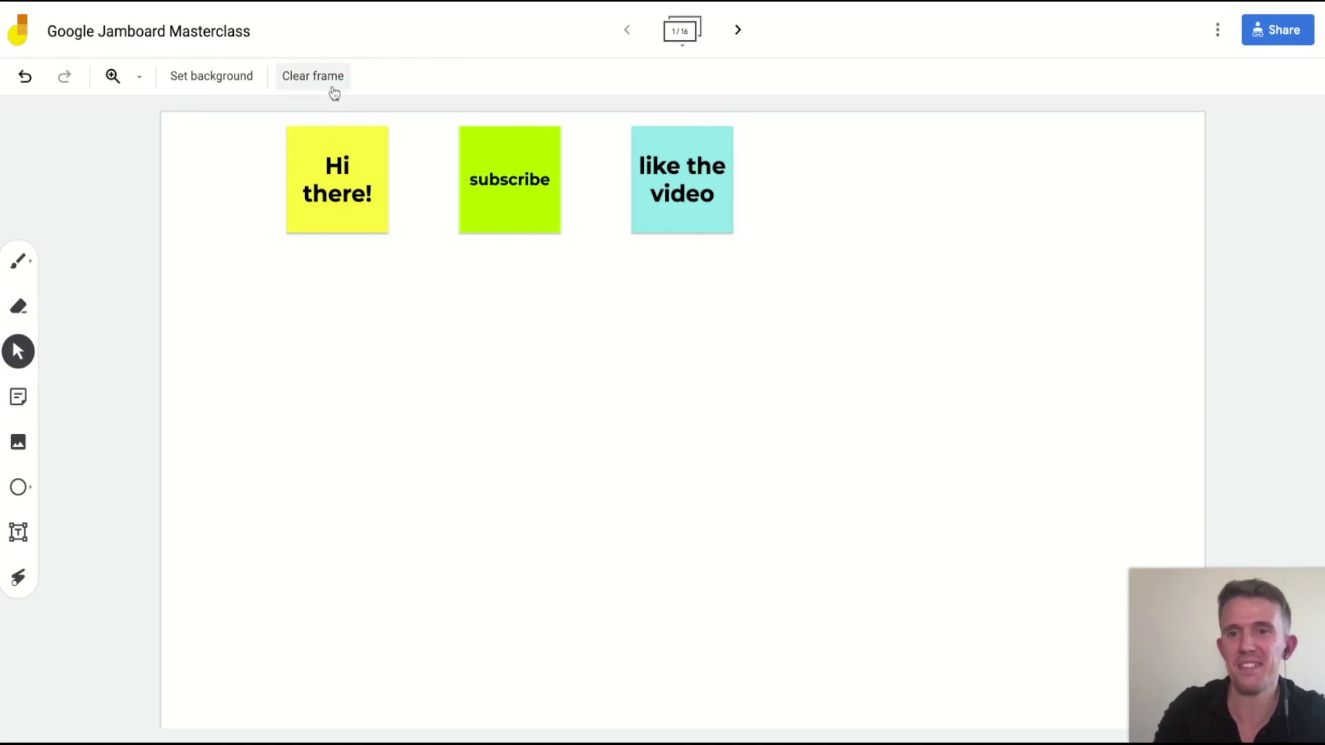
{"action": "left_click", "coordinate": [326, 85]}
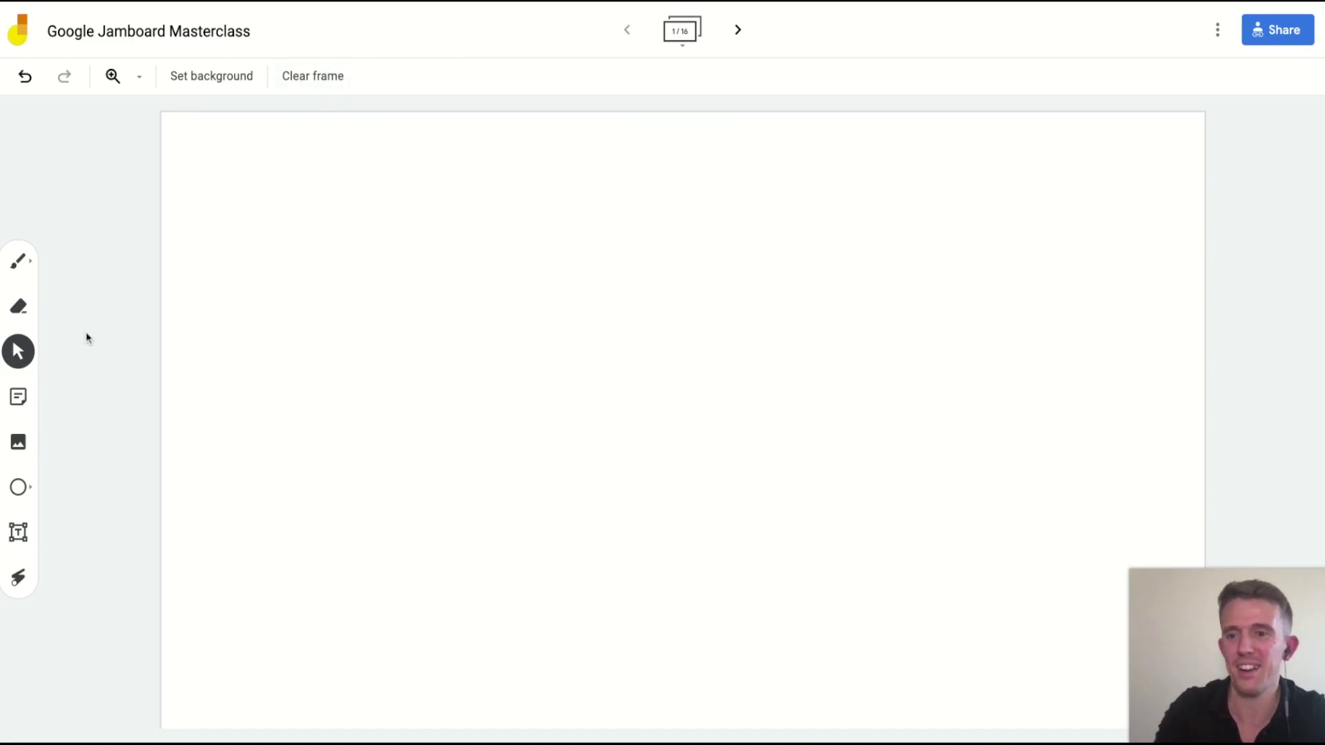
Insert the first 'smiley face' result from Google Image Search onto the frame
{"action": "left_click", "coordinate": [18, 444]}
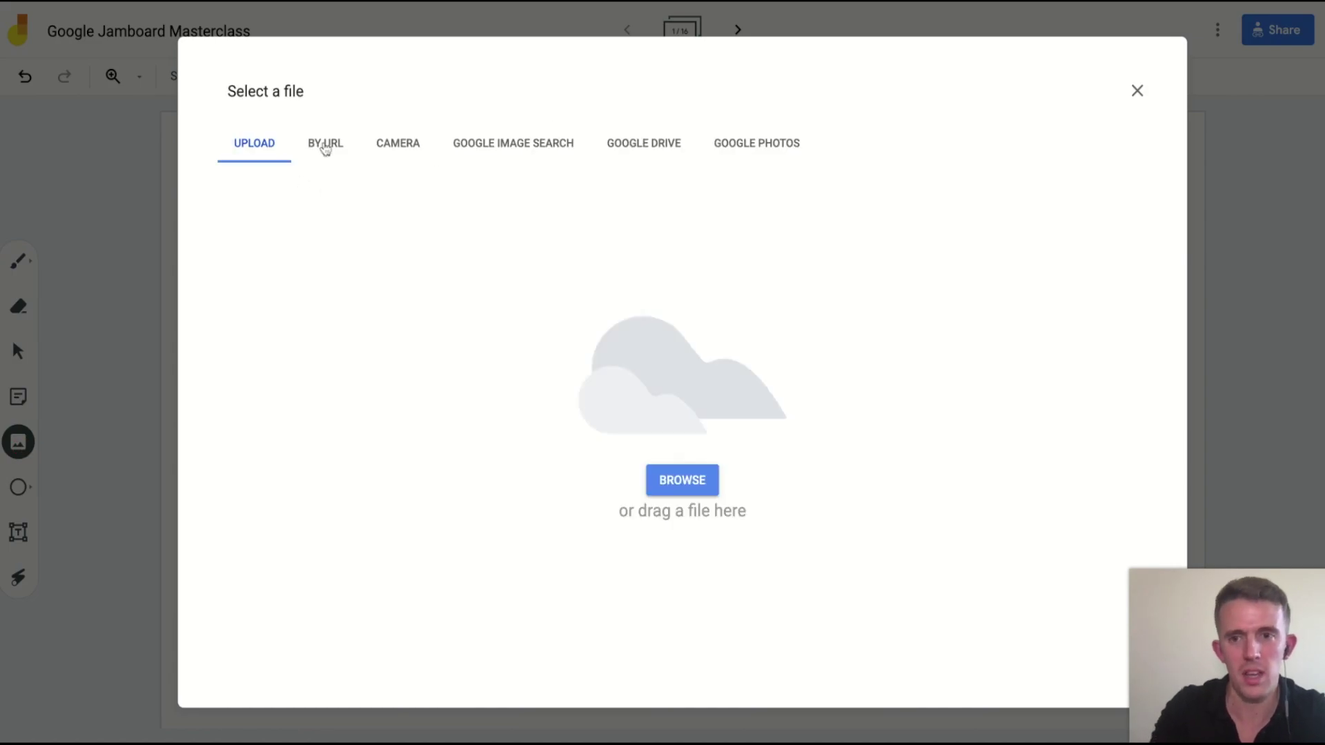
{"action": "left_click", "coordinate": [325, 146]}
{"action": "left_click", "coordinate": [413, 143]}
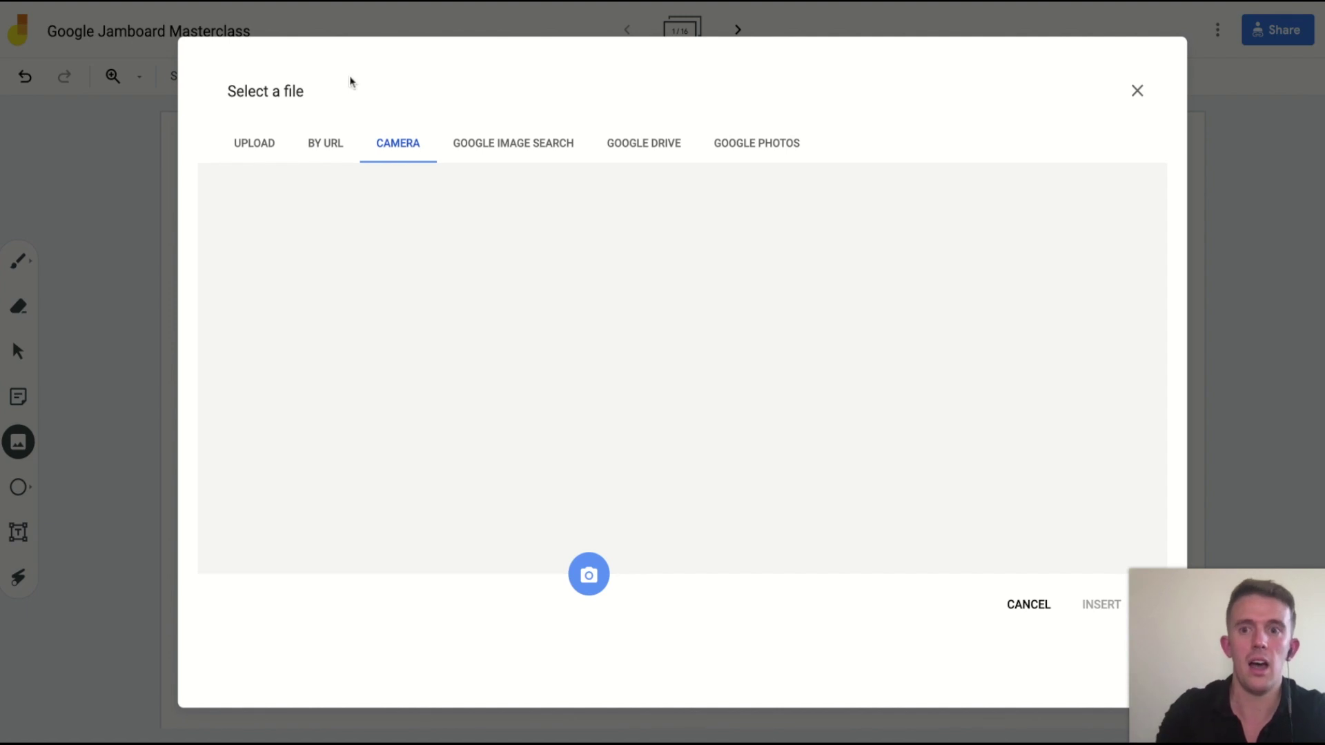
{"action": "left_click", "coordinate": [542, 141]}
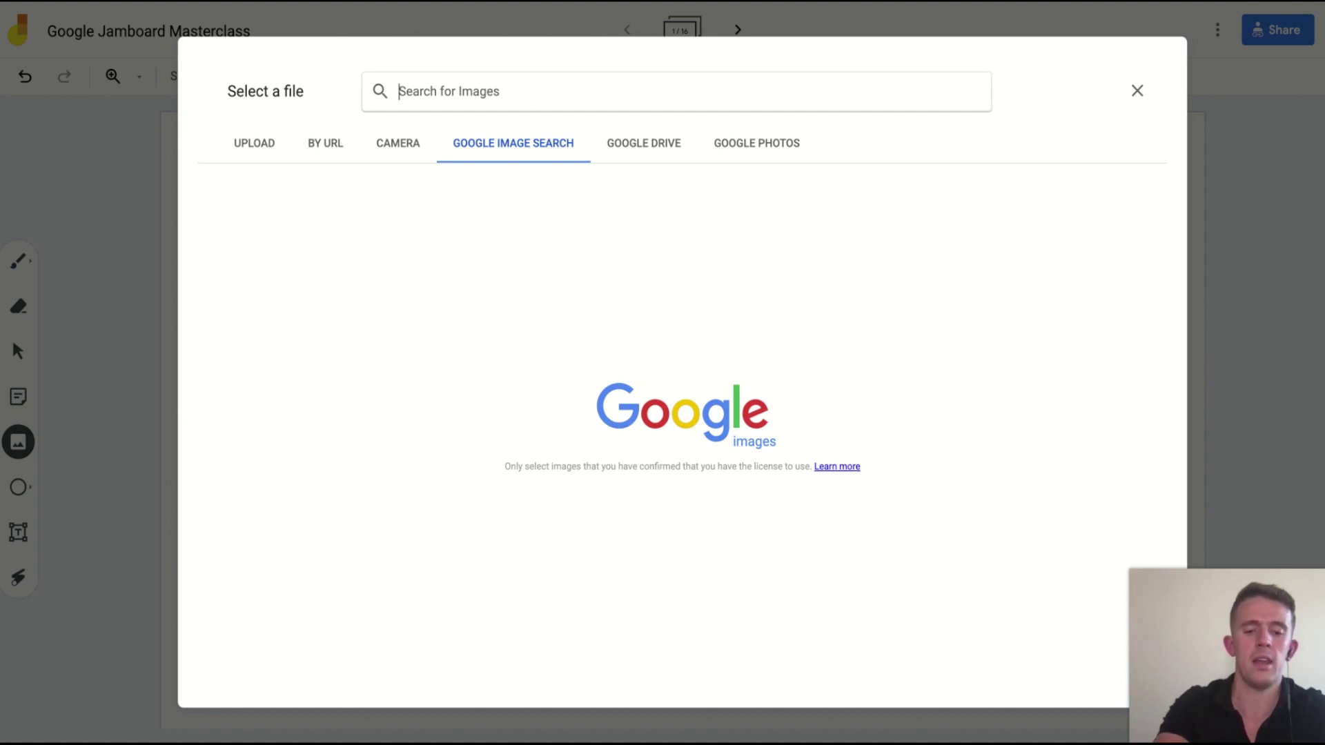
{"action": "type", "text": "smile"}
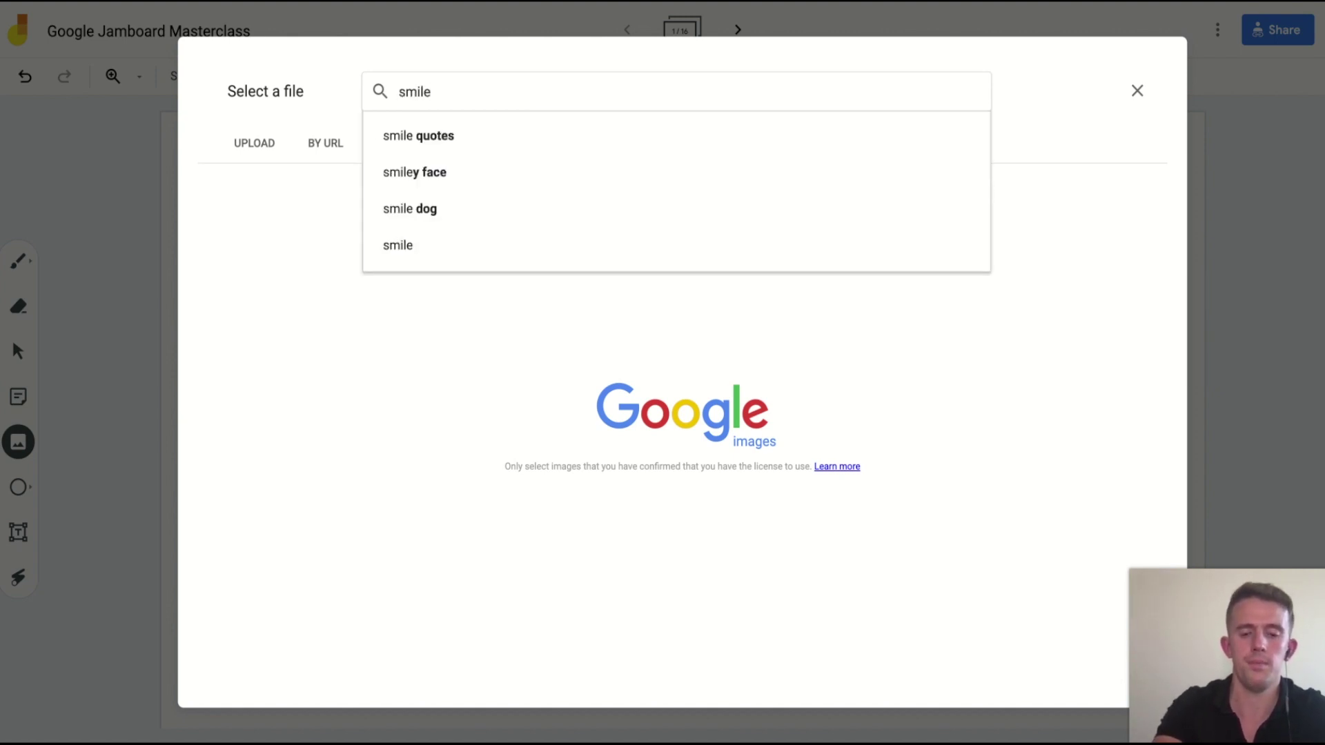
{"action": "type", "text": "y face"}
{"action": "key", "text": "Return"}
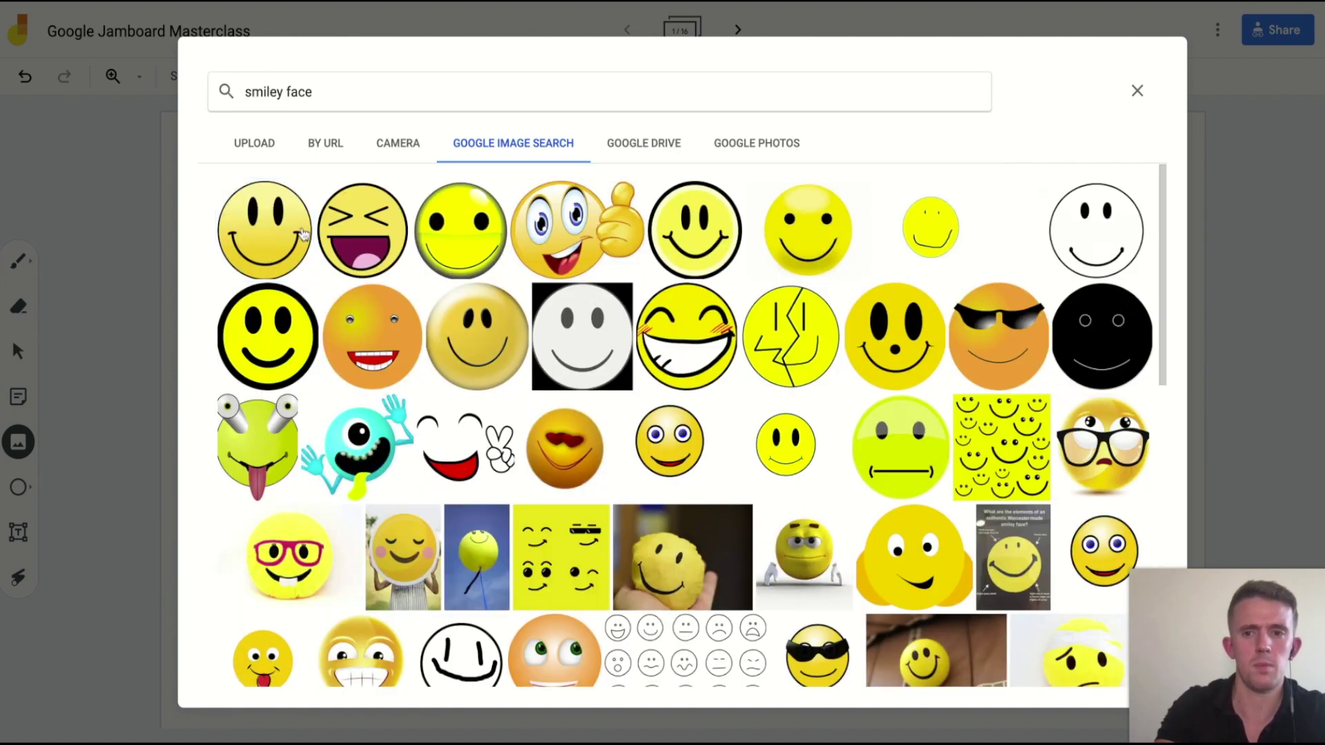
{"action": "left_click", "coordinate": [286, 236]}
{"action": "left_click", "coordinate": [1112, 676]}
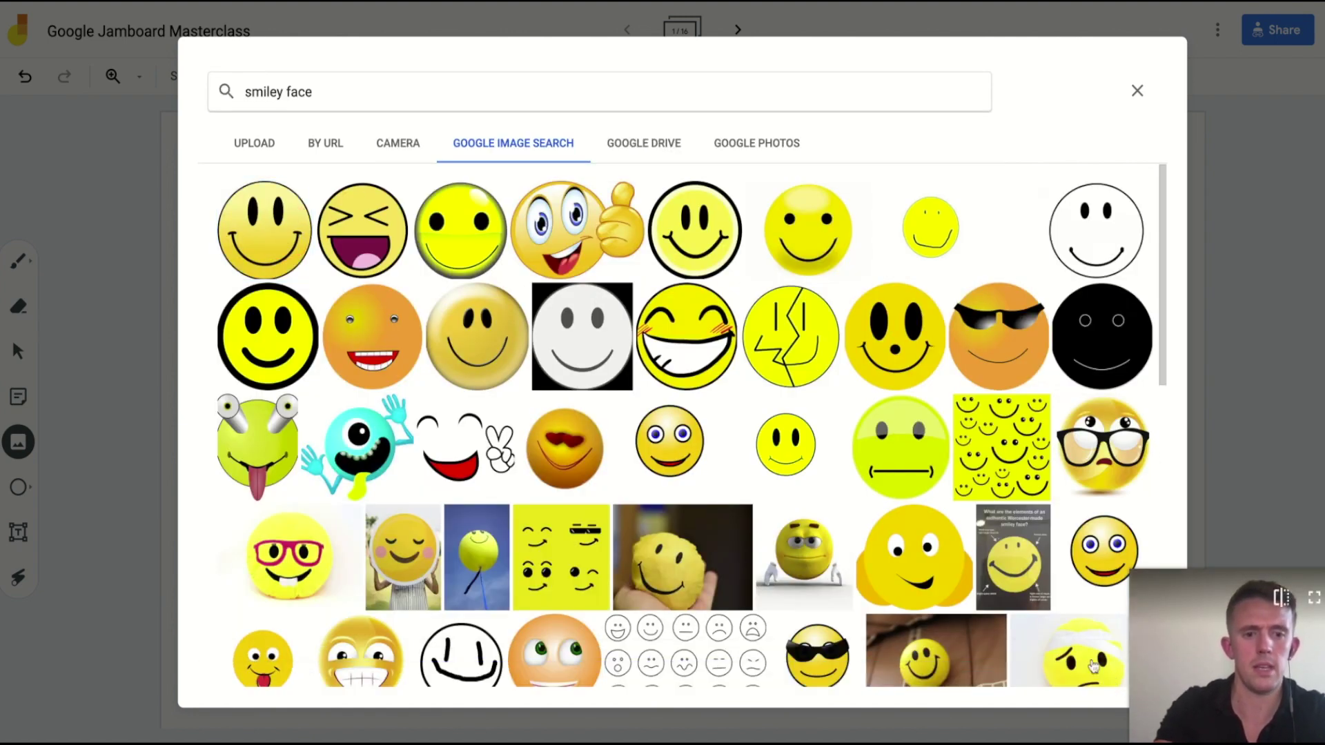
{"action": "left_click", "coordinate": [289, 235]}
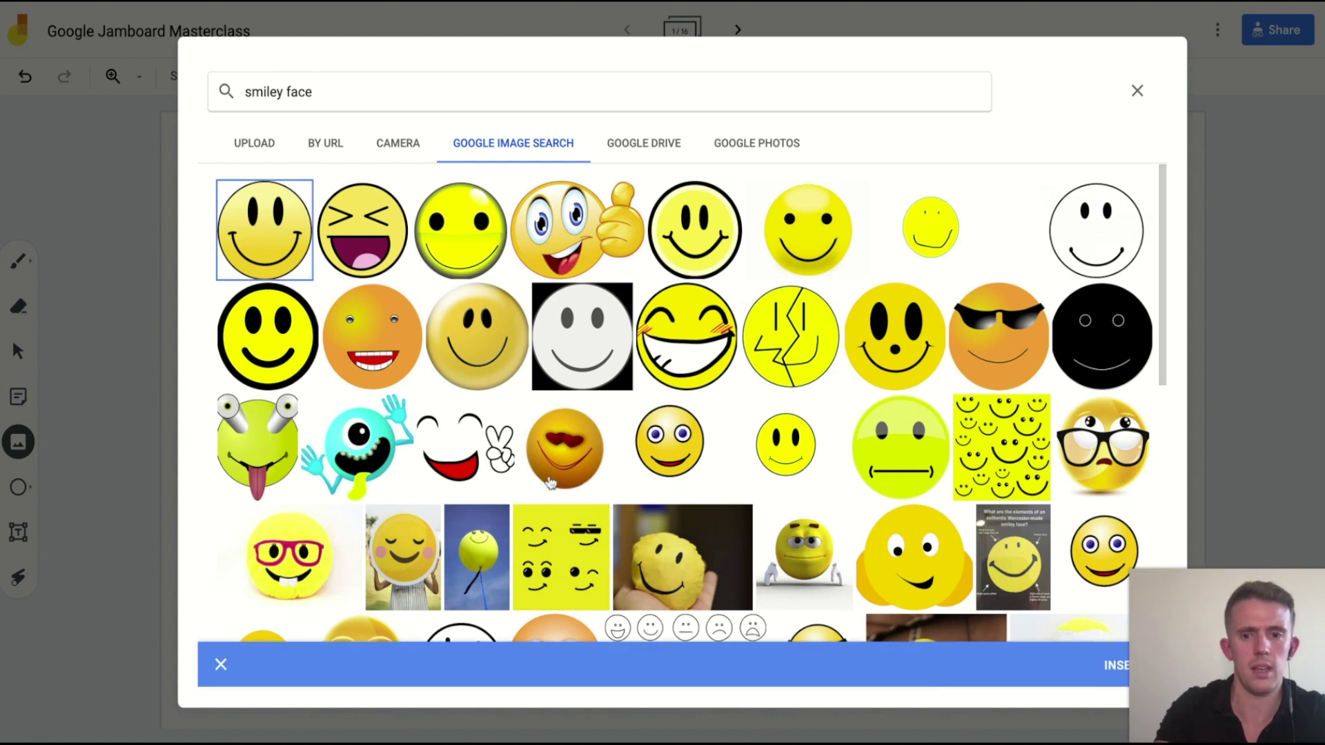
{"action": "left_click", "coordinate": [1112, 663]}
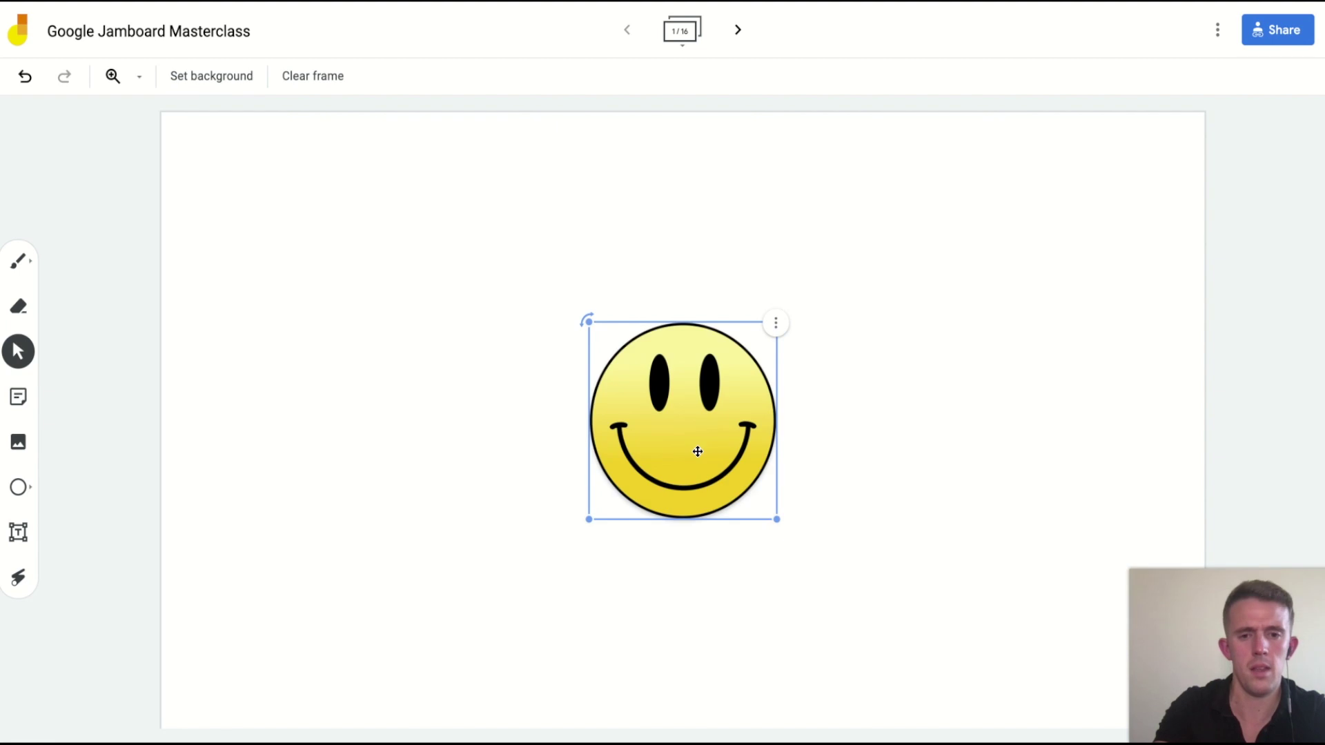
Move the smiley up-left, duplicate it, and place the copy beside the original
{"action": "left_click_drag", "start_coordinate": [698, 451], "coordinate": [546, 354]}
{"action": "left_click", "coordinate": [622, 226]}
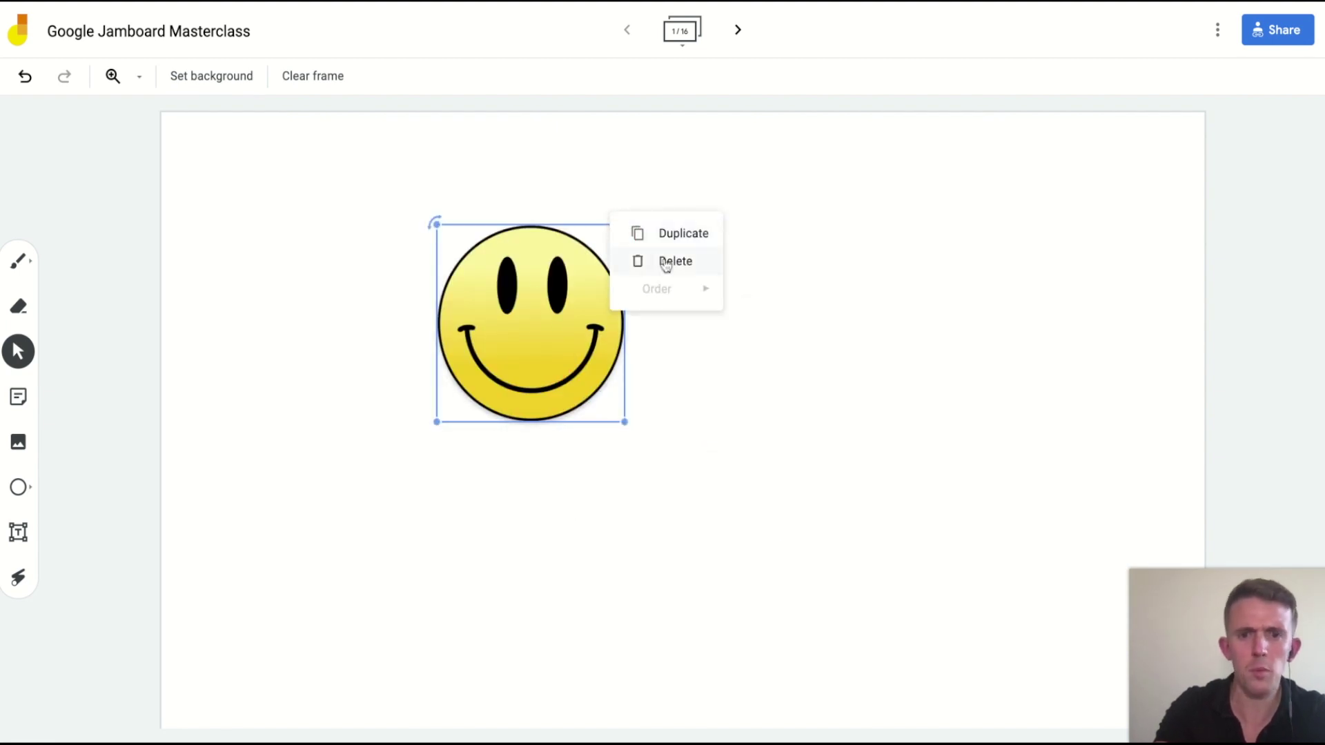
{"action": "left_click", "coordinate": [684, 235]}
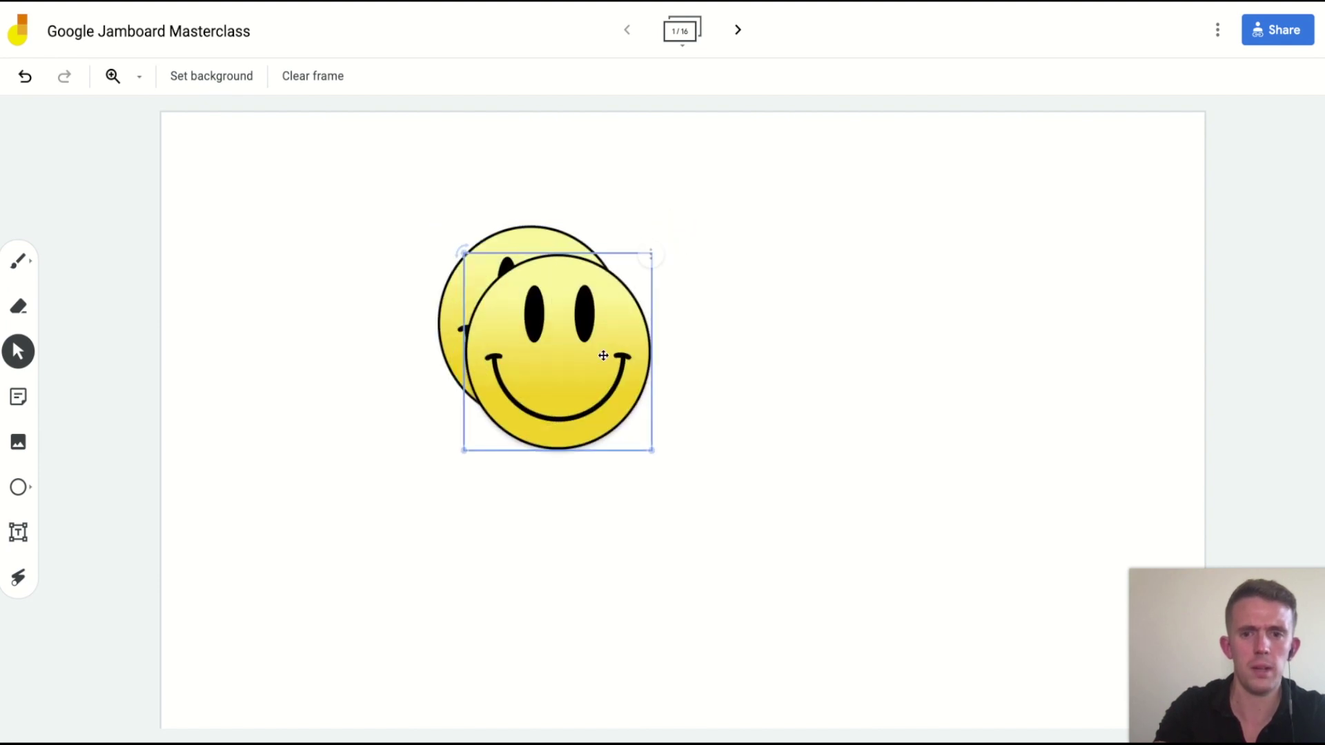
{"action": "left_click_drag", "start_coordinate": [602, 355], "coordinate": [765, 316]}
Bring the left smiley to the front, overlap it on the copy, and tilt it briefly
{"action": "left_click", "coordinate": [582, 304]}
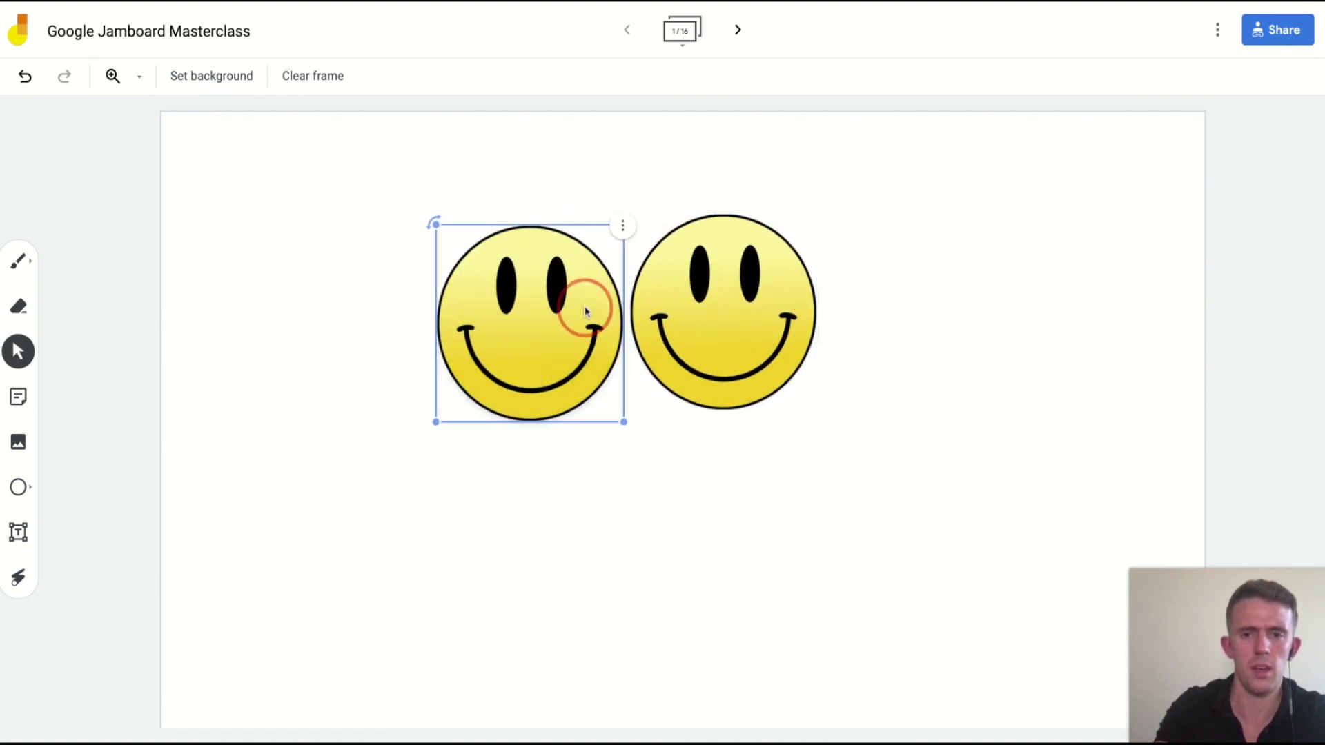
{"action": "left_click", "coordinate": [623, 226]}
{"action": "mouse_move", "coordinate": [673, 295]}
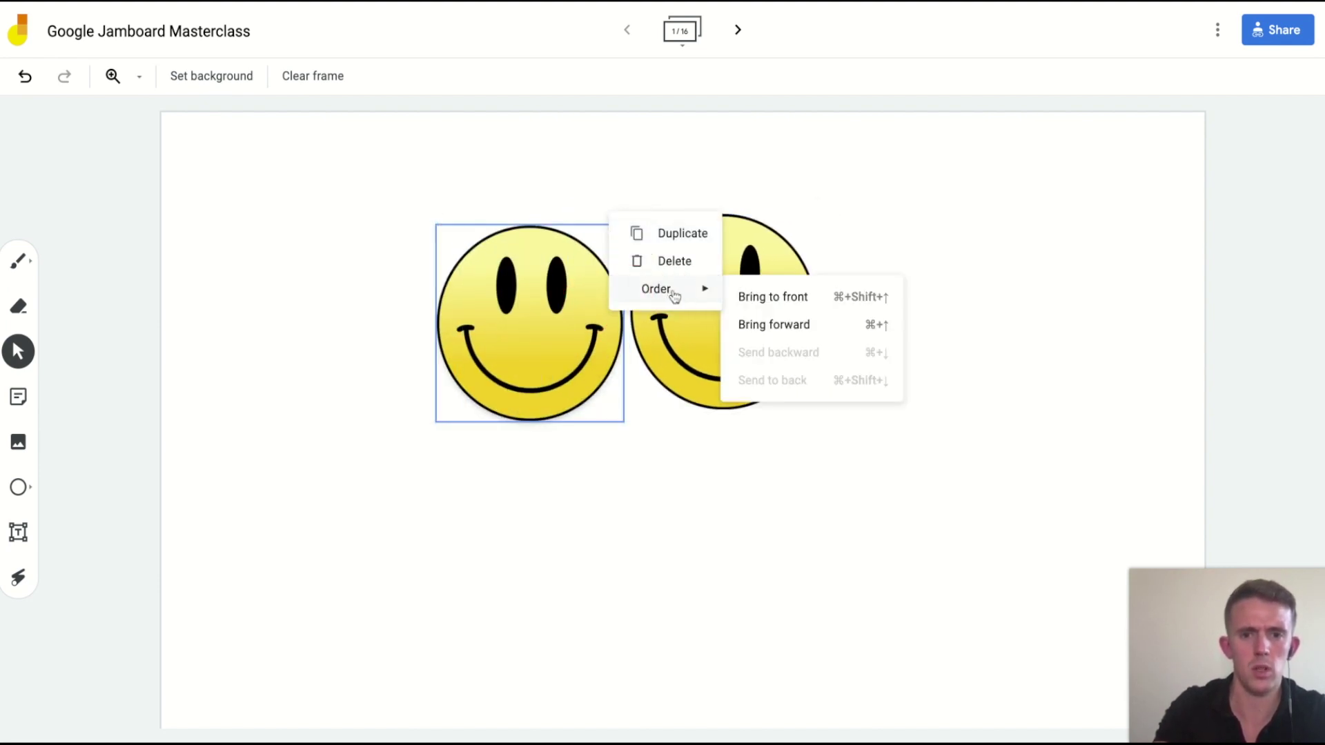
{"action": "left_click", "coordinate": [801, 304]}
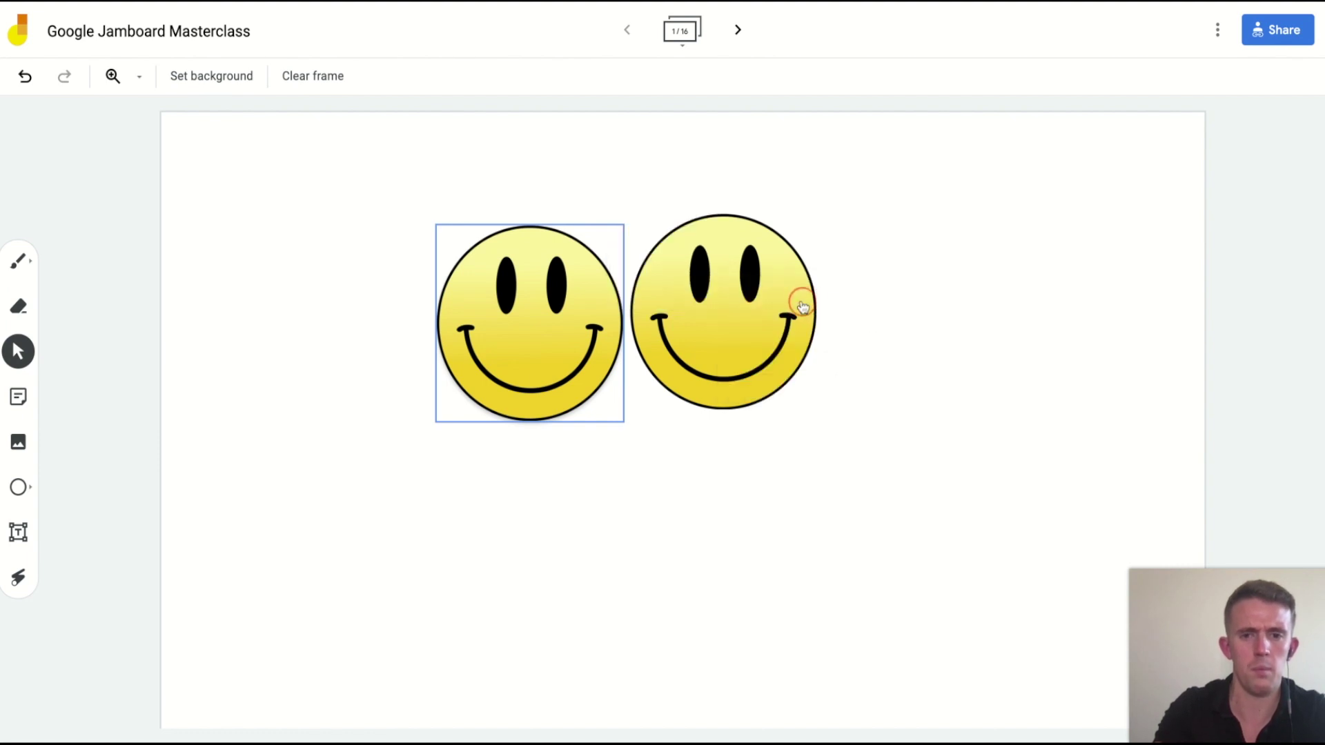
{"action": "mouse_move", "coordinate": [550, 298]}
{"action": "left_mouse_down"}
{"action": "mouse_move", "coordinate": [644, 307]}
{"action": "mouse_move", "coordinate": [538, 286]}
{"action": "left_mouse_up"}
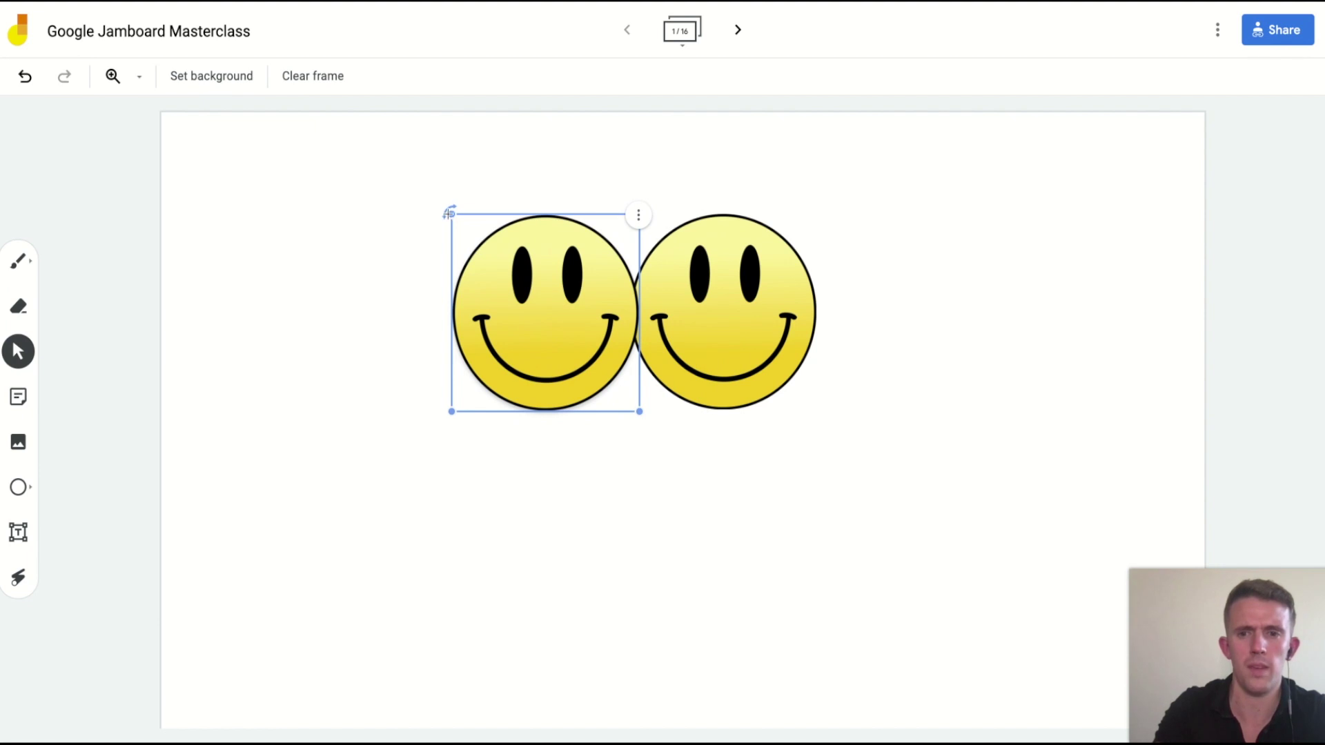
{"action": "mouse_move", "coordinate": [449, 212]}
{"action": "left_mouse_down"}
{"action": "mouse_move", "coordinate": [412, 319]}
{"action": "mouse_move", "coordinate": [442, 225]}
{"action": "left_mouse_up"}
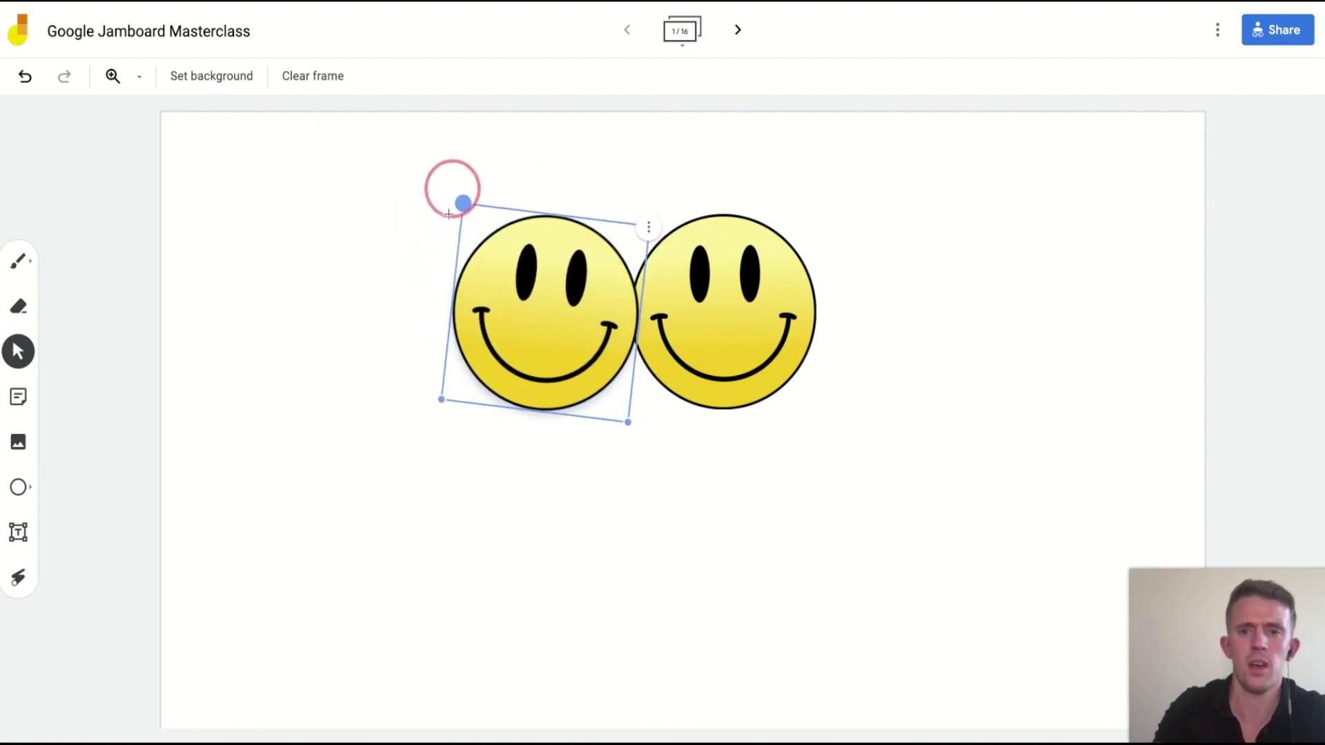
{"action": "mouse_move", "coordinate": [449, 214]}
{"action": "left_mouse_down"}
{"action": "mouse_move", "coordinate": [423, 261]}
{"action": "mouse_move", "coordinate": [451, 214]}
{"action": "left_mouse_up"}
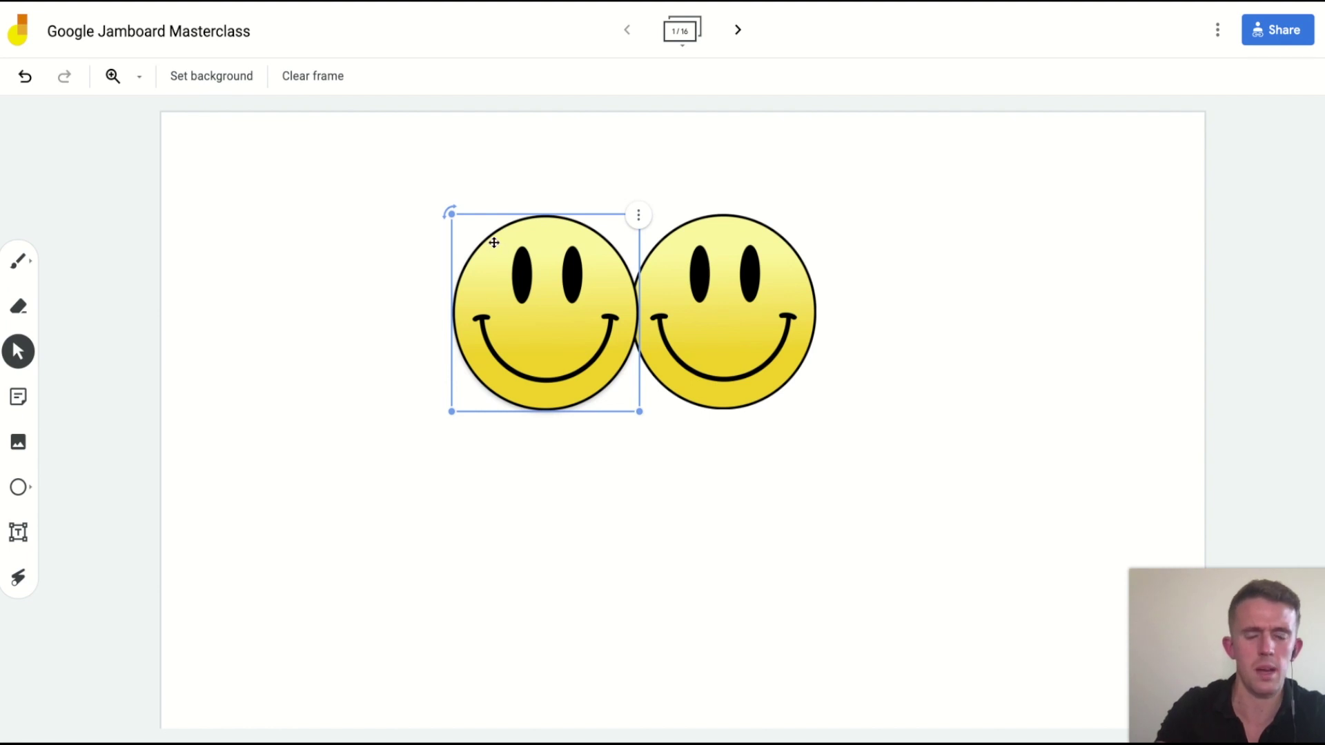
Enlarge the front smiley, delete it, and select the remaining one
{"action": "left_click_drag", "start_coordinate": [641, 411], "coordinate": [720, 495]}
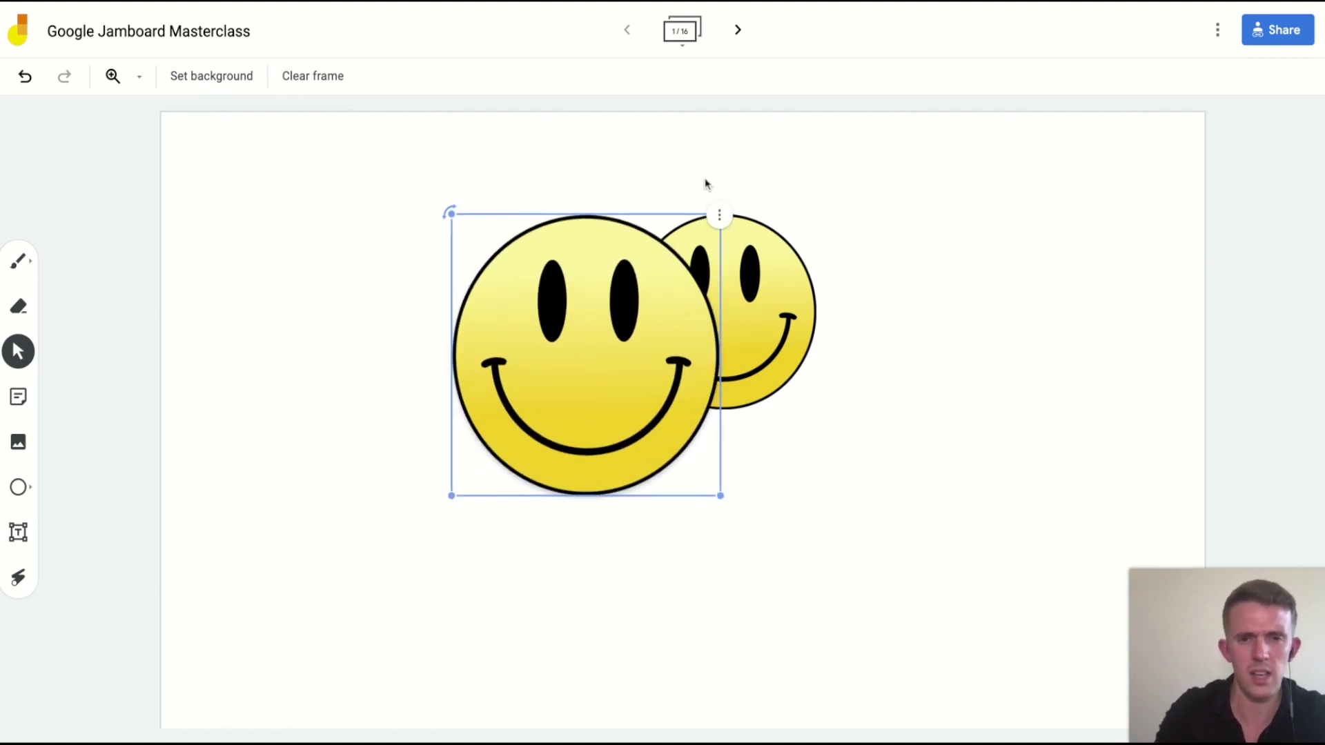
{"action": "left_click", "coordinate": [710, 215]}
{"action": "left_click", "coordinate": [765, 254]}
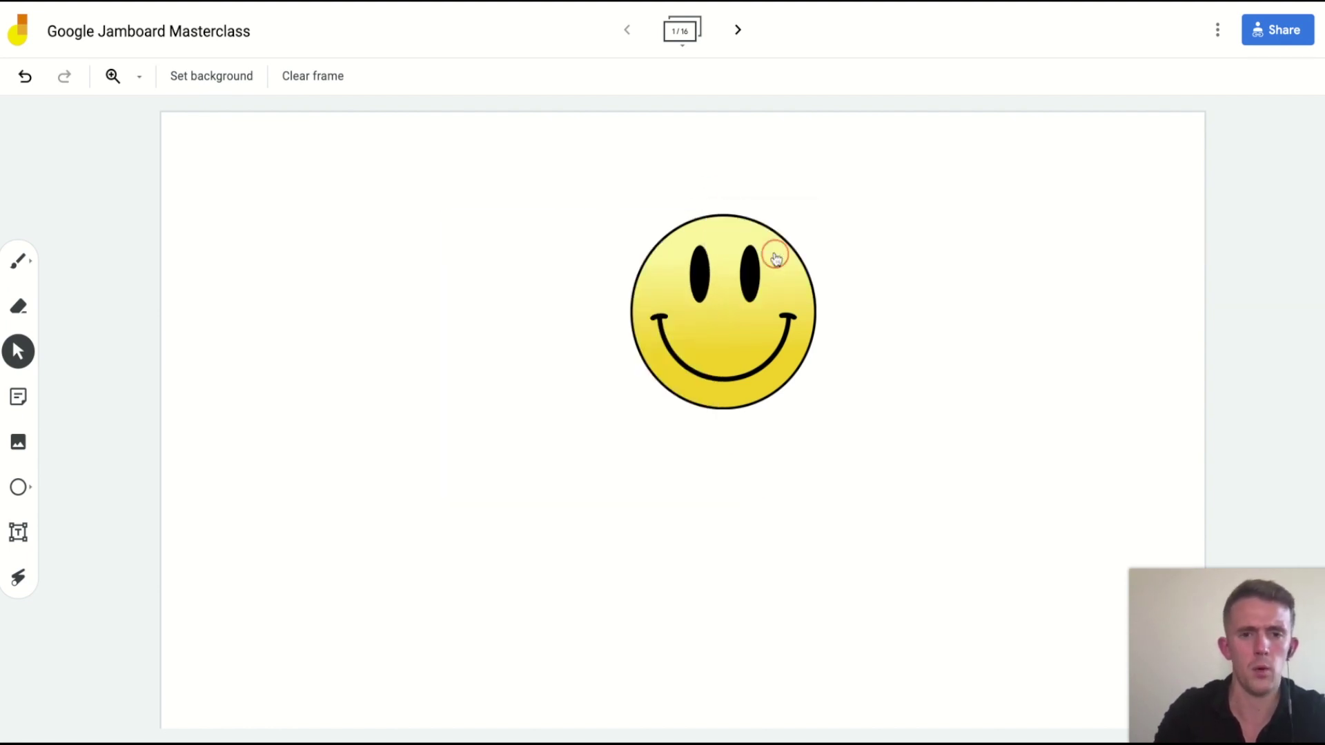
{"action": "left_click", "coordinate": [756, 331]}
Delete the last smiley image, browse the shape types, and switch to the Text box tool
{"action": "key", "text": "Delete"}
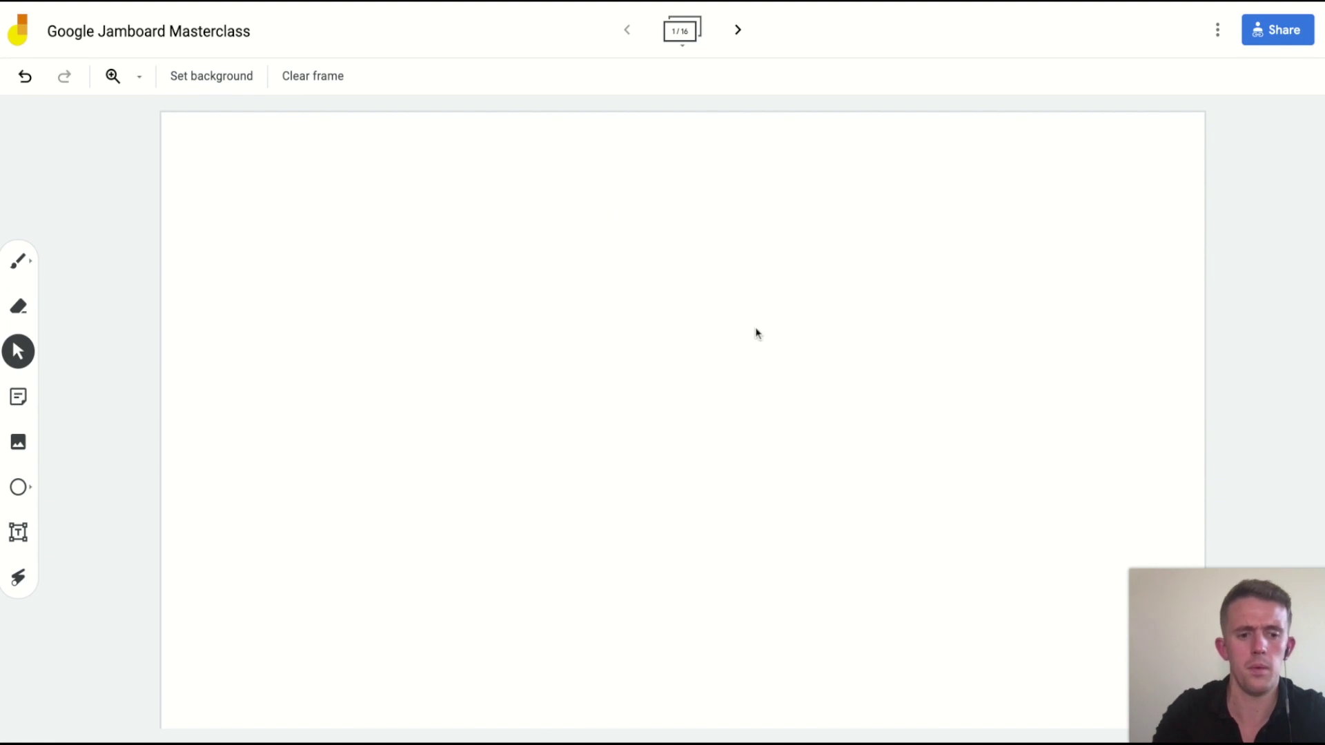
{"action": "left_click", "coordinate": [21, 486]}
{"action": "left_click", "coordinate": [21, 487]}
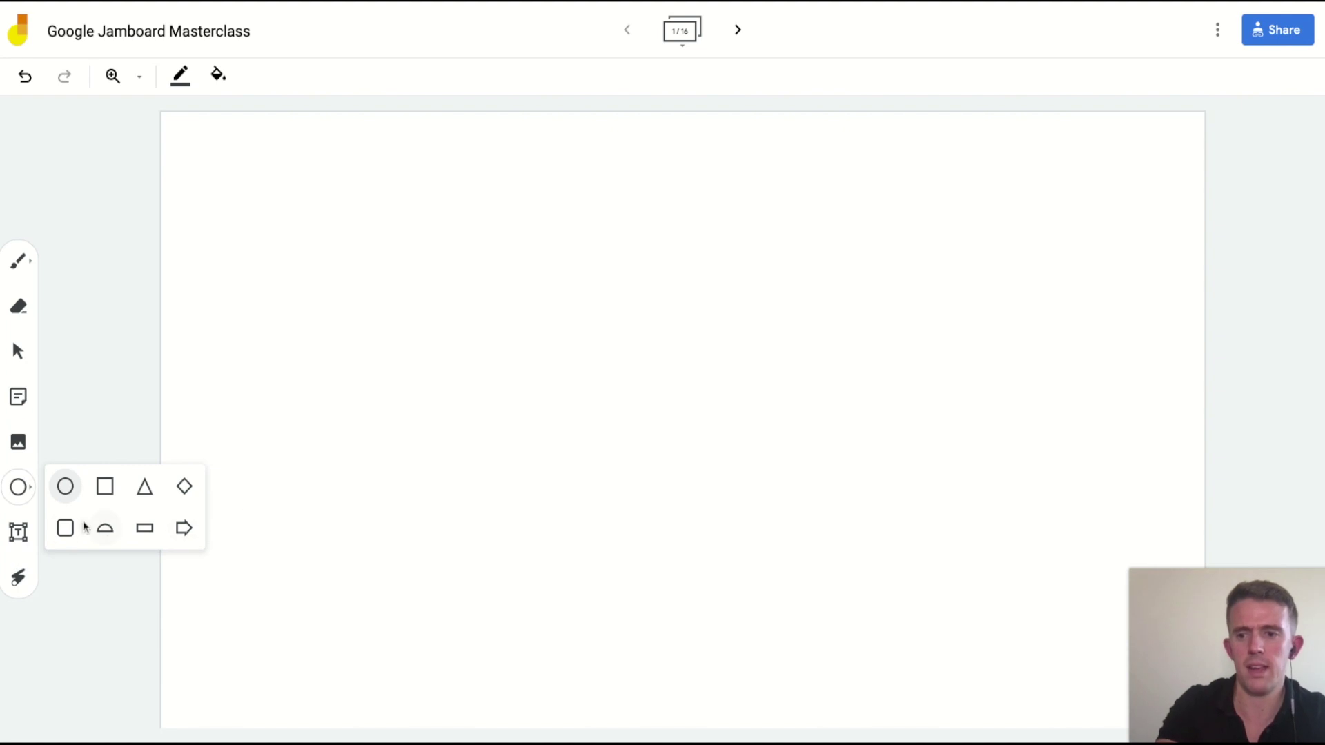
{"action": "left_click", "coordinate": [23, 540]}
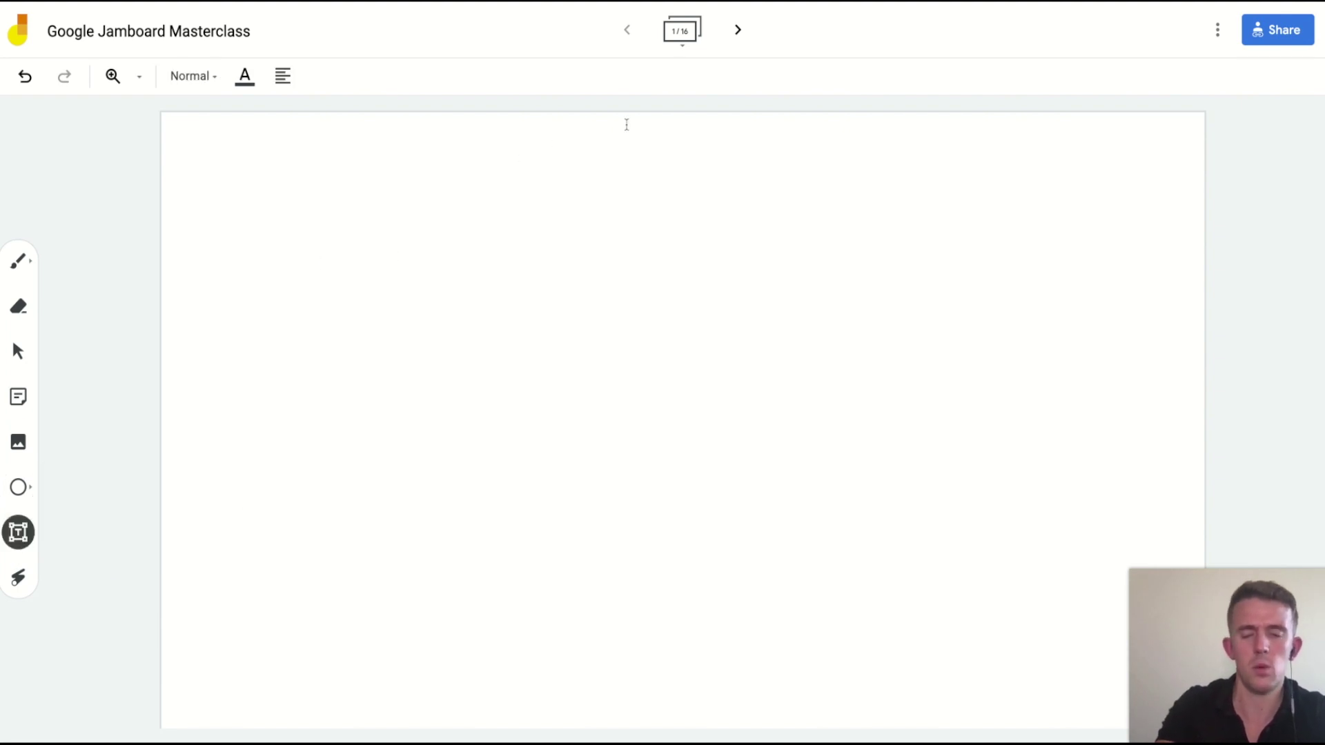
Add a 'Type here' text box near the top, trying Display and Title before settling on Caption
{"action": "left_click", "coordinate": [594, 153]}
{"action": "type", "text": "Type here"}
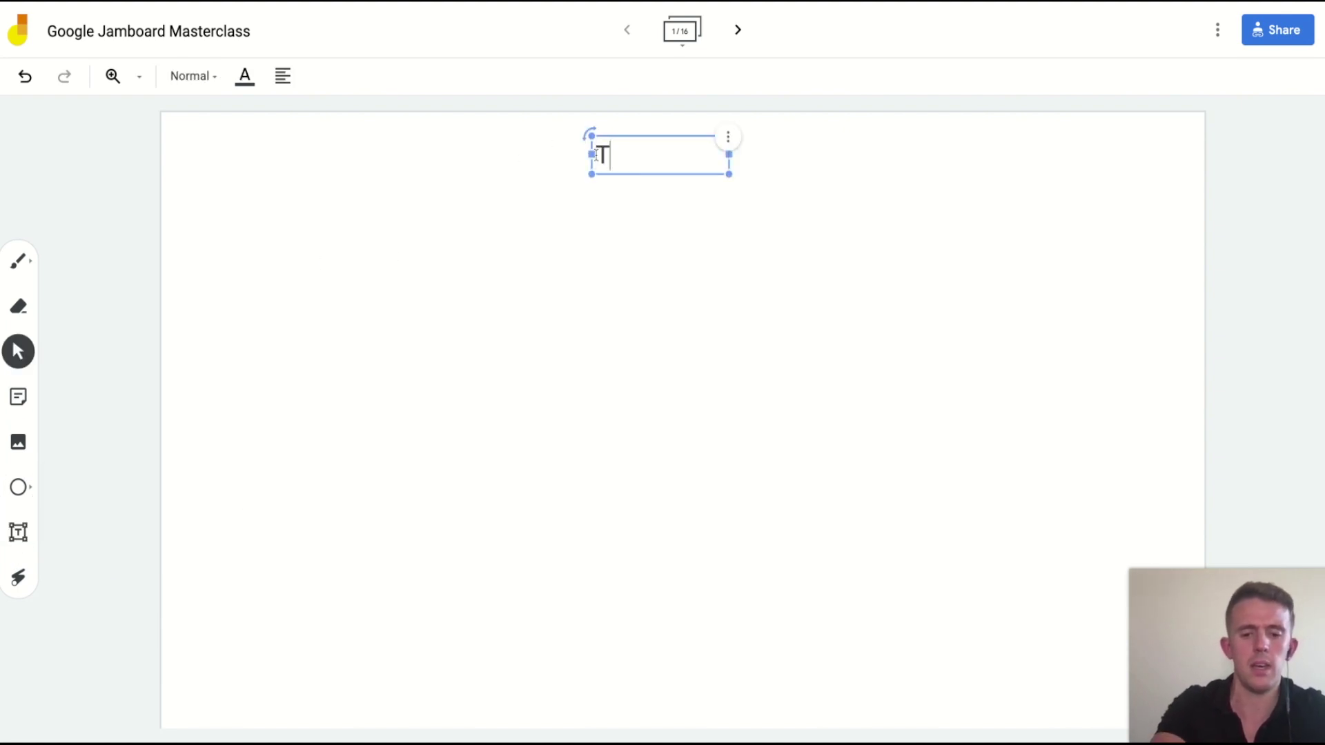
{"action": "left_click", "coordinate": [214, 78]}
{"action": "left_click", "coordinate": [228, 135]}
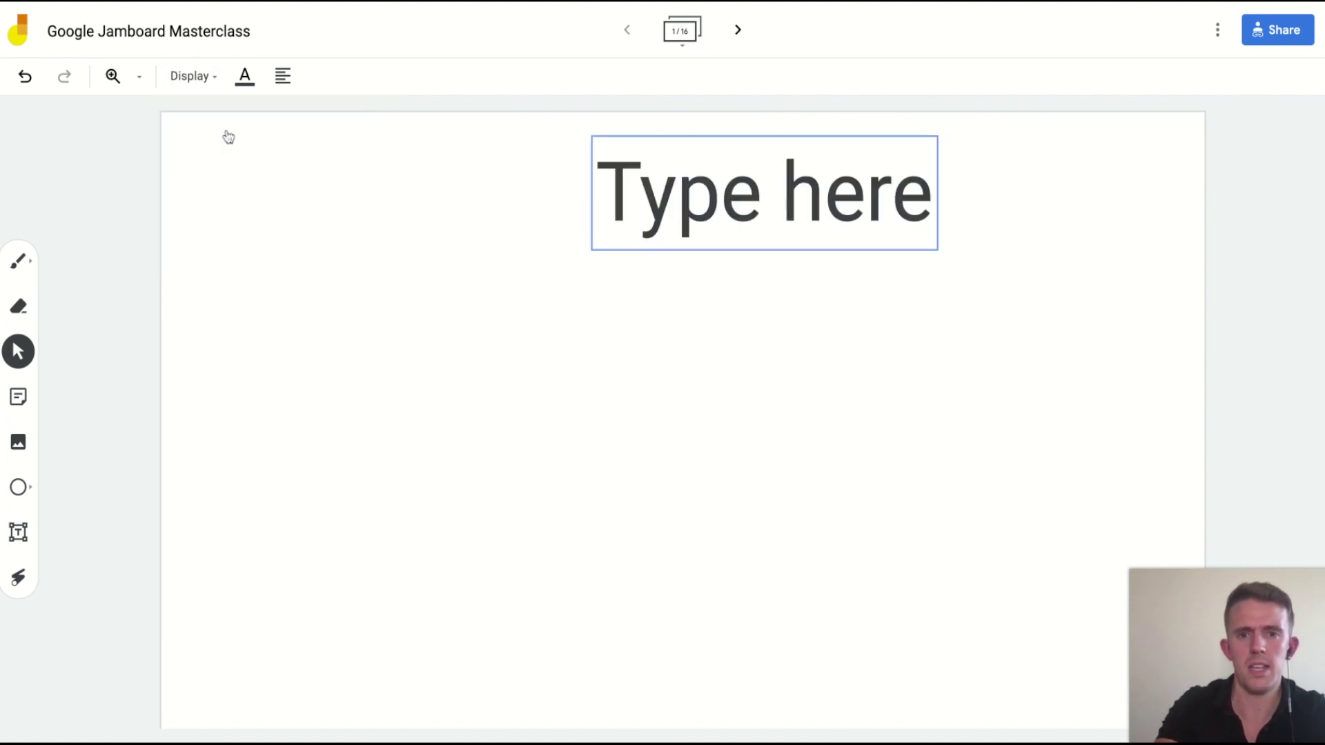
{"action": "left_click", "coordinate": [214, 78]}
{"action": "left_click", "coordinate": [227, 195]}
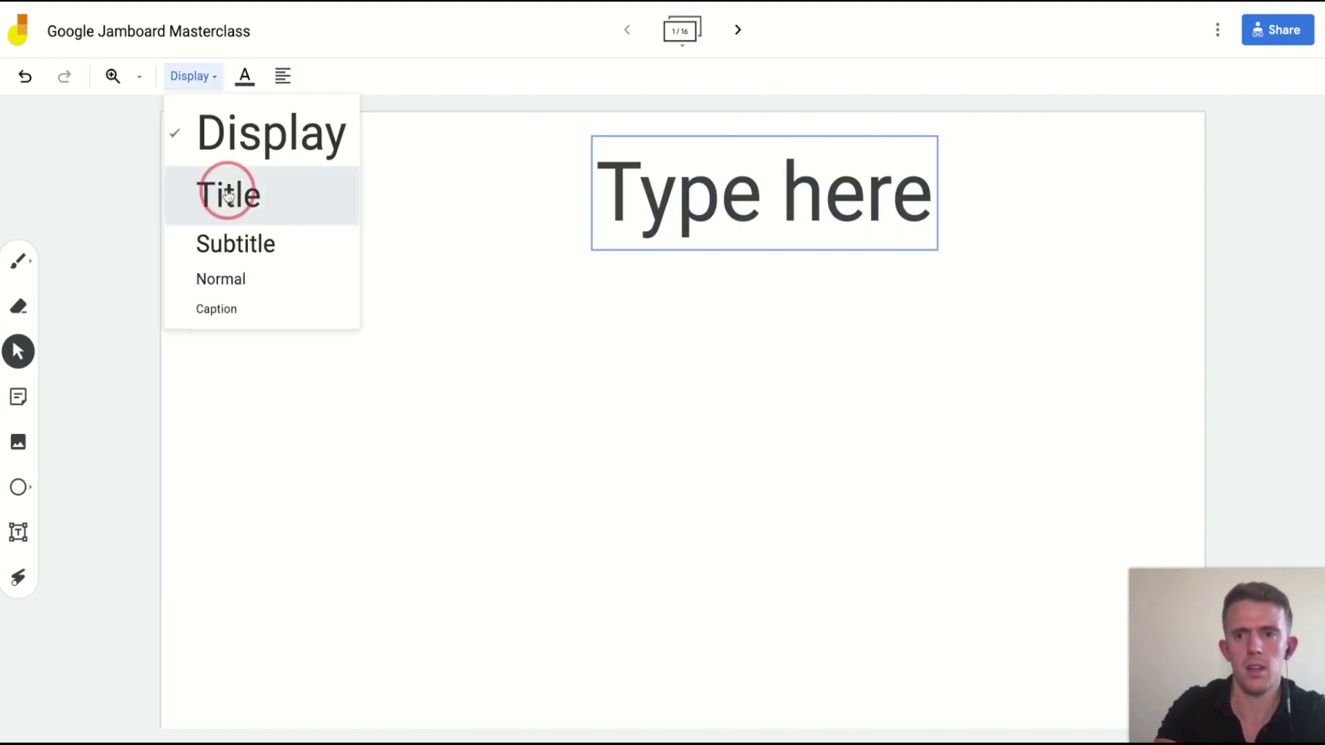
{"action": "left_click", "coordinate": [201, 81]}
{"action": "left_click", "coordinate": [218, 309]}
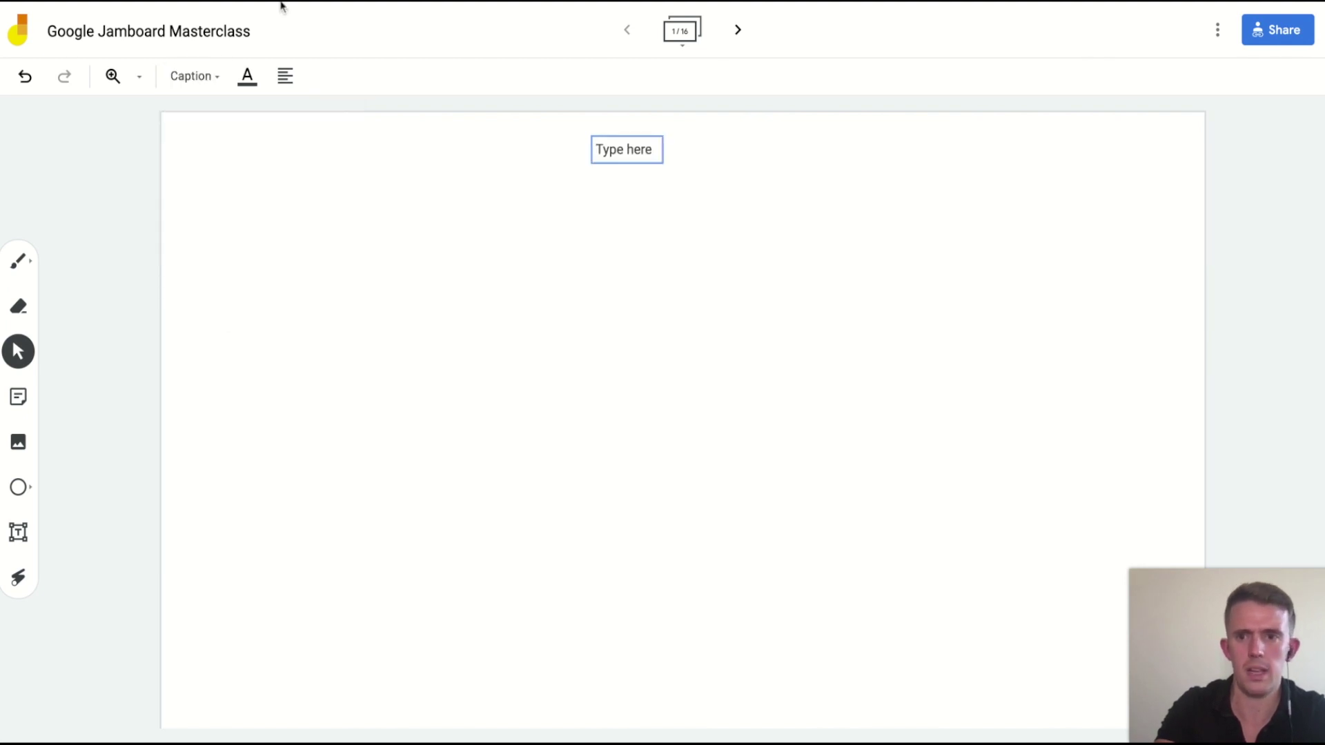
{"action": "left_click", "coordinate": [285, 76]}
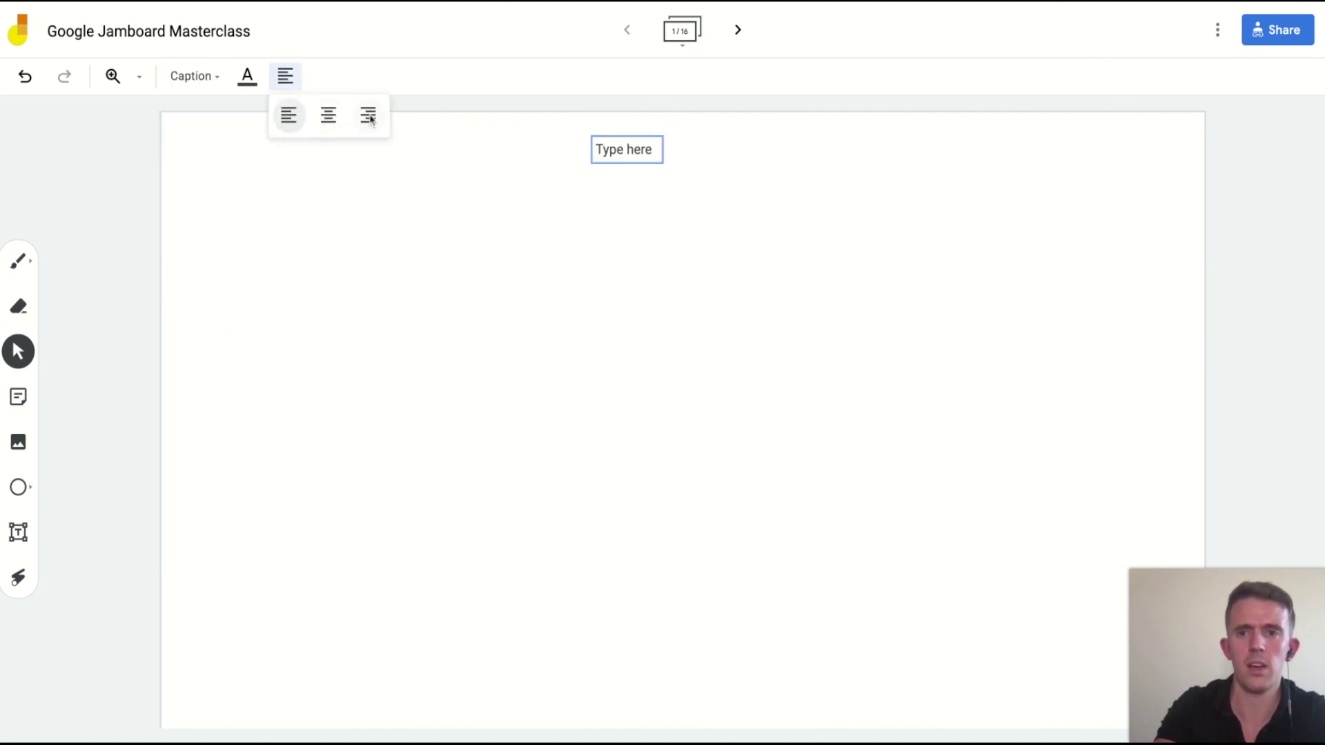
{"action": "left_click", "coordinate": [247, 76]}
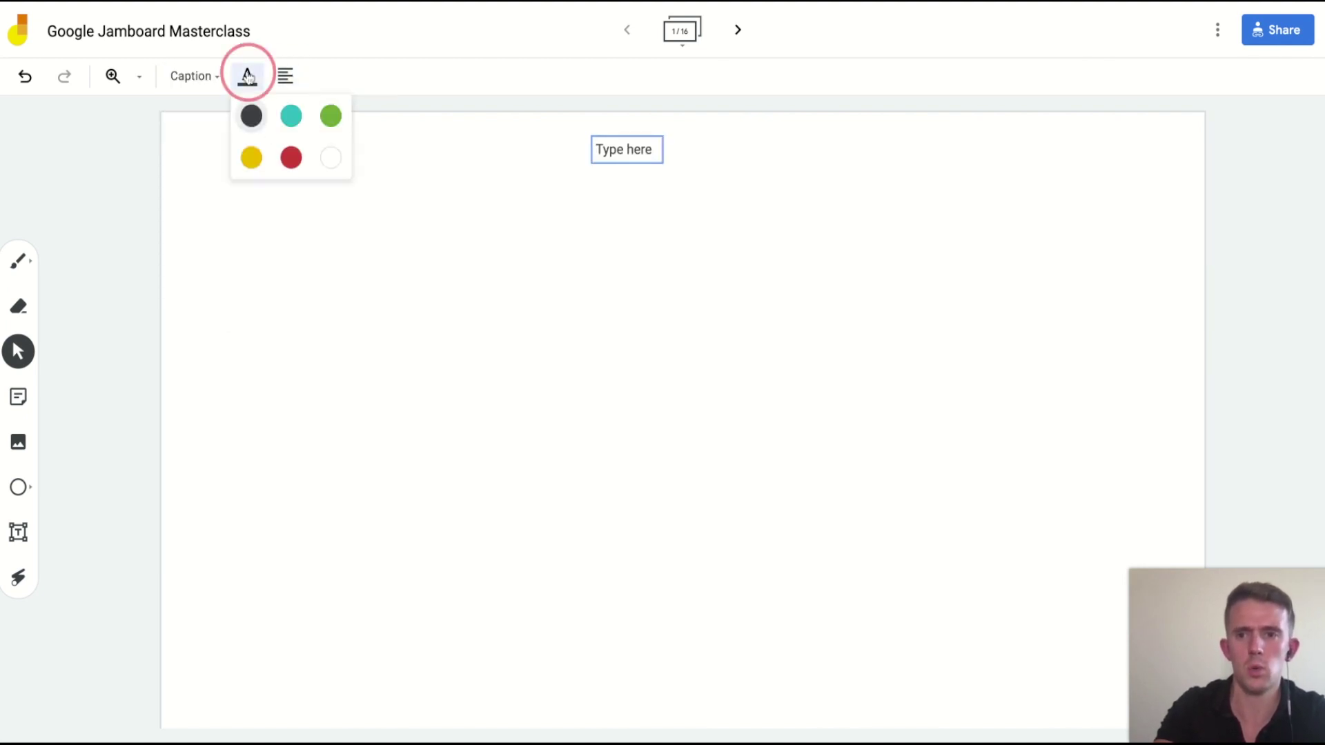
{"action": "left_click", "coordinate": [246, 214]}
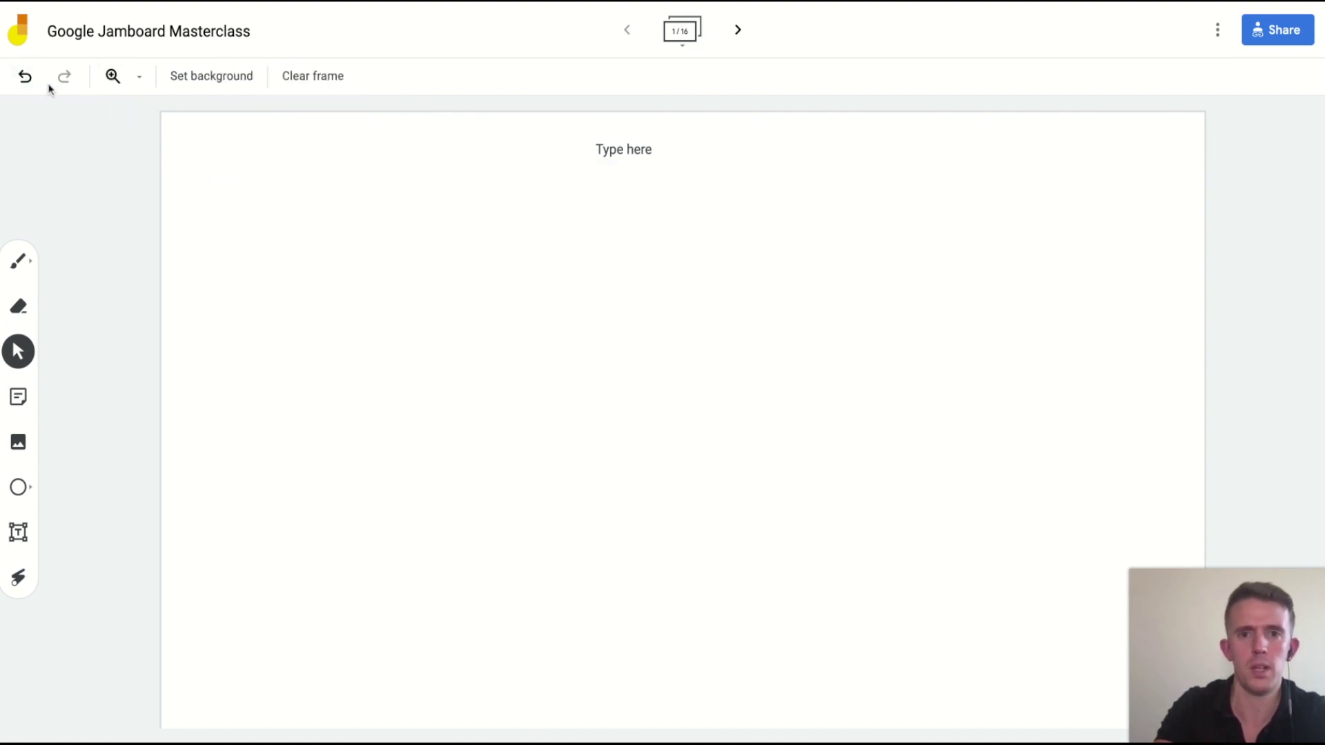
Draw temporary red laser trails across the frame, including one circling 'Type here'
{"action": "left_click", "coordinate": [20, 577]}
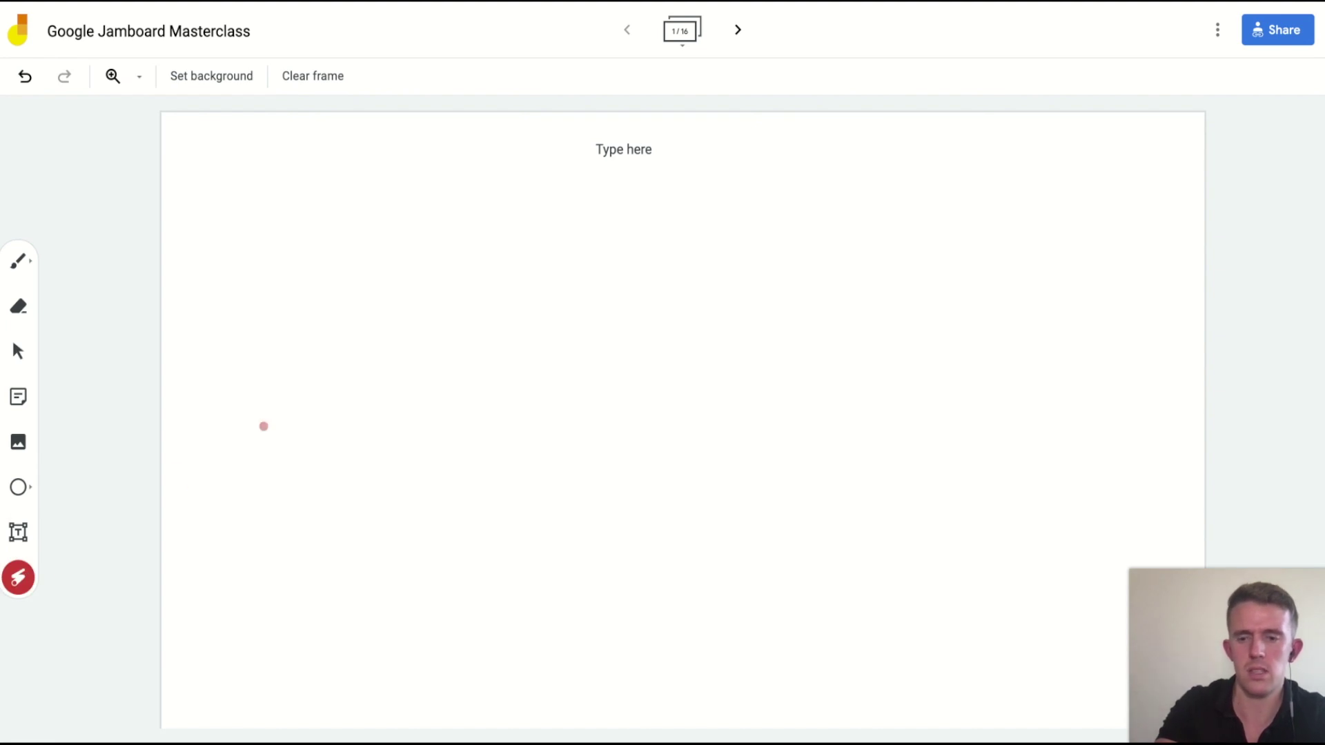
{"action": "mouse_move", "coordinate": [295, 379]}
{"action": "left_mouse_down"}
{"action": "mouse_move", "coordinate": [467, 366]}
{"action": "mouse_move", "coordinate": [511, 483]}
{"action": "mouse_move", "coordinate": [606, 511]}
{"action": "left_mouse_up"}
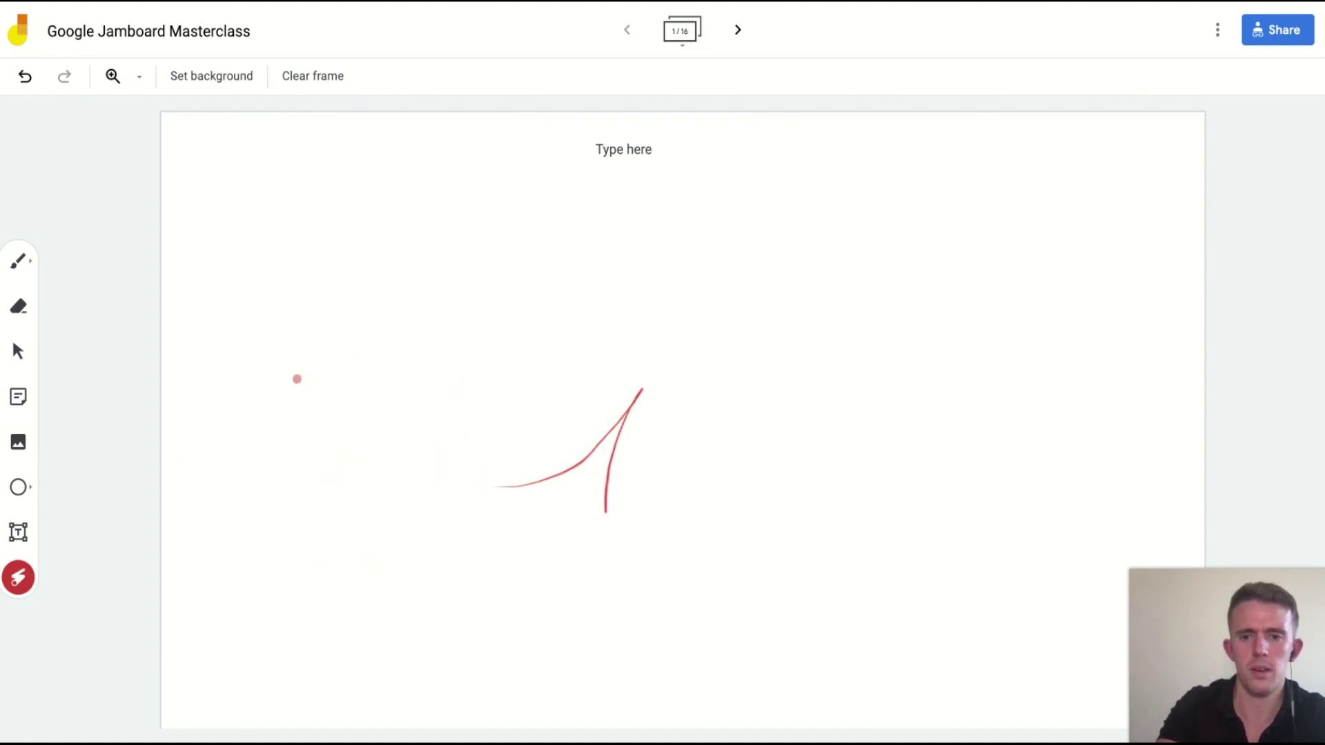
{"action": "mouse_move", "coordinate": [670, 109]}
{"action": "left_mouse_down"}
{"action": "mouse_move", "coordinate": [614, 124]}
{"action": "mouse_move", "coordinate": [664, 131]}
{"action": "left_mouse_up"}
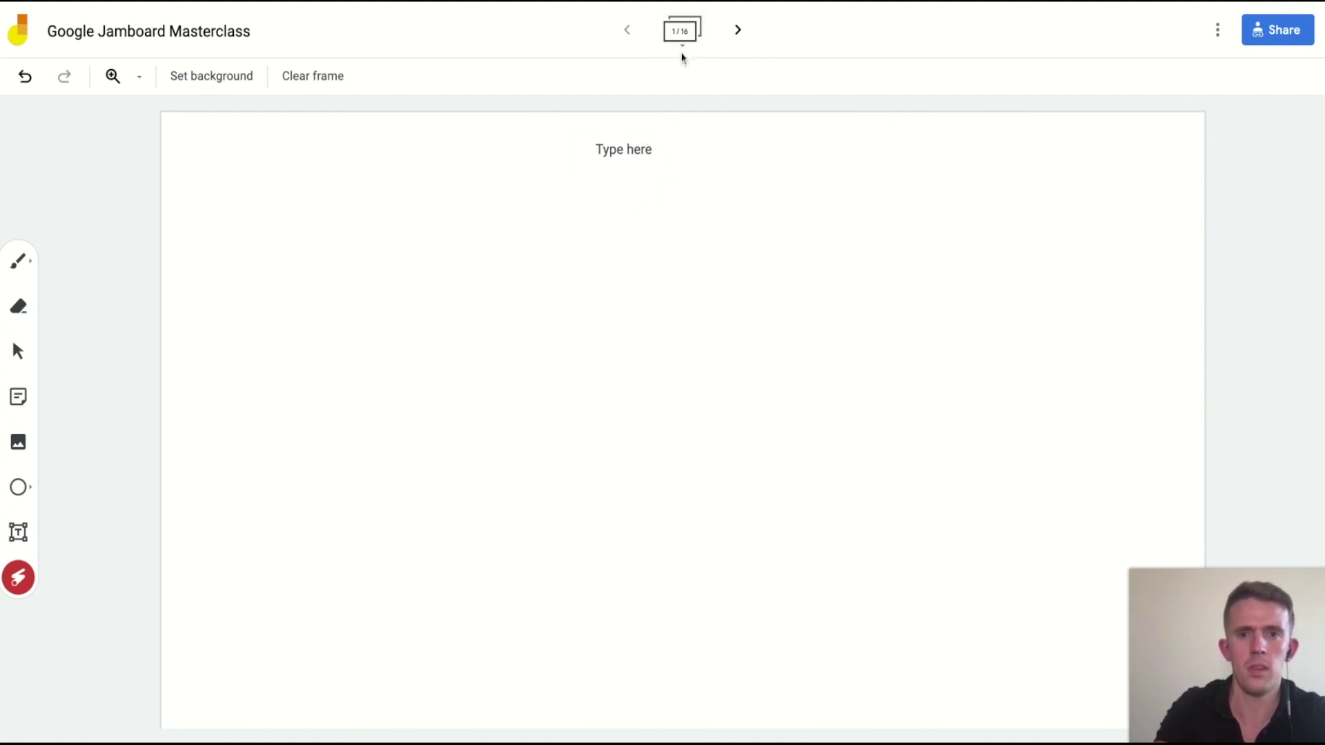
Insert two blank frames after frame 1 and open the new frame 2
{"action": "left_click", "coordinate": [681, 43]}
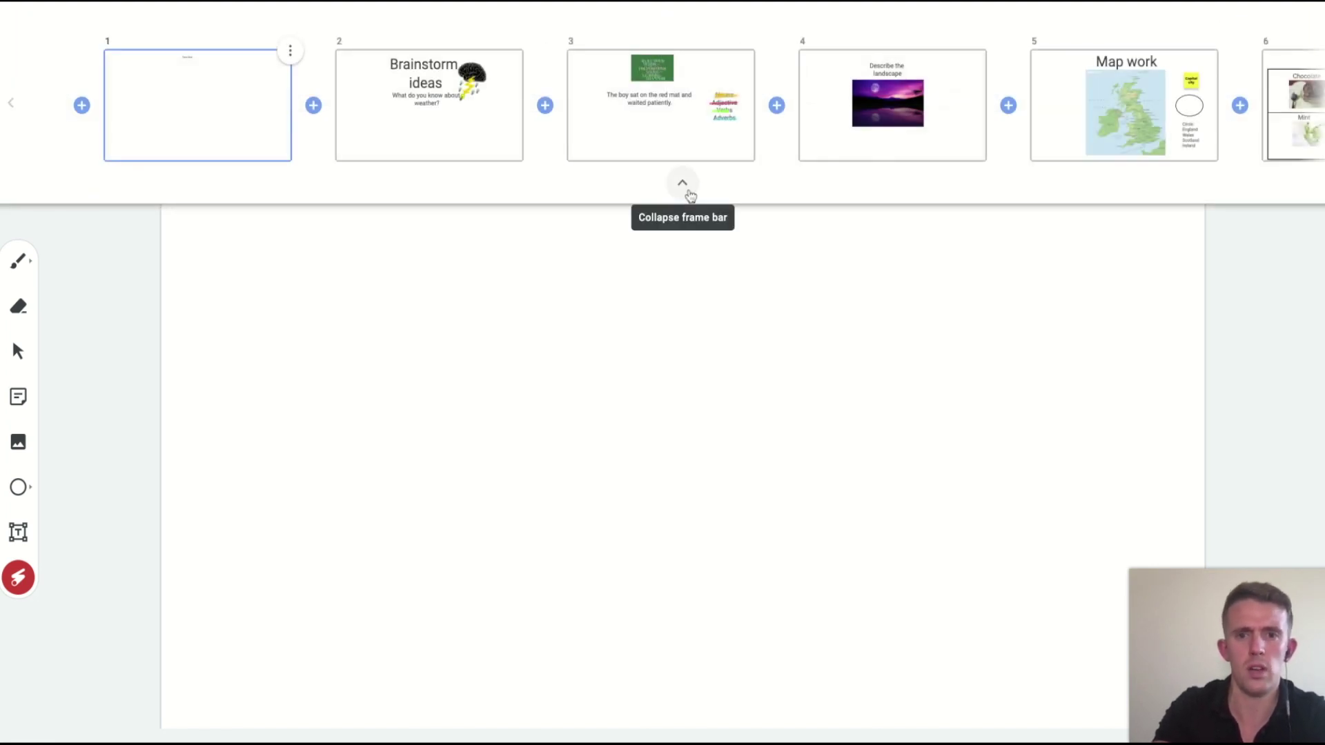
{"action": "left_click", "coordinate": [259, 123]}
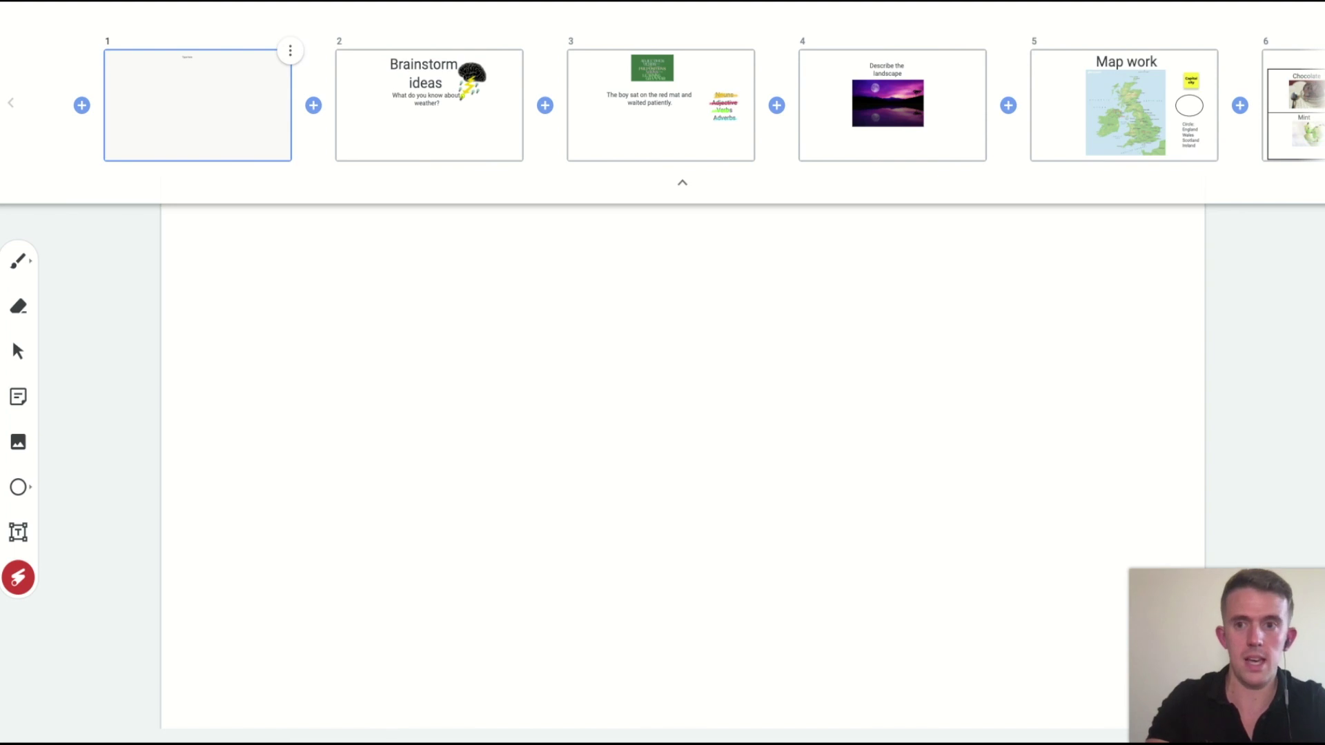
{"action": "left_click", "coordinate": [313, 104]}
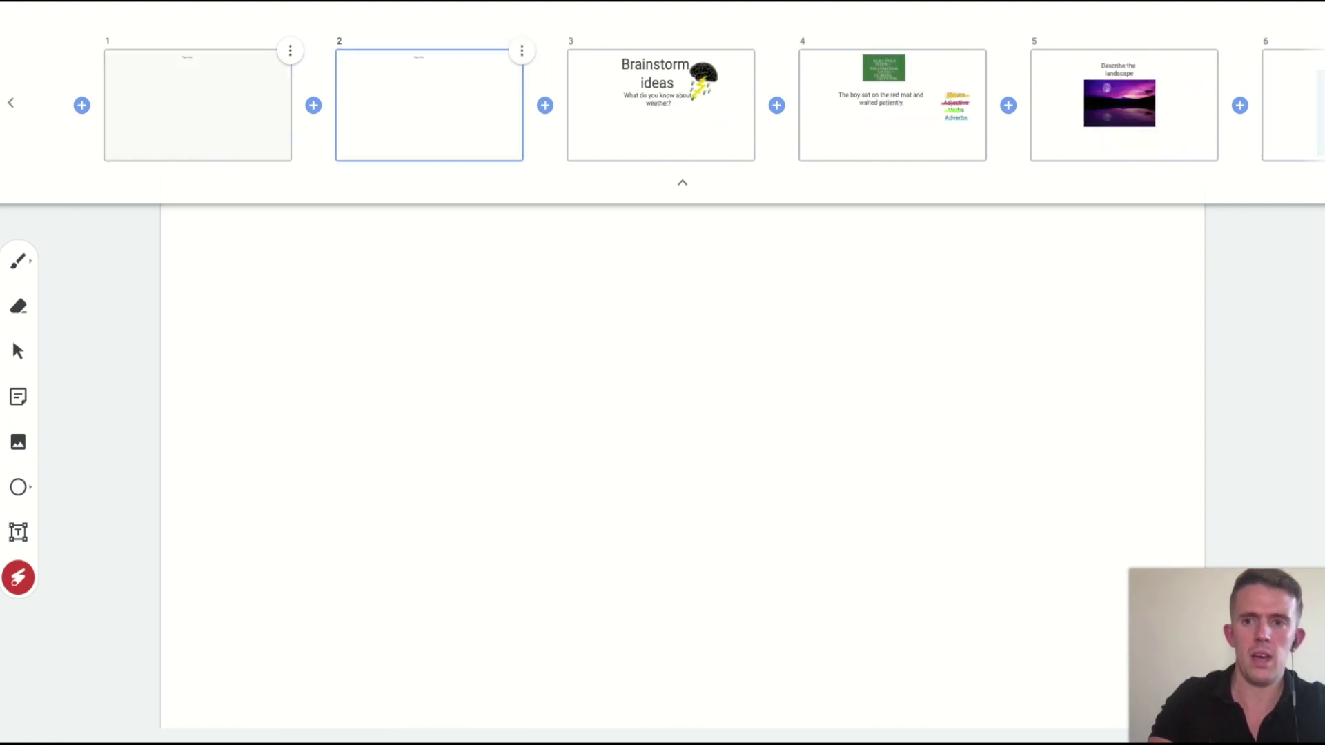
{"action": "left_click", "coordinate": [545, 105]}
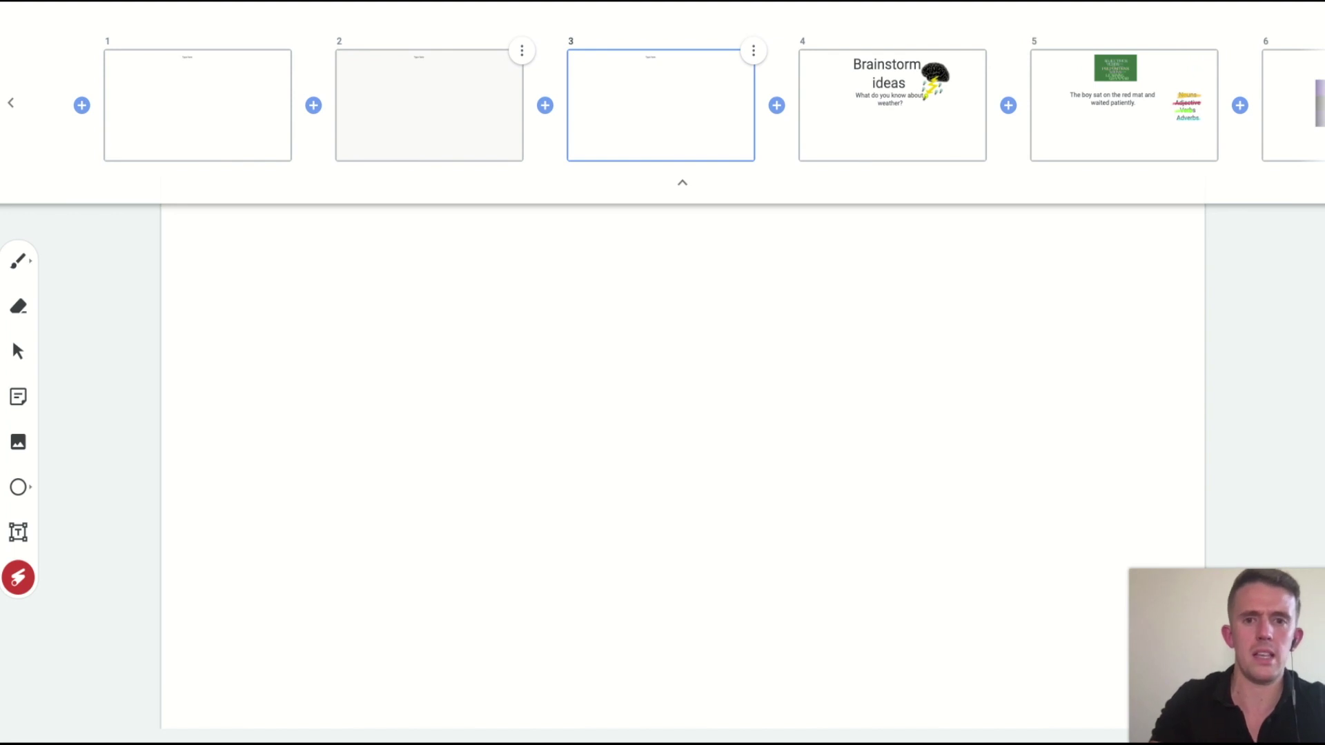
{"action": "left_click", "coordinate": [412, 94]}
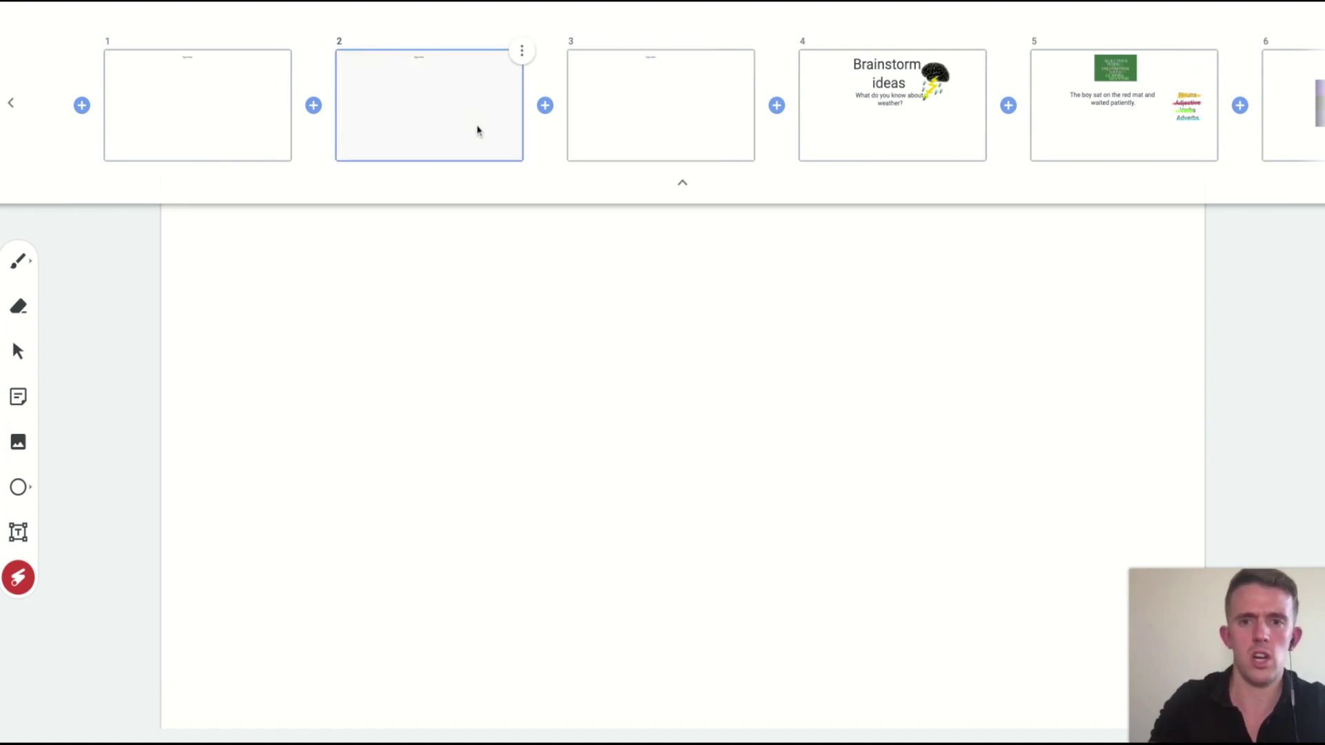
{"action": "left_click", "coordinate": [682, 182]}
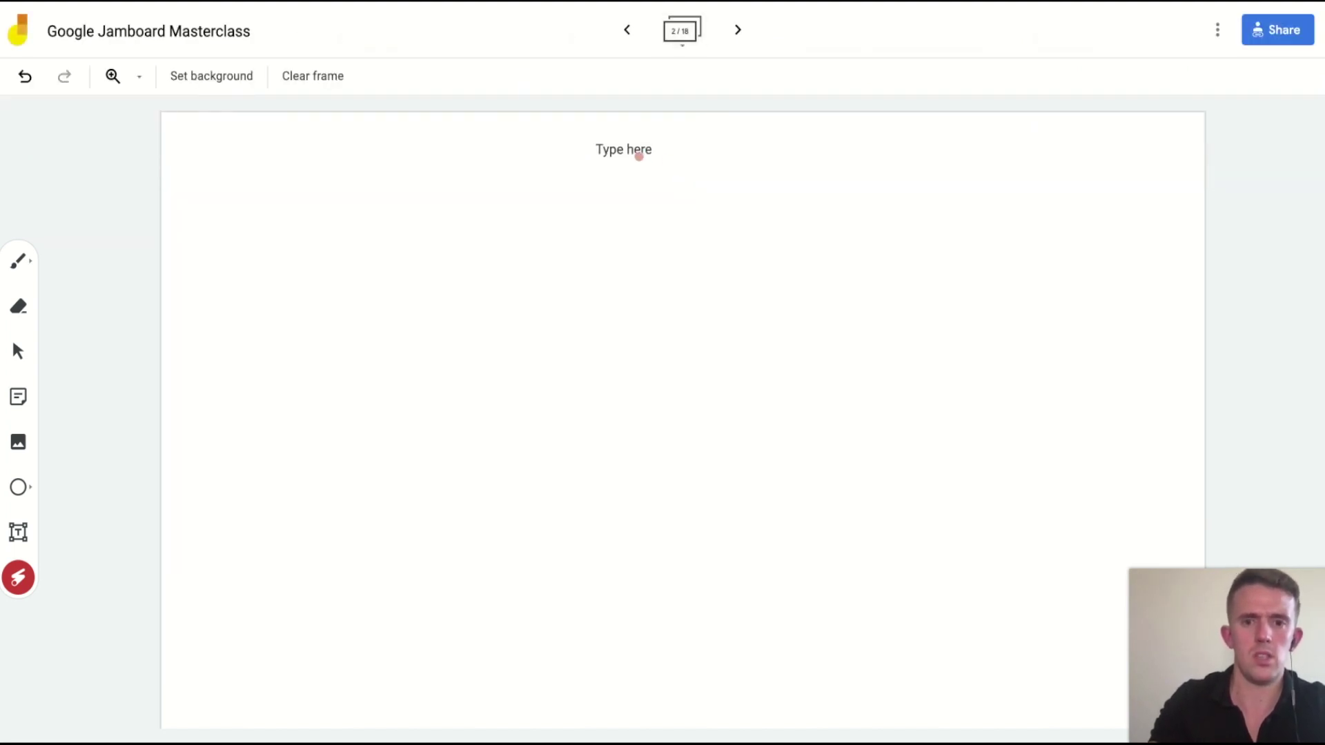
Cancel the text box and return to frame 1 showing 'Type here'
{"action": "left_click", "coordinate": [18, 532]}
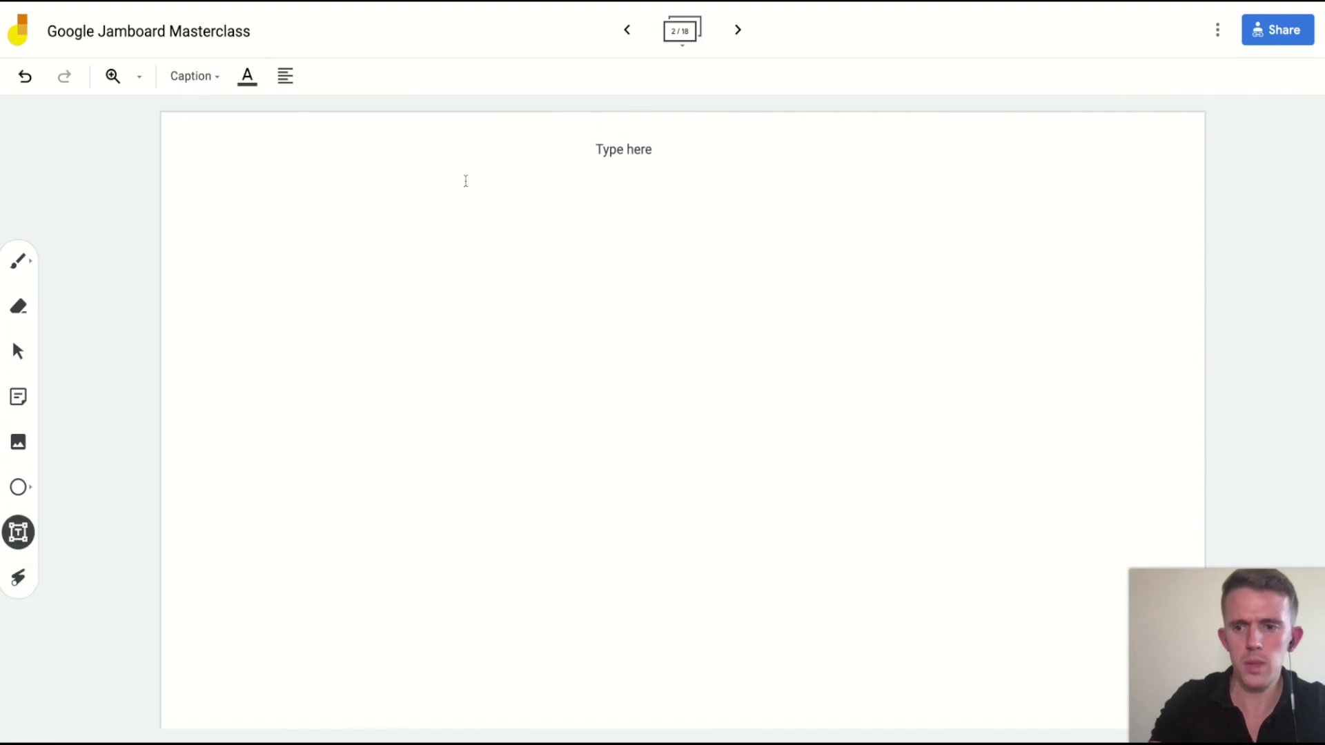
{"action": "key", "text": "Escape"}
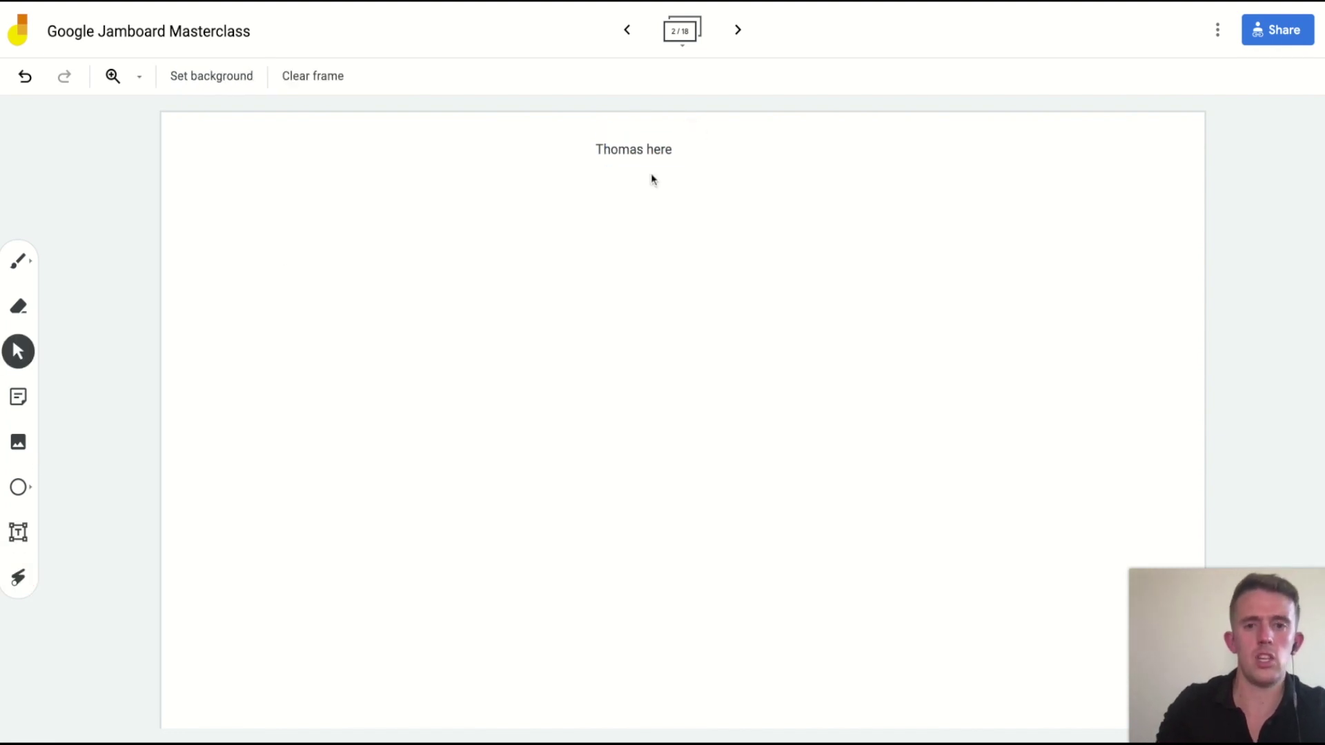
{"action": "left_click", "coordinate": [627, 30]}
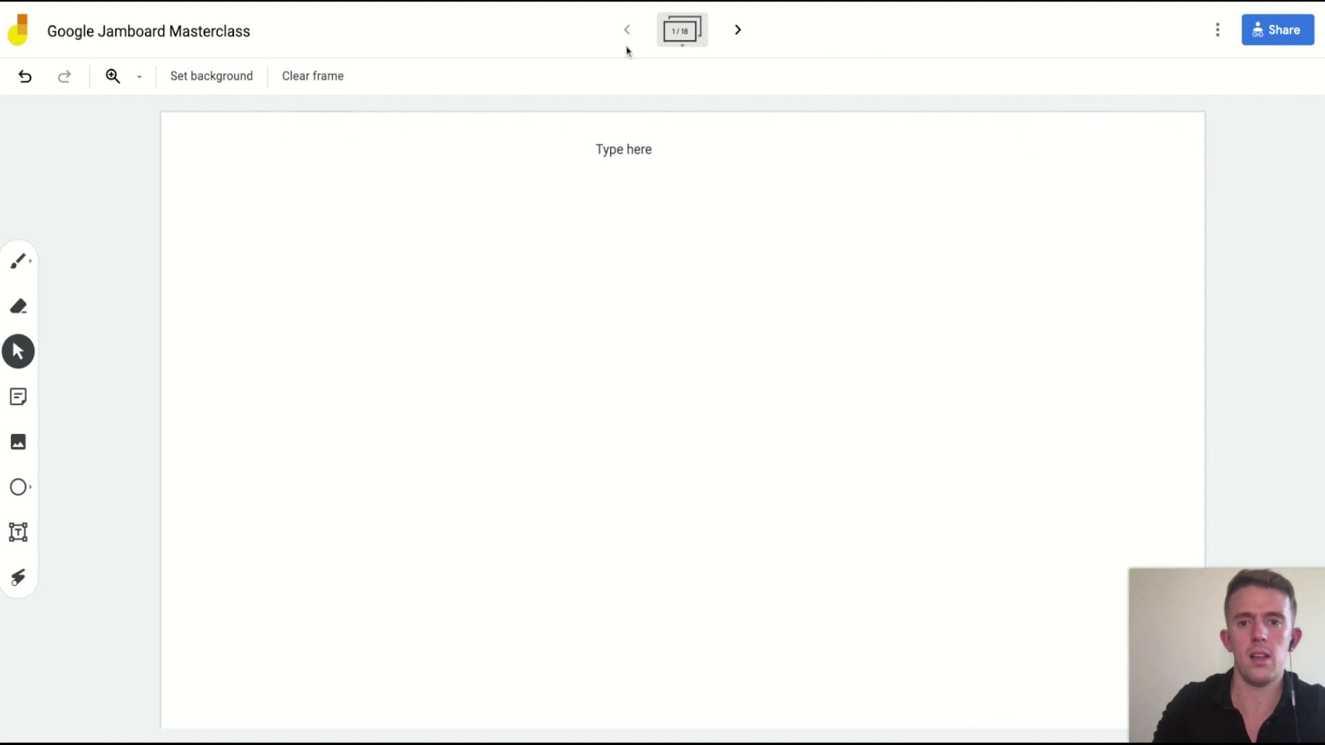
{"action": "left_click", "coordinate": [683, 38]}
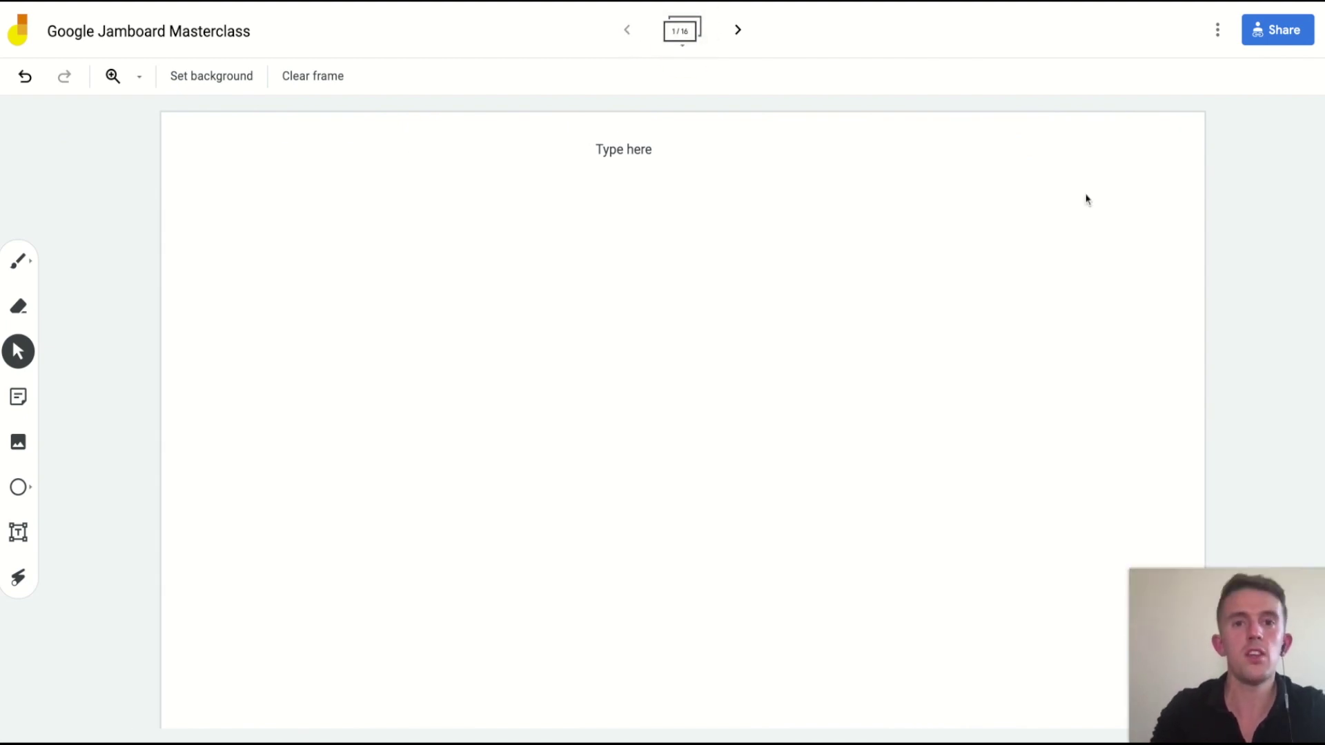
{"action": "left_click", "coordinate": [1271, 33]}
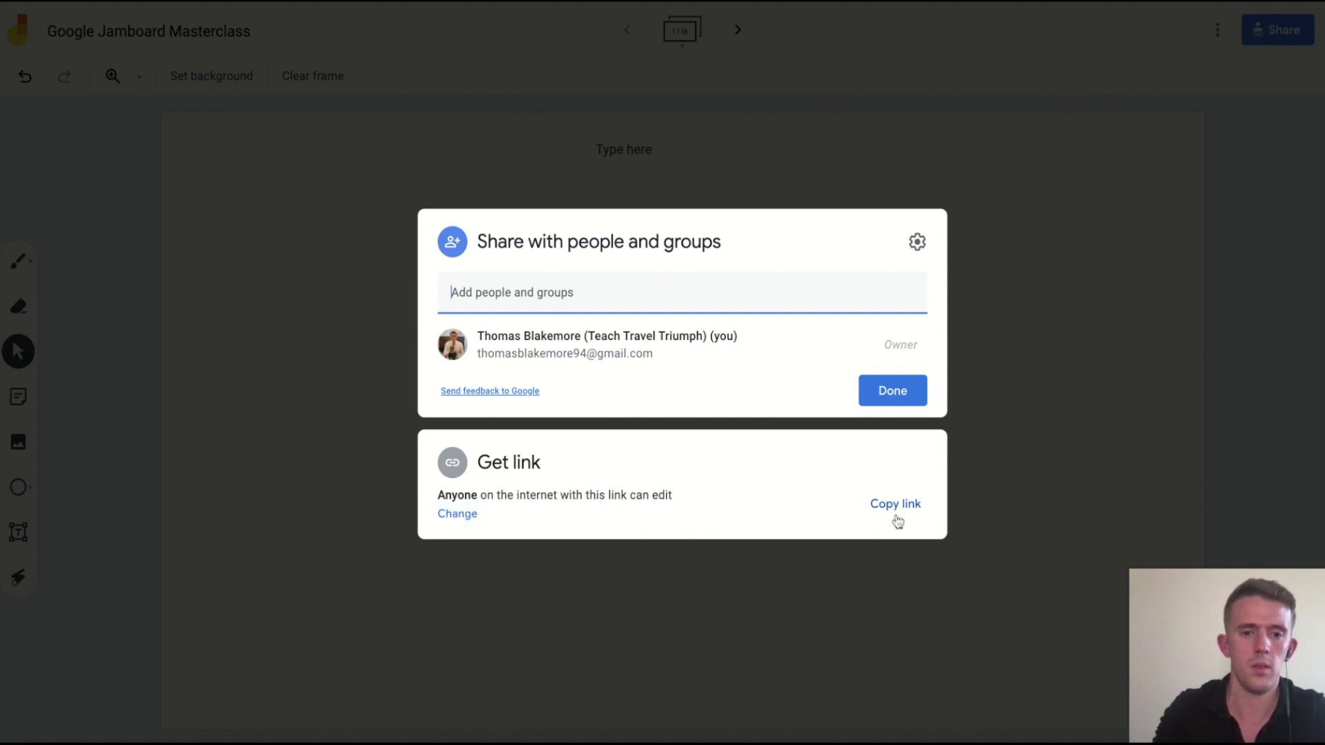
{"action": "left_click", "coordinate": [469, 524]}
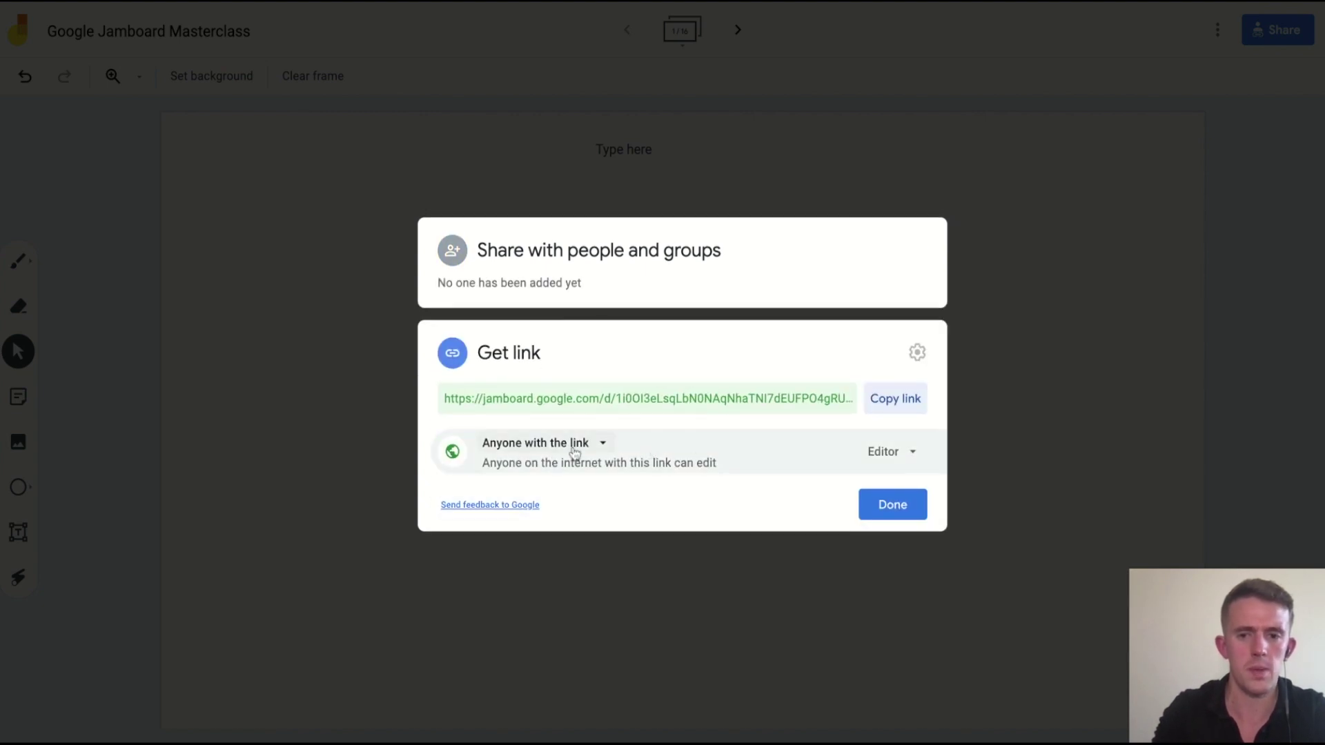
{"action": "left_click", "coordinate": [890, 455]}
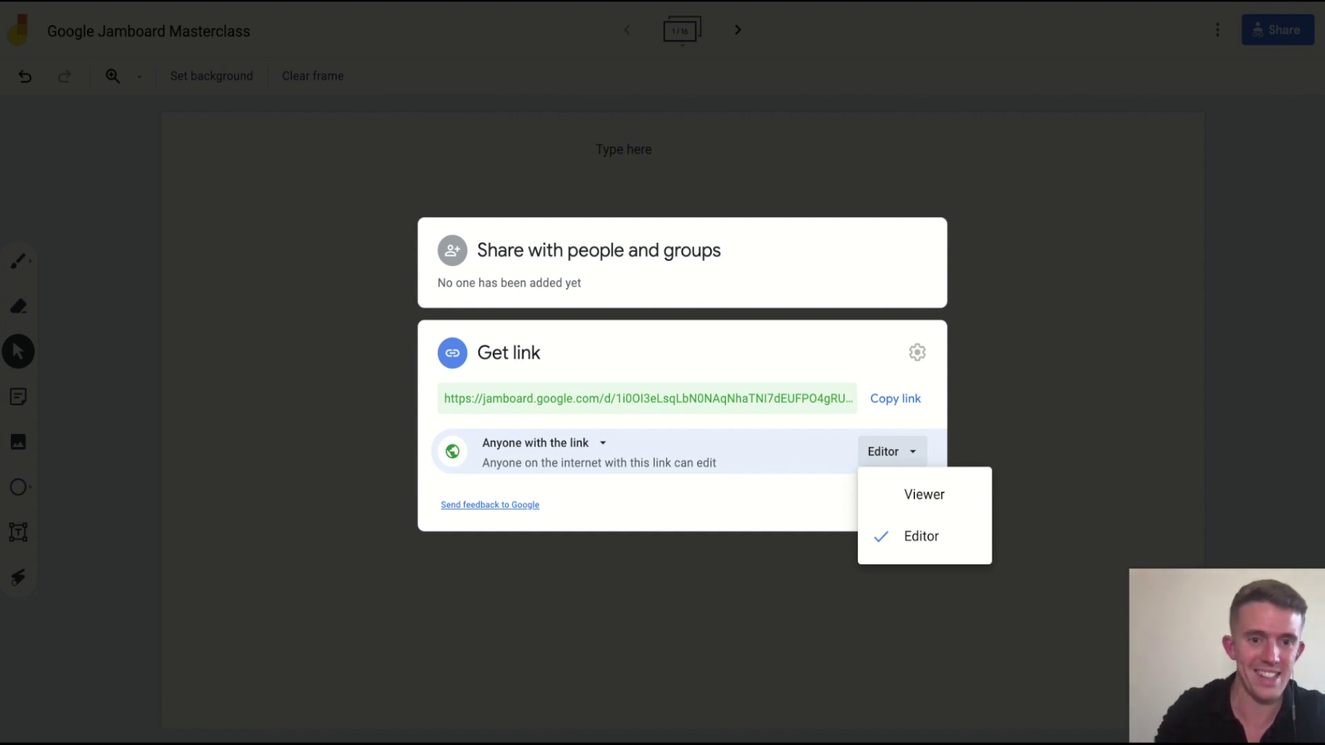
{"action": "left_click", "coordinate": [570, 478]}
{"action": "left_click", "coordinate": [602, 445]}
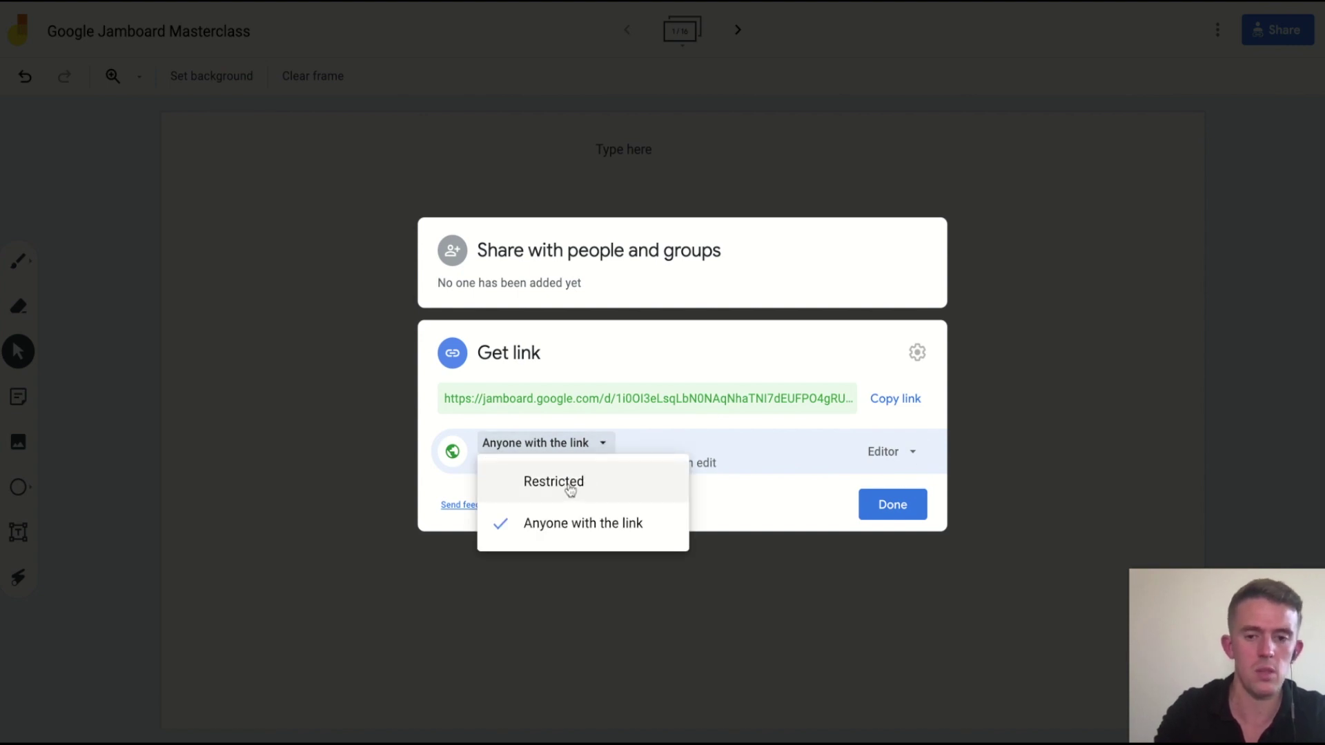
{"action": "left_click", "coordinate": [603, 444]}
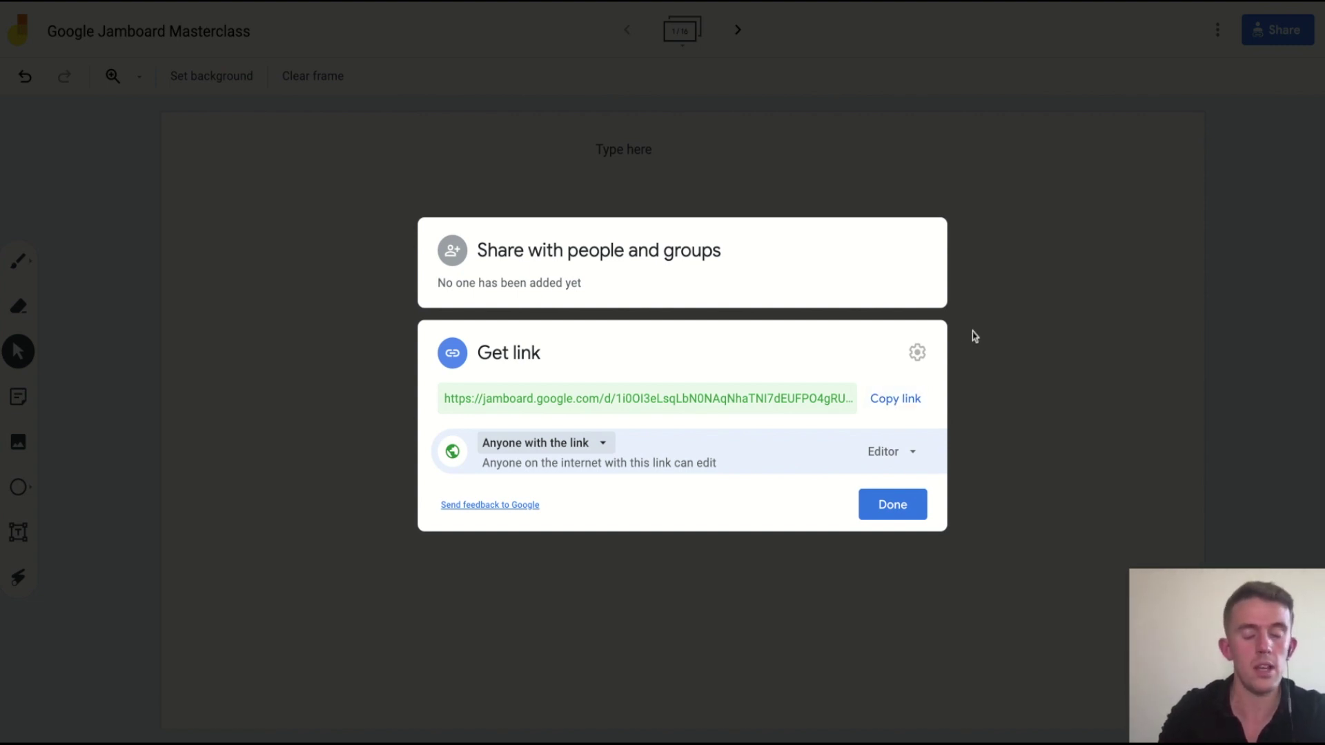
{"action": "left_click", "coordinate": [971, 333]}
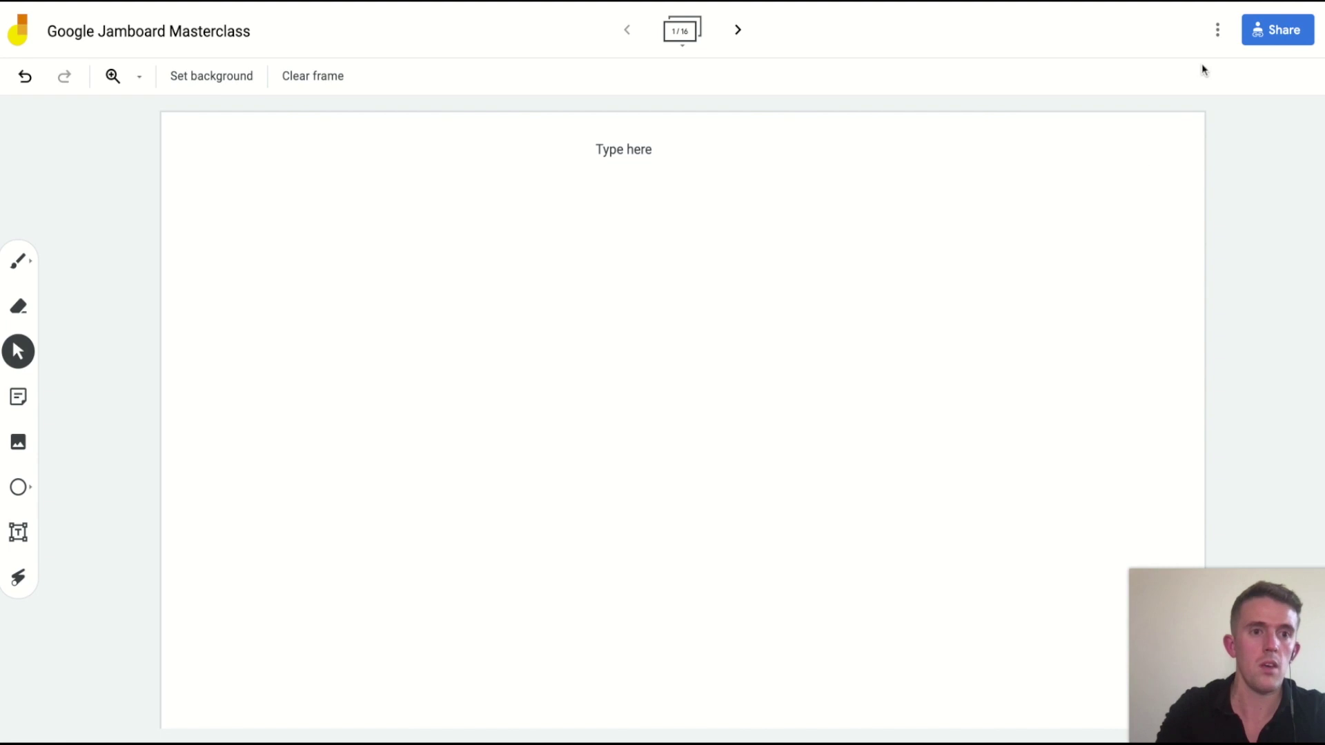
{"action": "left_click", "coordinate": [1214, 41]}
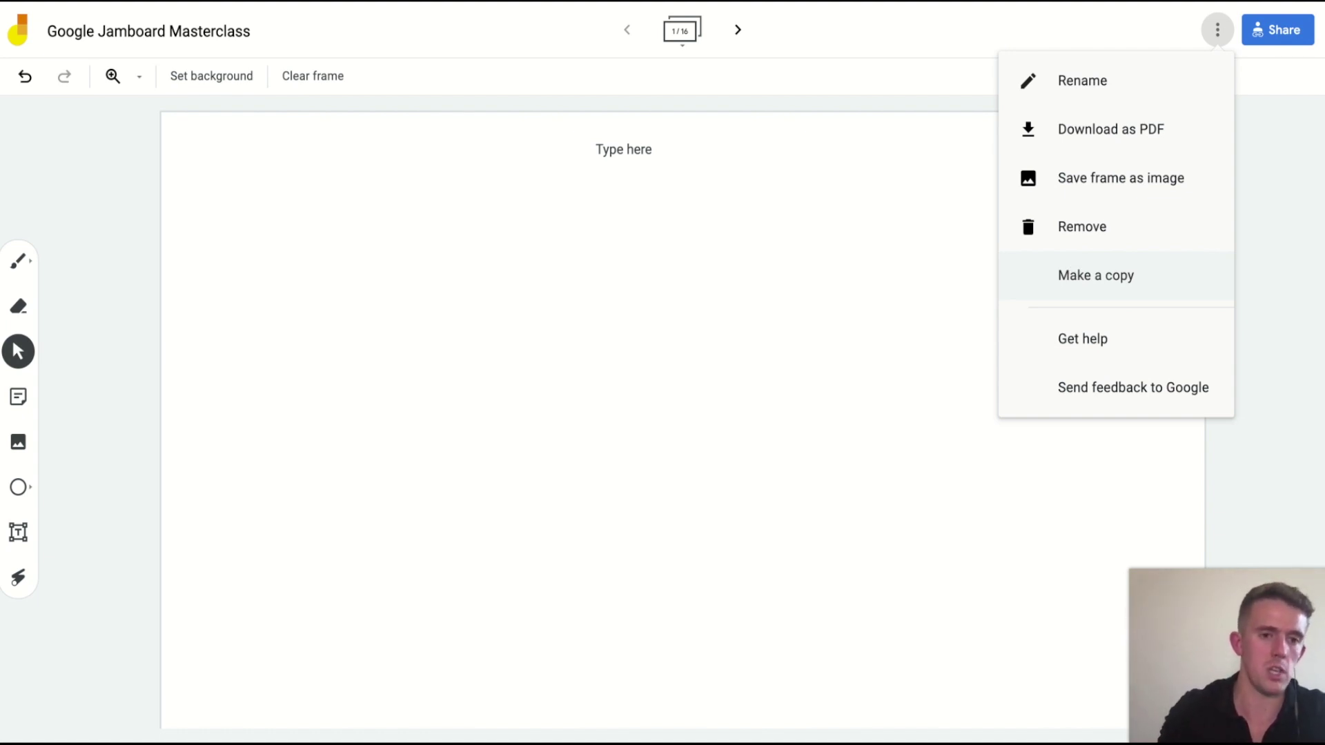
{"action": "left_click", "coordinate": [661, 271]}
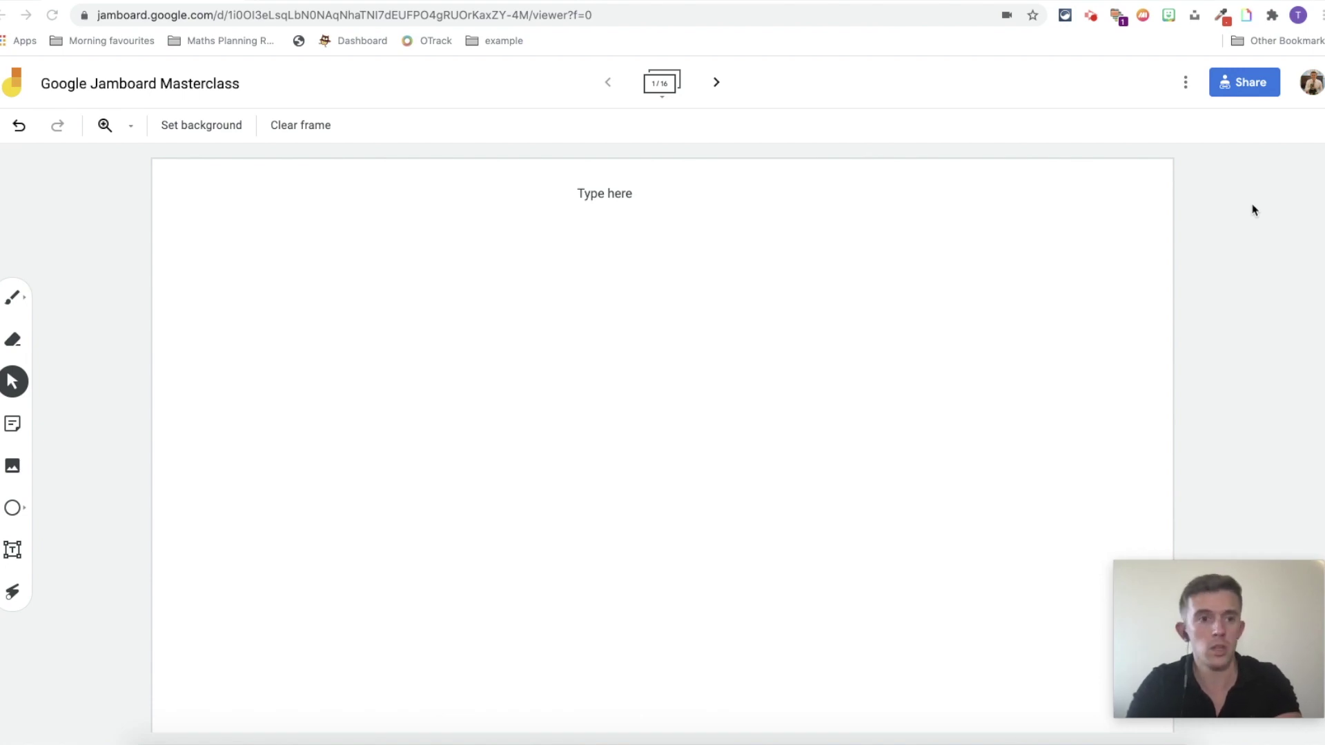
Copy the board's share link from the Share dialog and paste it into a new browser tab
{"action": "left_click", "coordinate": [1236, 83]}
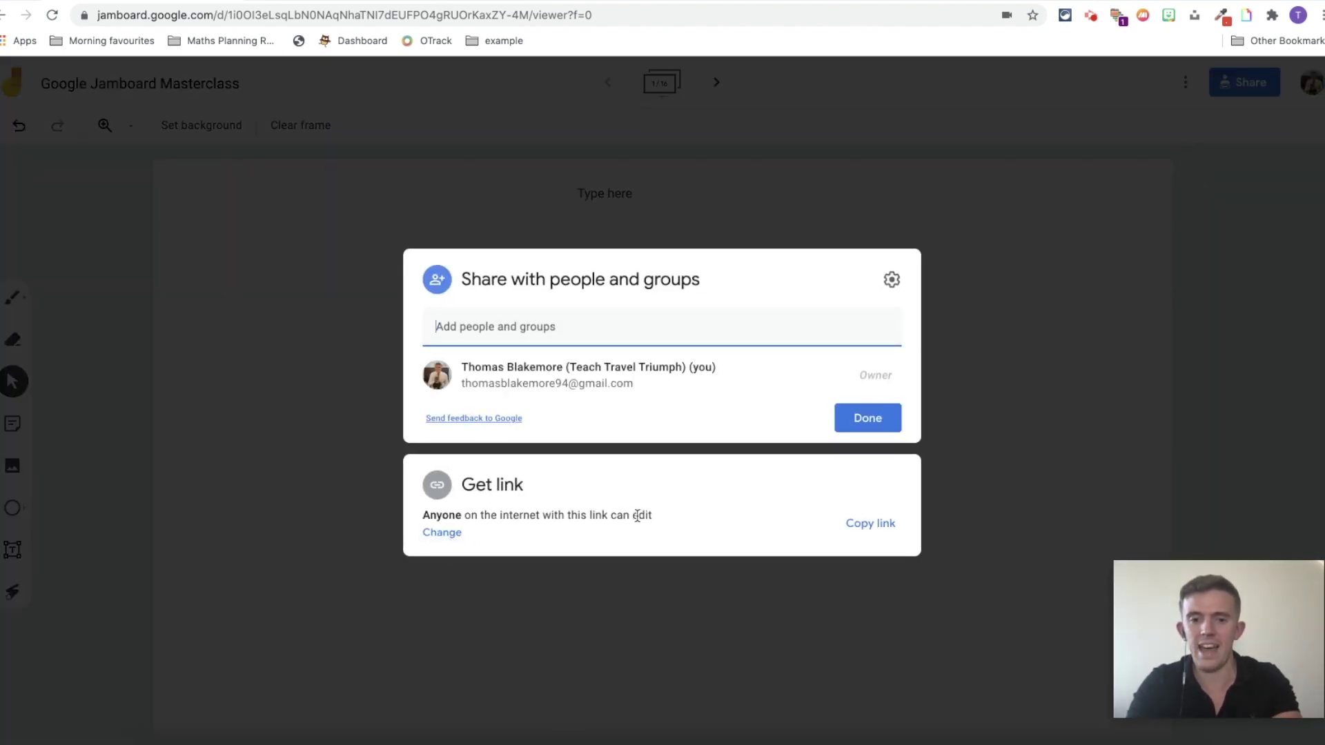
{"action": "left_click", "coordinate": [870, 526]}
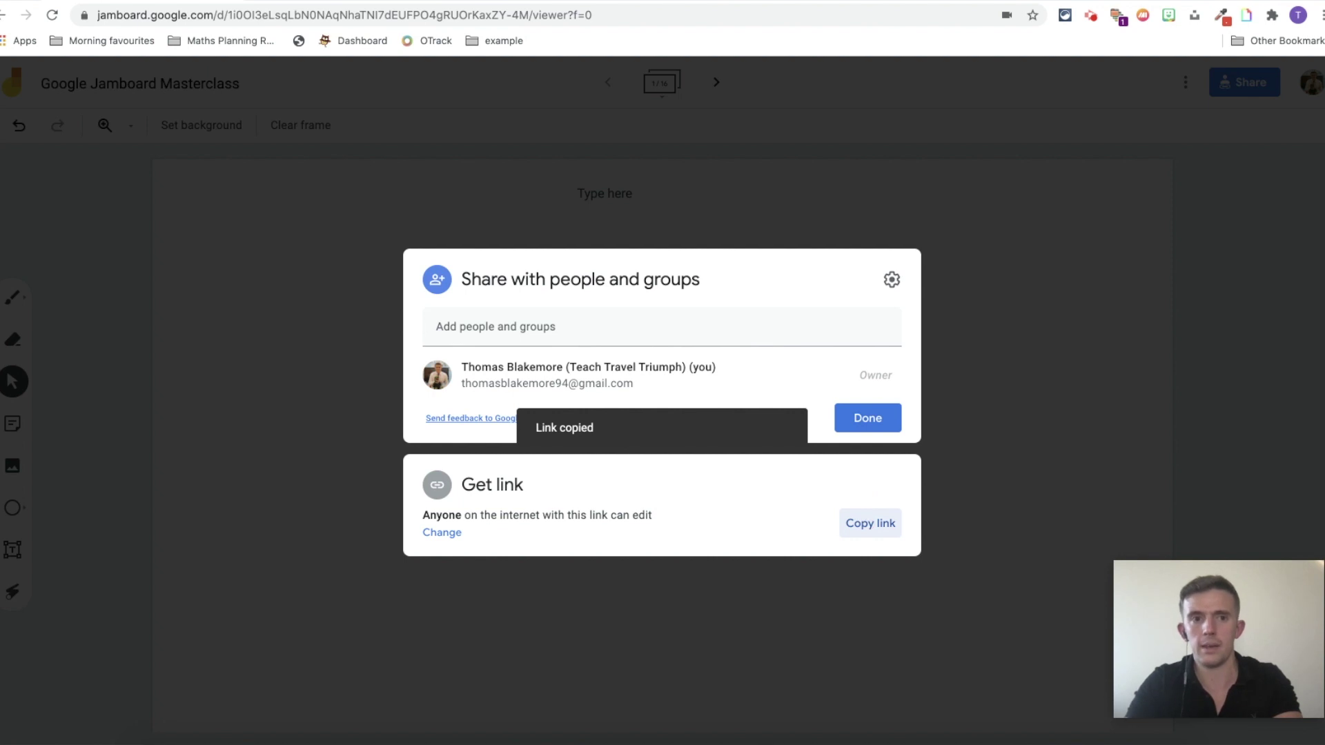
{"action": "key", "text": "super+t"}
{"action": "key", "text": "super+v"}
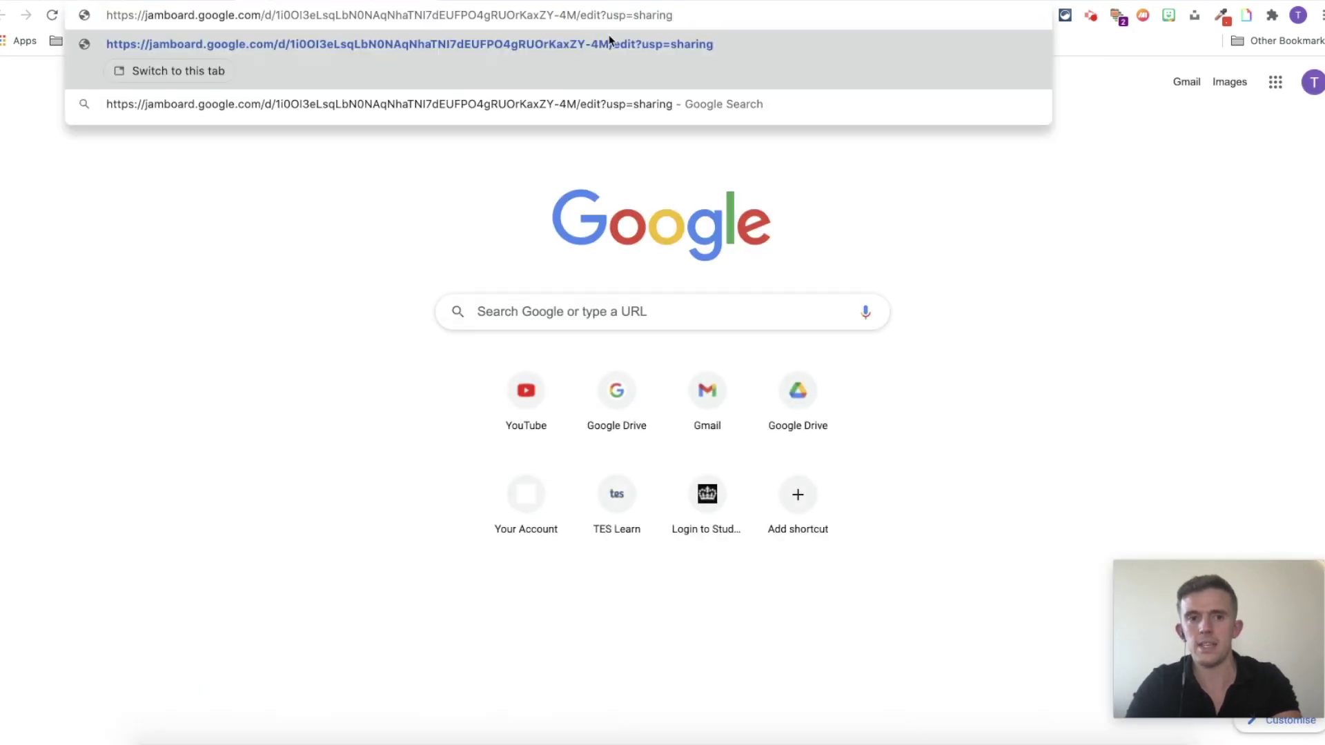
Replace the link's 'edit?usp=sharing' ending with 'copy' and load the /copy URL
{"action": "left_click_drag", "start_coordinate": [580, 17], "coordinate": [690, 20]}
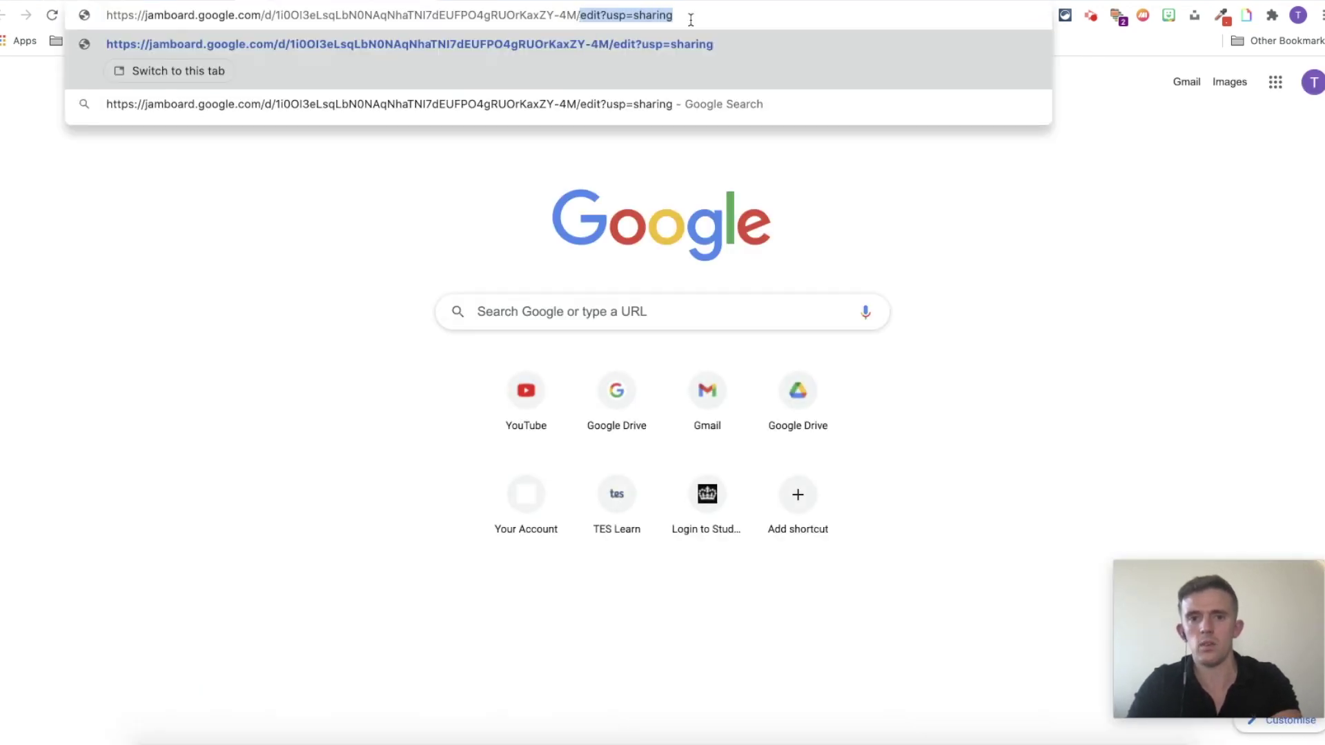
{"action": "type", "text": "copy"}
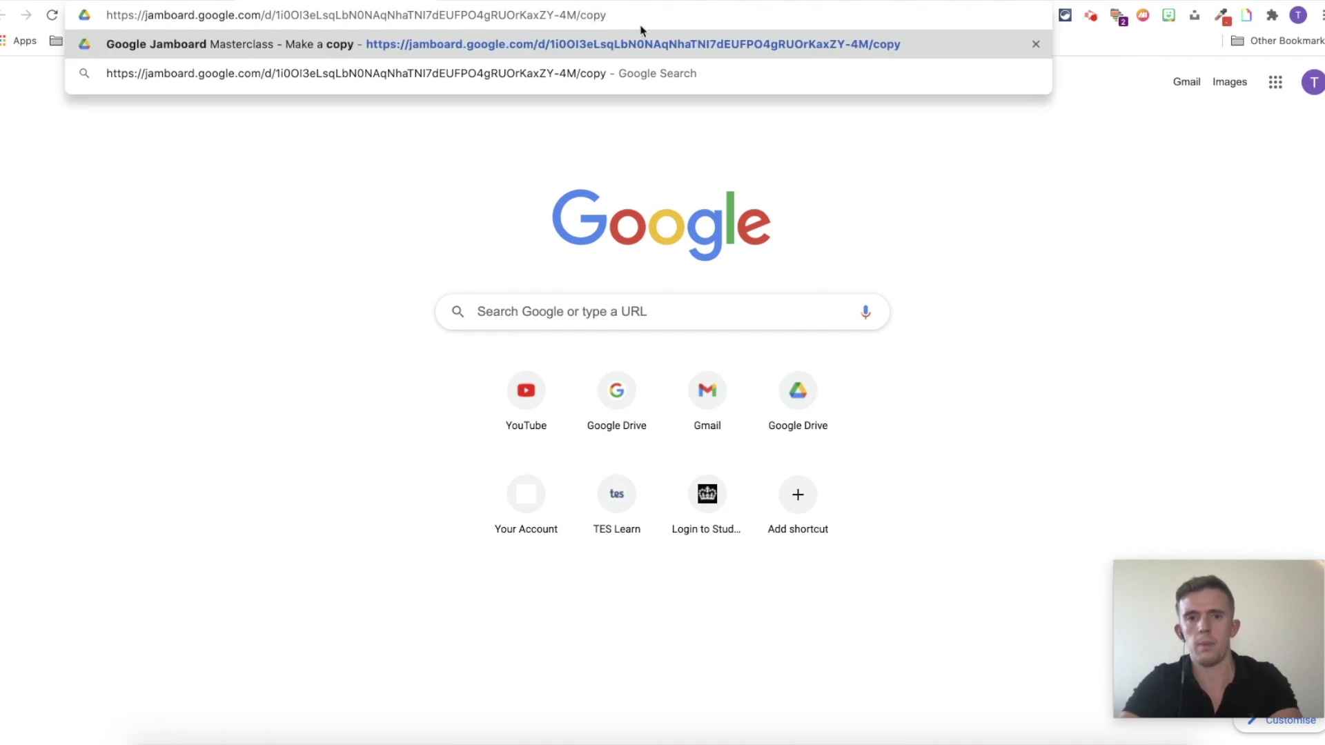
{"action": "left_click_drag", "start_coordinate": [614, 15], "coordinate": [104, 14]}
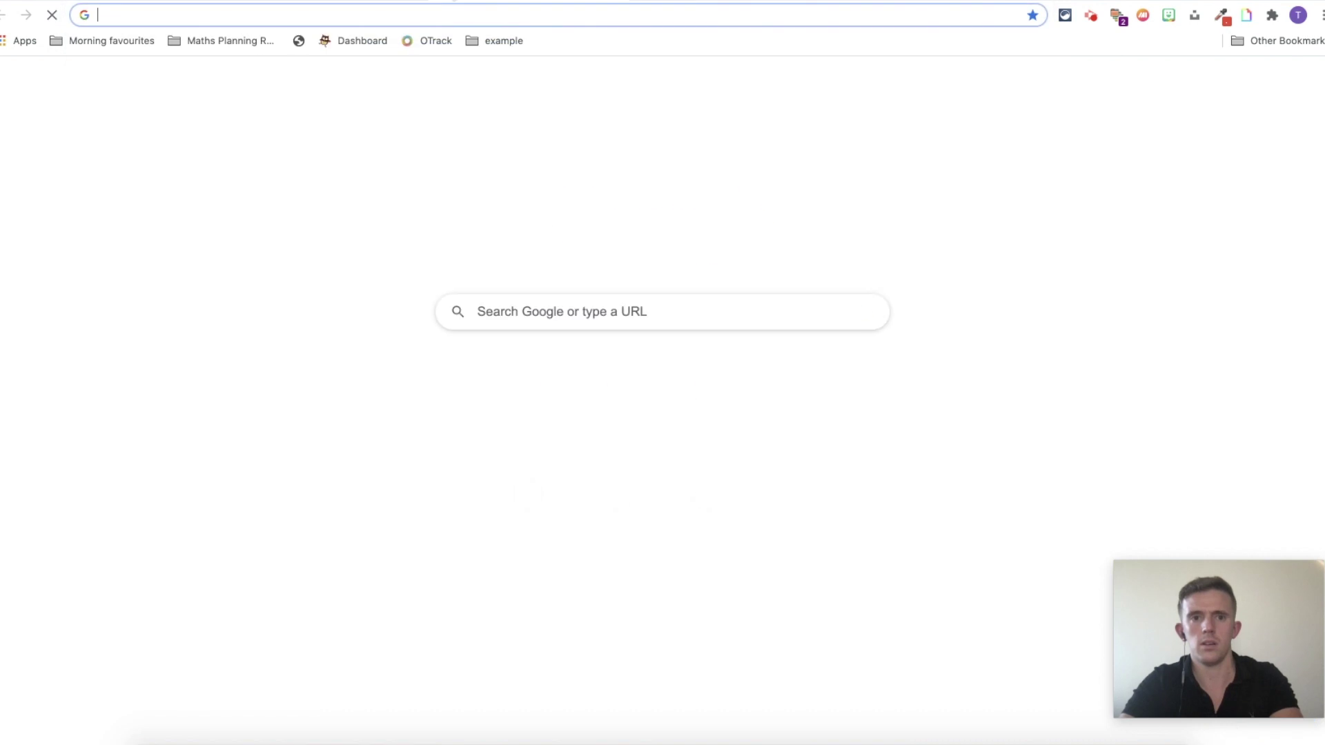
{"action": "key", "text": "ctrl+x"}
{"action": "key", "text": "ctrl+v"}
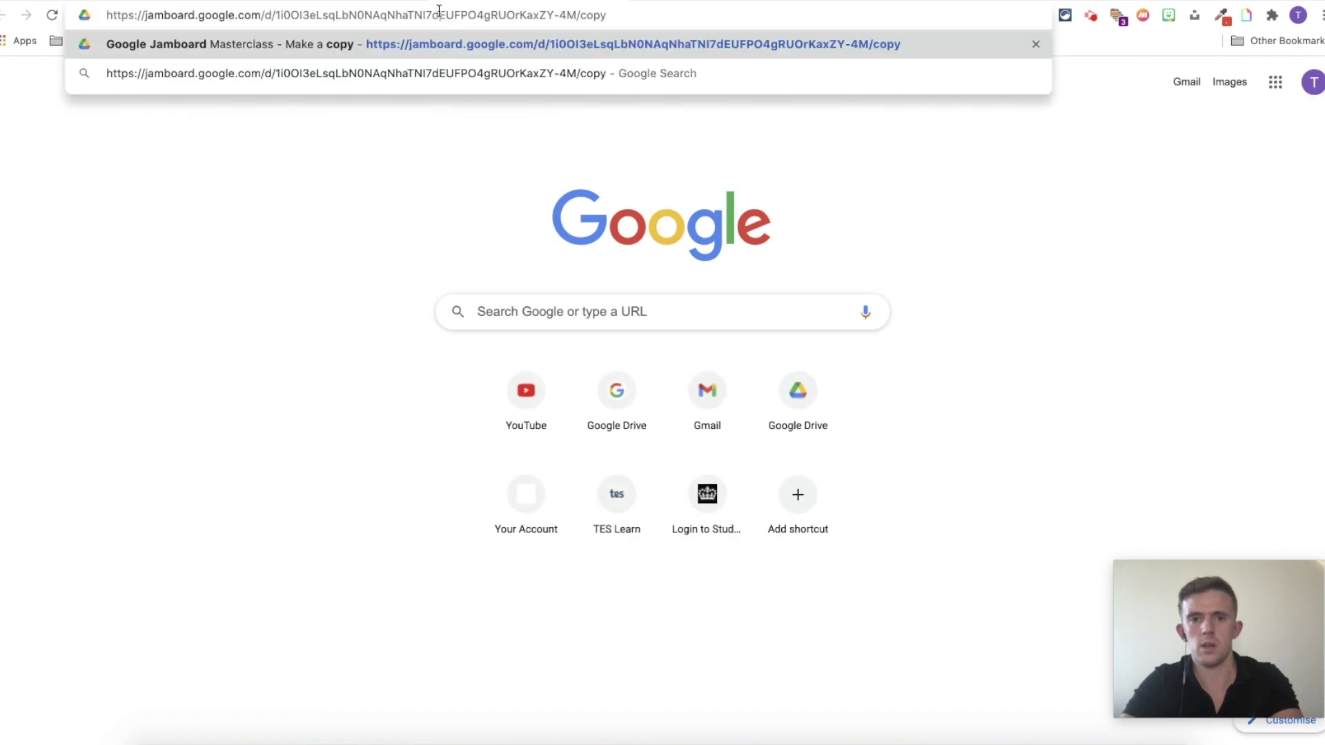
{"action": "key", "text": "Return"}
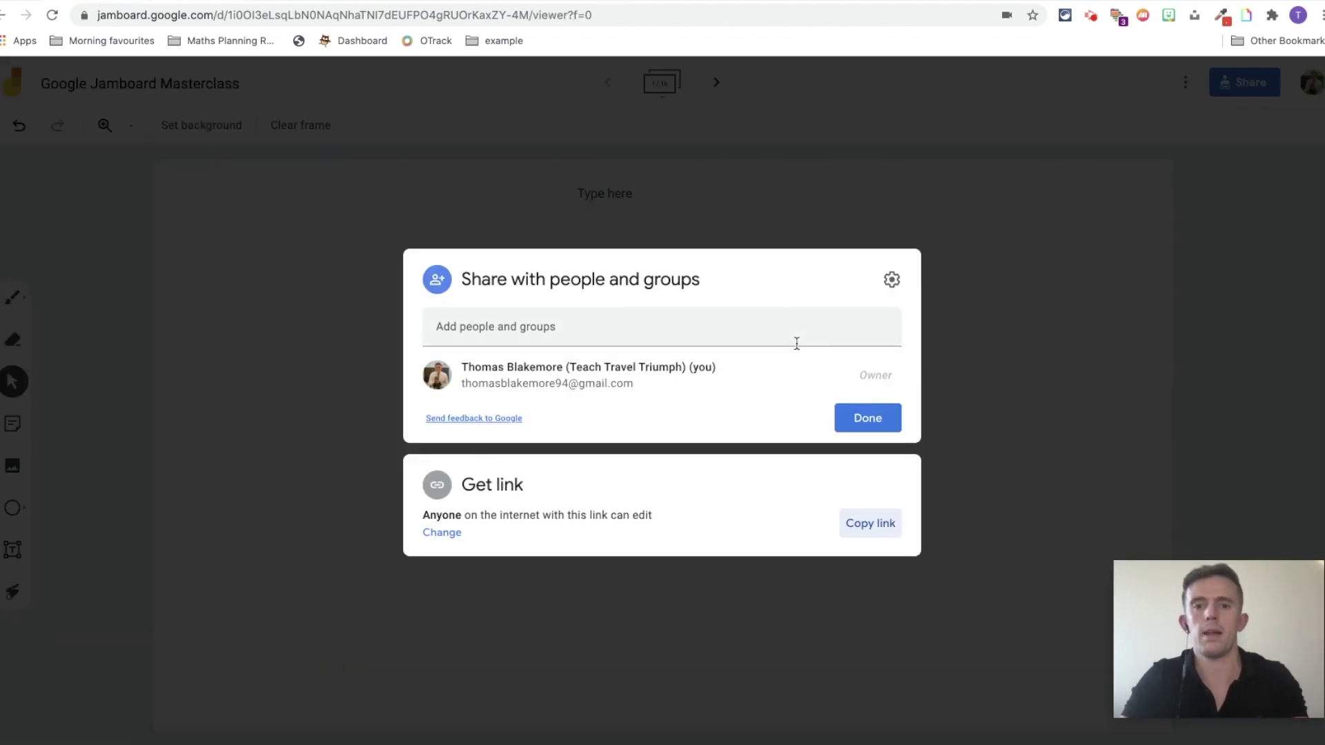
Close the sharing settings and move on to the next frame
{"action": "left_click", "coordinate": [840, 228]}
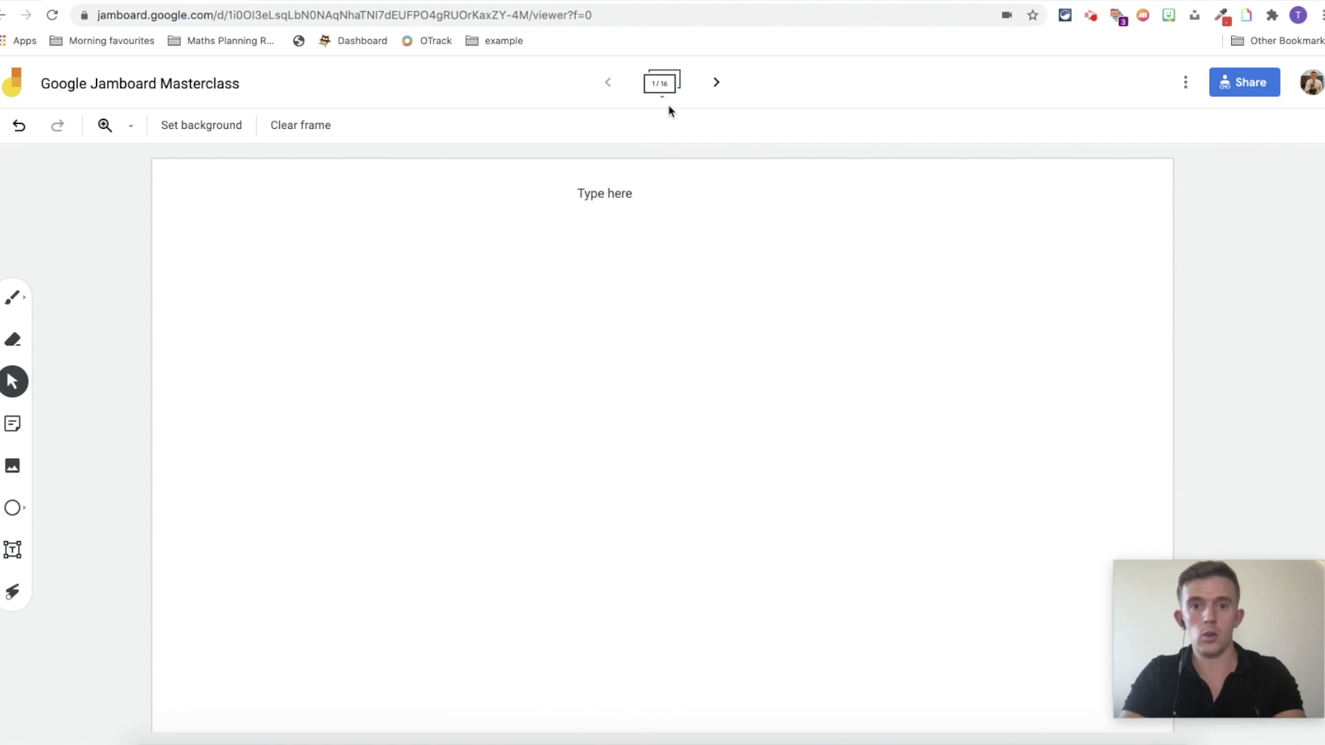
{"action": "left_click", "coordinate": [714, 83]}
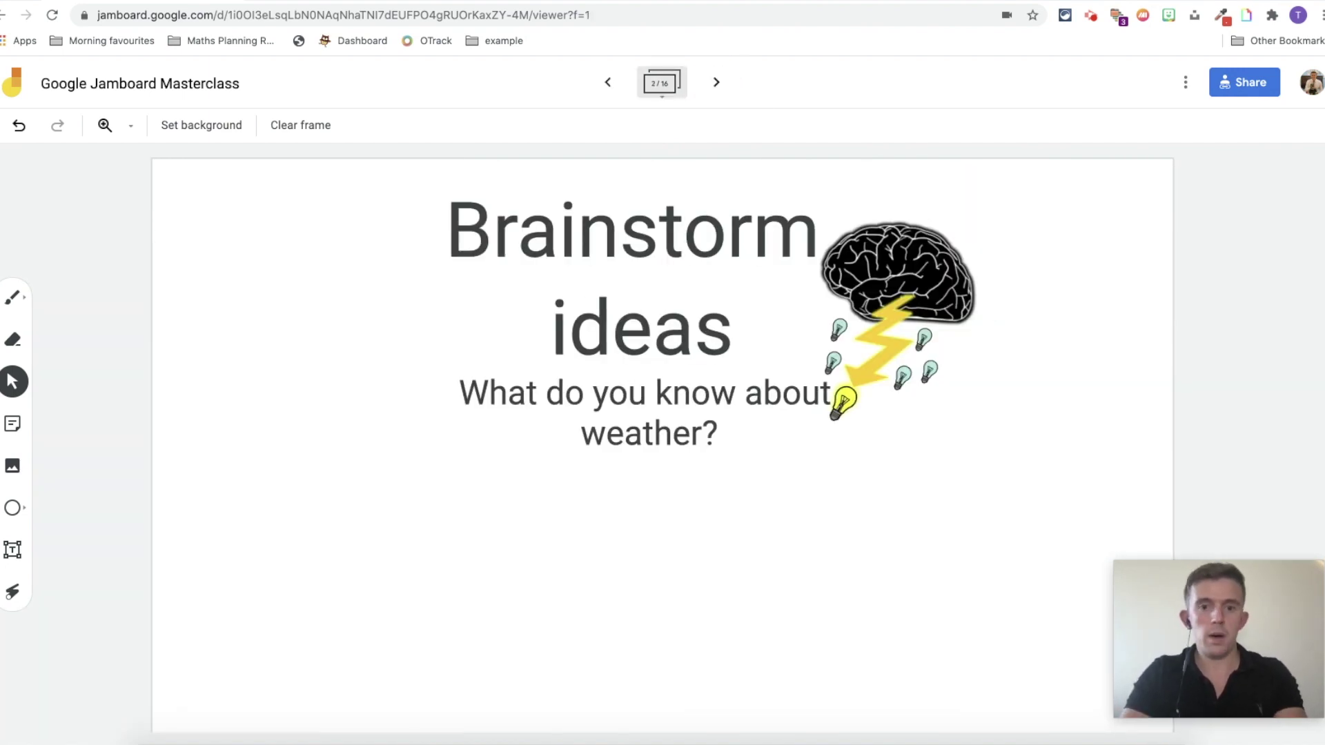
Add a sticky note reading 'when it rains, it gets wet.'
{"action": "left_click", "coordinate": [12, 433]}
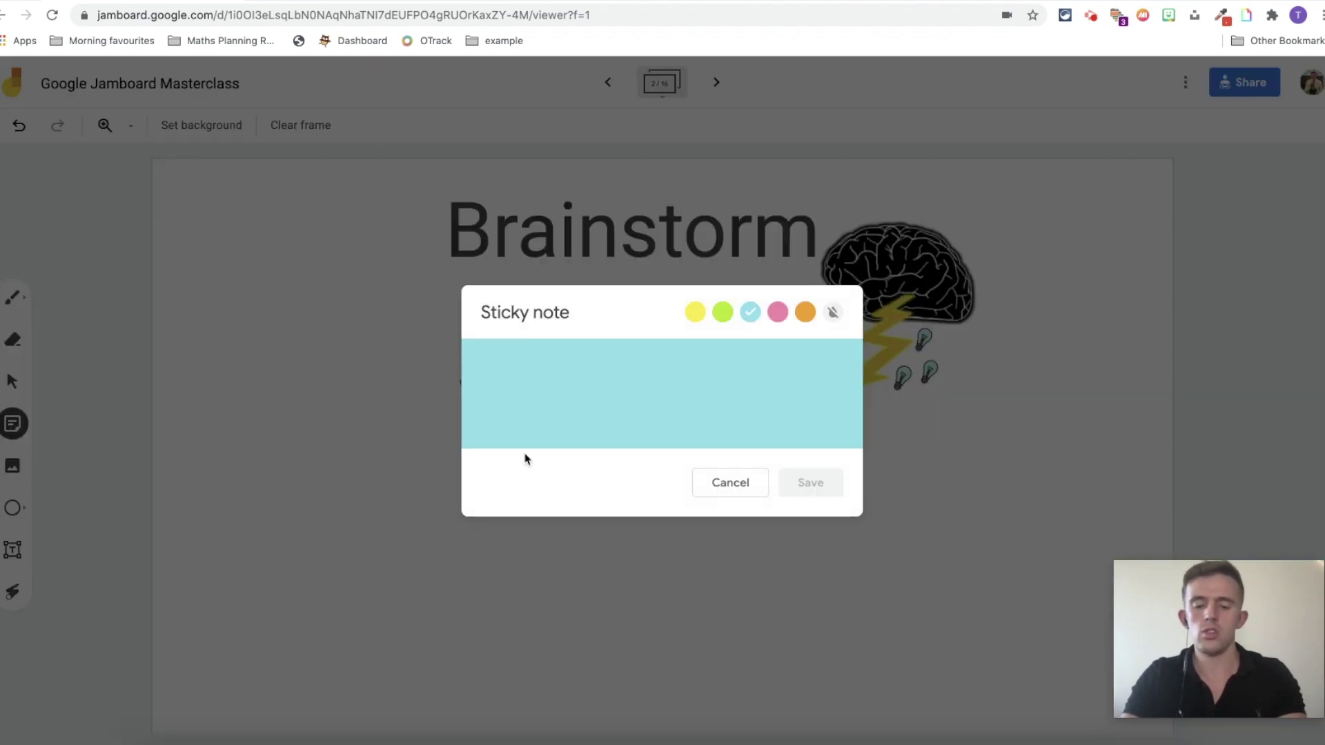
{"action": "type", "text": "when it rains, it gets wet."}
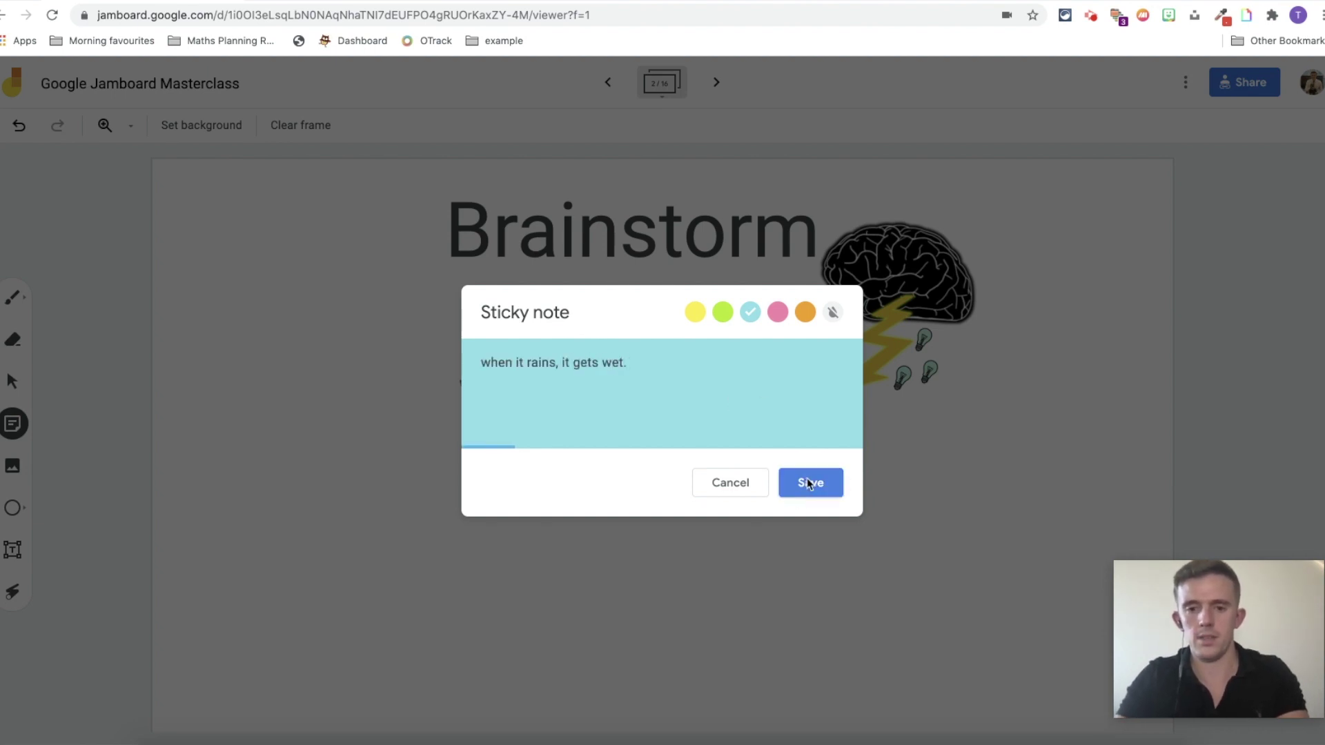
{"action": "left_click", "coordinate": [806, 483]}
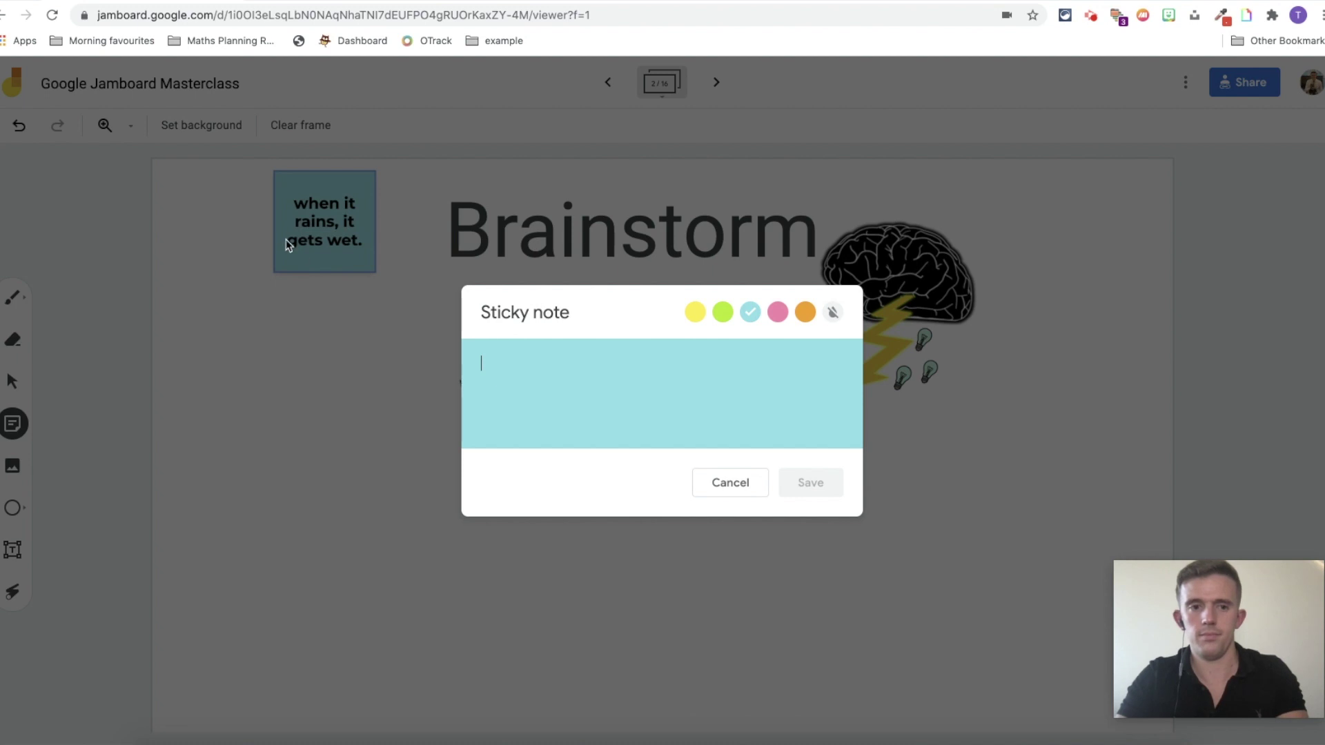
{"action": "left_click", "coordinate": [318, 249]}
Move the note below the weather question and advance to frame 3
{"action": "left_click", "coordinate": [381, 483]}
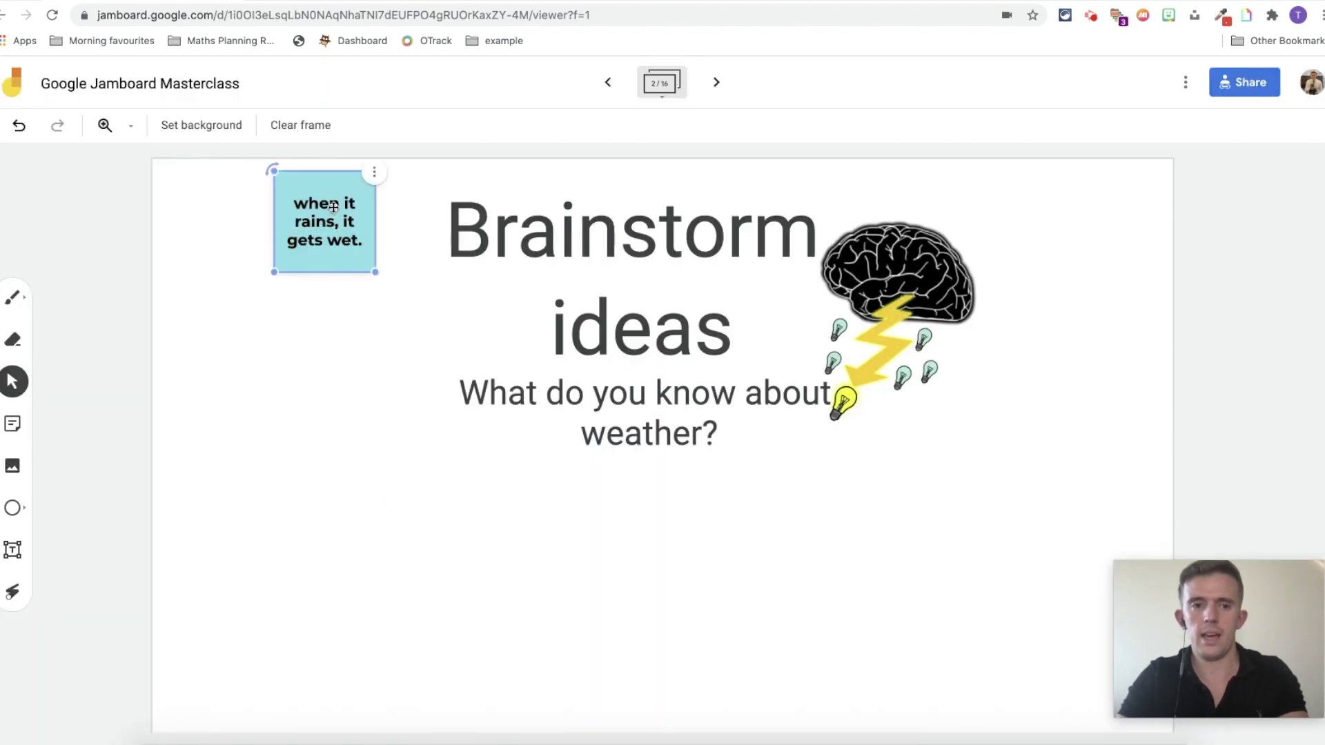
{"action": "left_click_drag", "start_coordinate": [334, 207], "coordinate": [360, 503]}
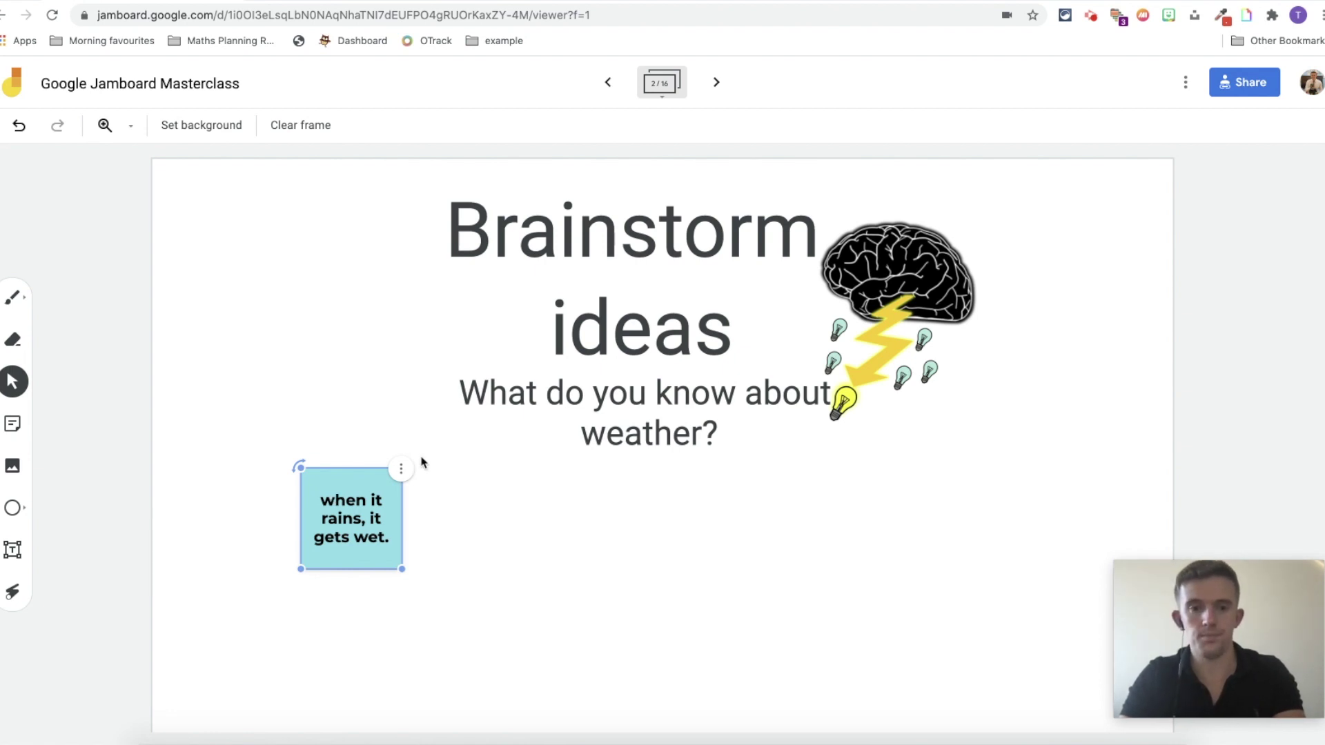
{"action": "left_click", "coordinate": [710, 83]}
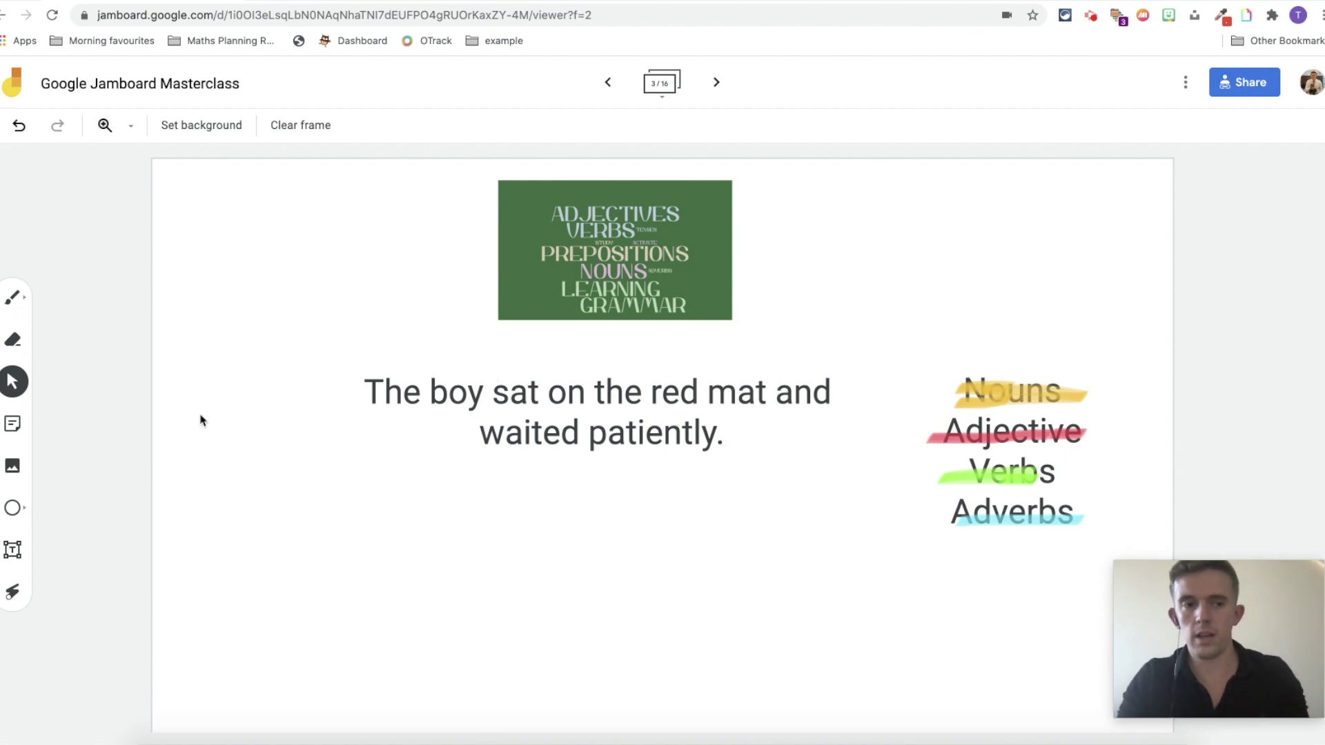
Highlight the nouns 'boy' and 'mat' in yellow with the marker
{"action": "left_click", "coordinate": [13, 298]}
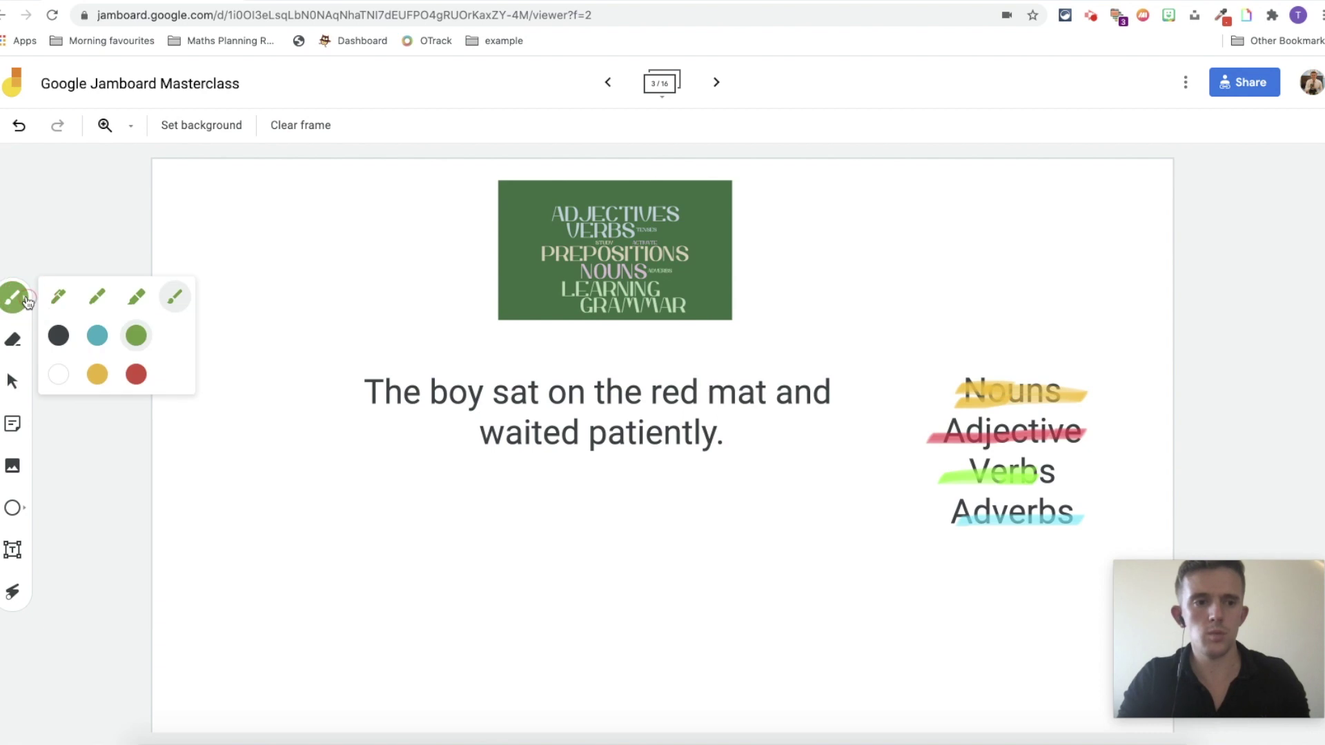
{"action": "left_click", "coordinate": [131, 301]}
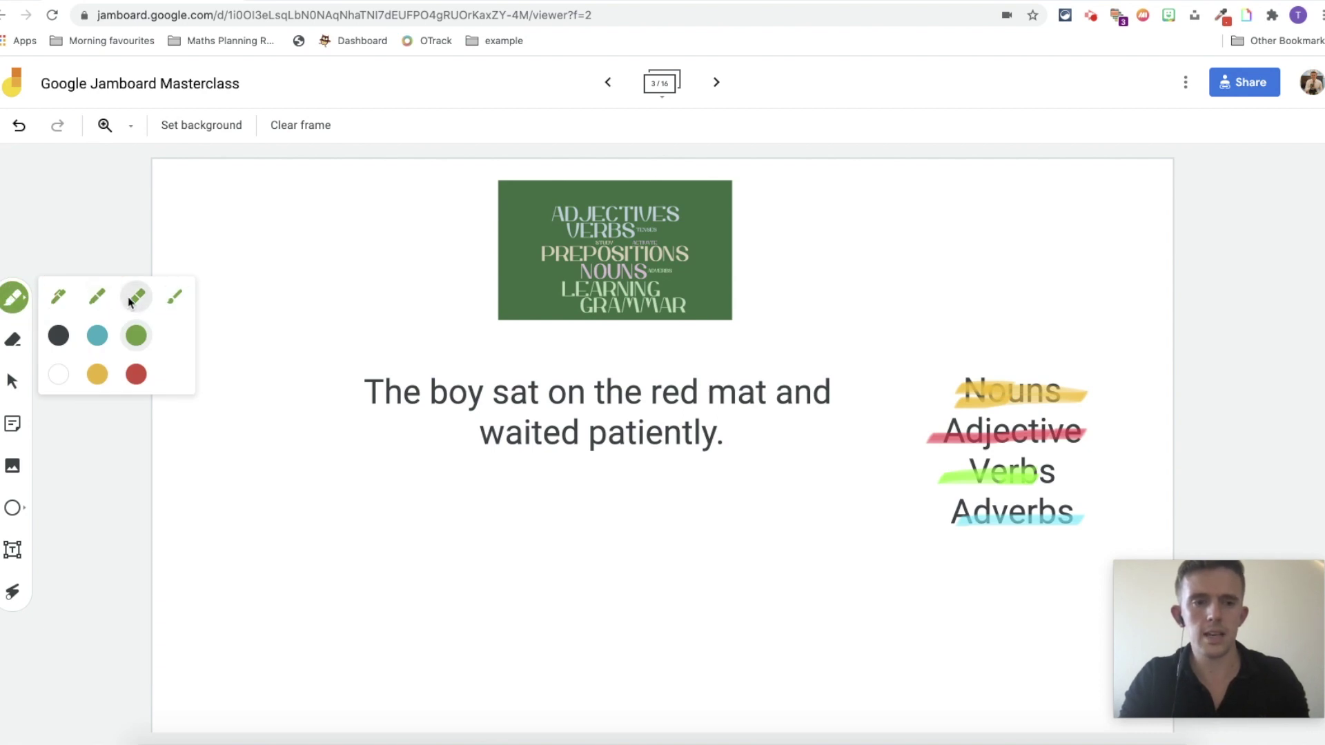
{"action": "left_click", "coordinate": [97, 373]}
{"action": "left_click_drag", "start_coordinate": [430, 394], "coordinate": [482, 395]}
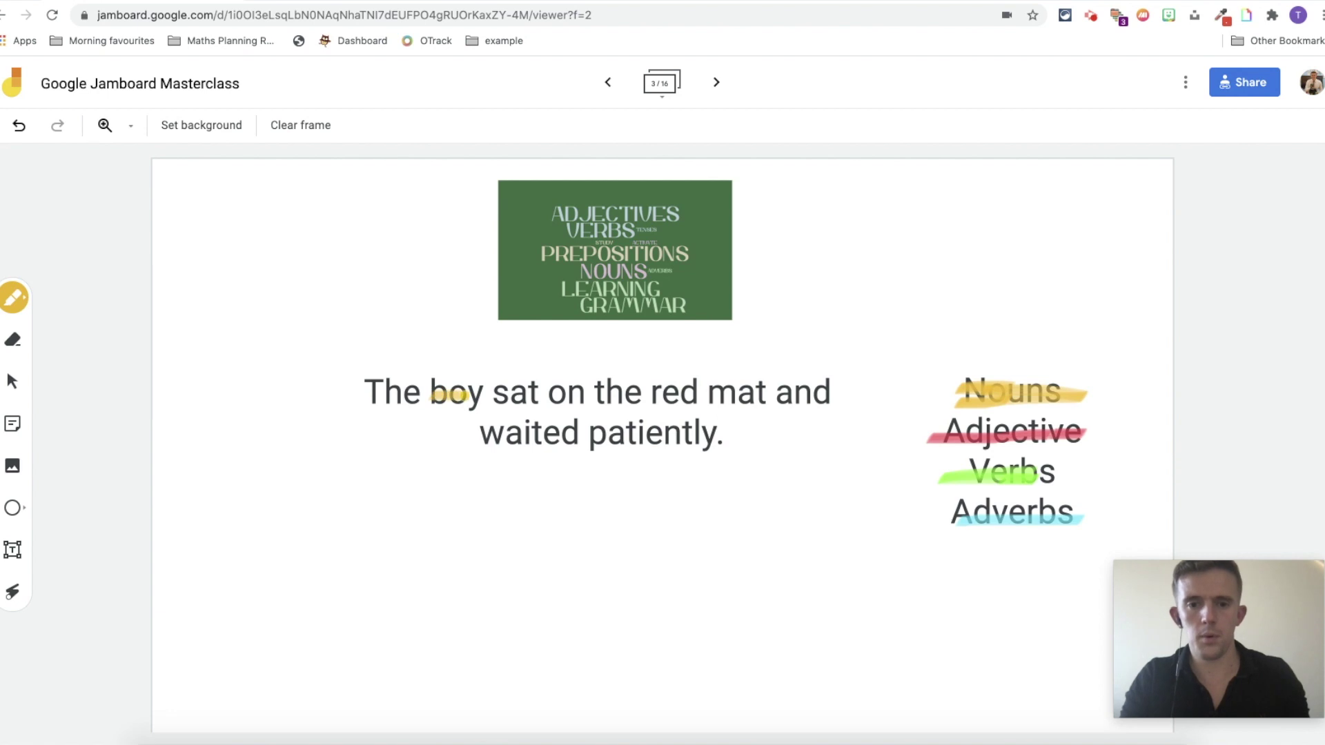
{"action": "left_click_drag", "start_coordinate": [715, 398], "coordinate": [762, 398]}
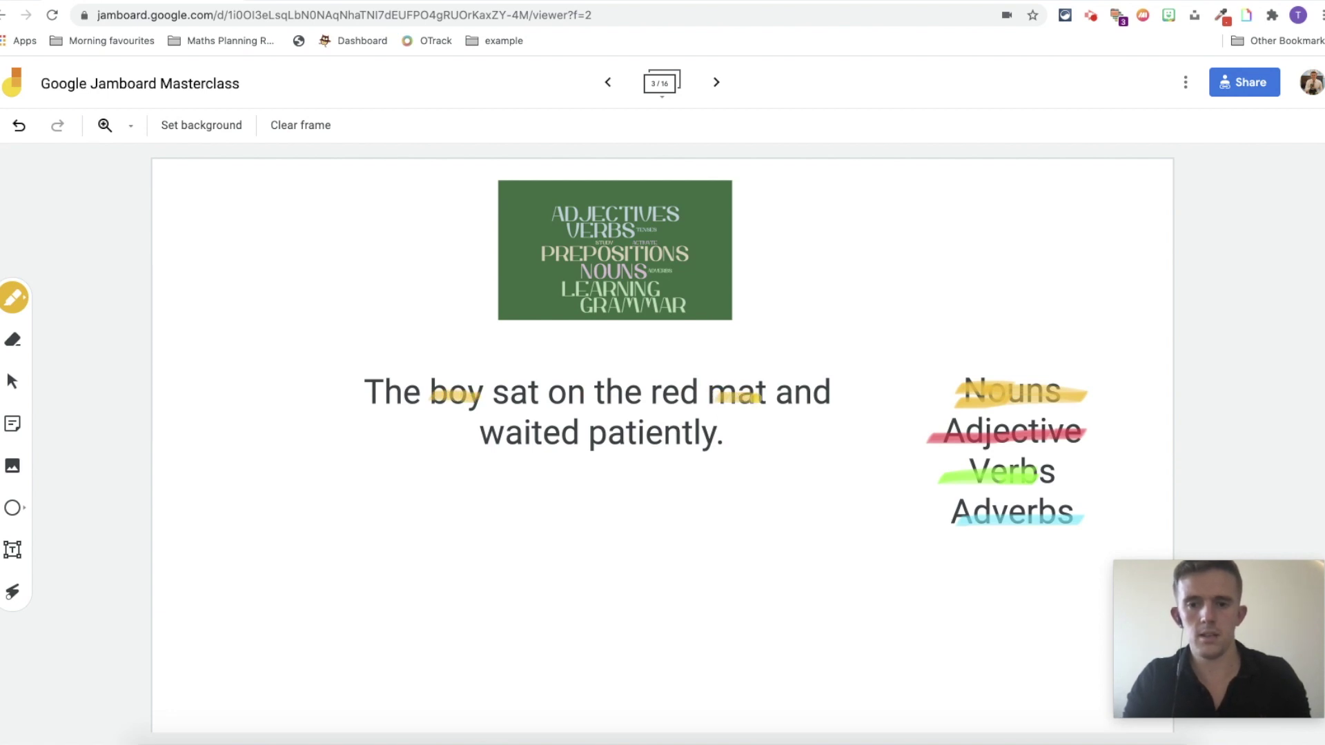
Mark 'red' in red, and 'sat' and 'waited' in green
{"action": "left_click", "coordinate": [25, 300]}
{"action": "left_click", "coordinate": [136, 374]}
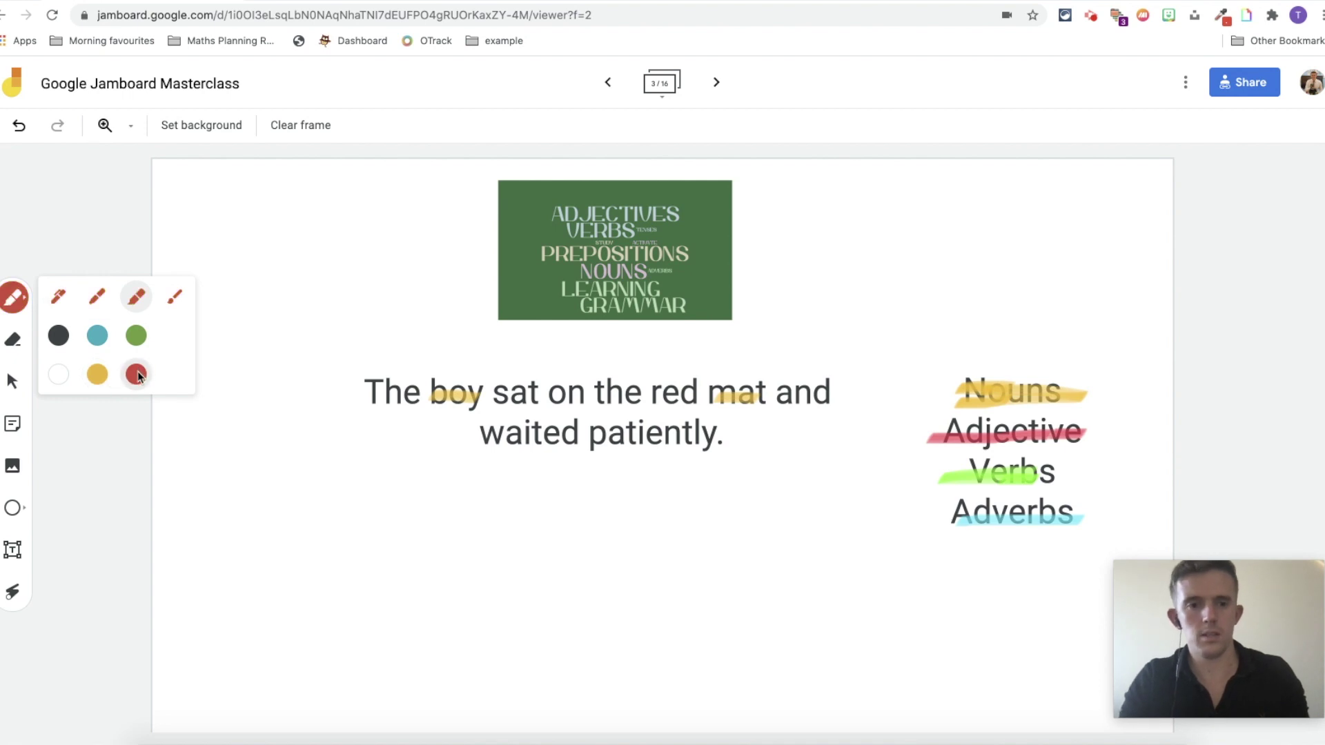
{"action": "left_click_drag", "start_coordinate": [649, 400], "coordinate": [695, 400]}
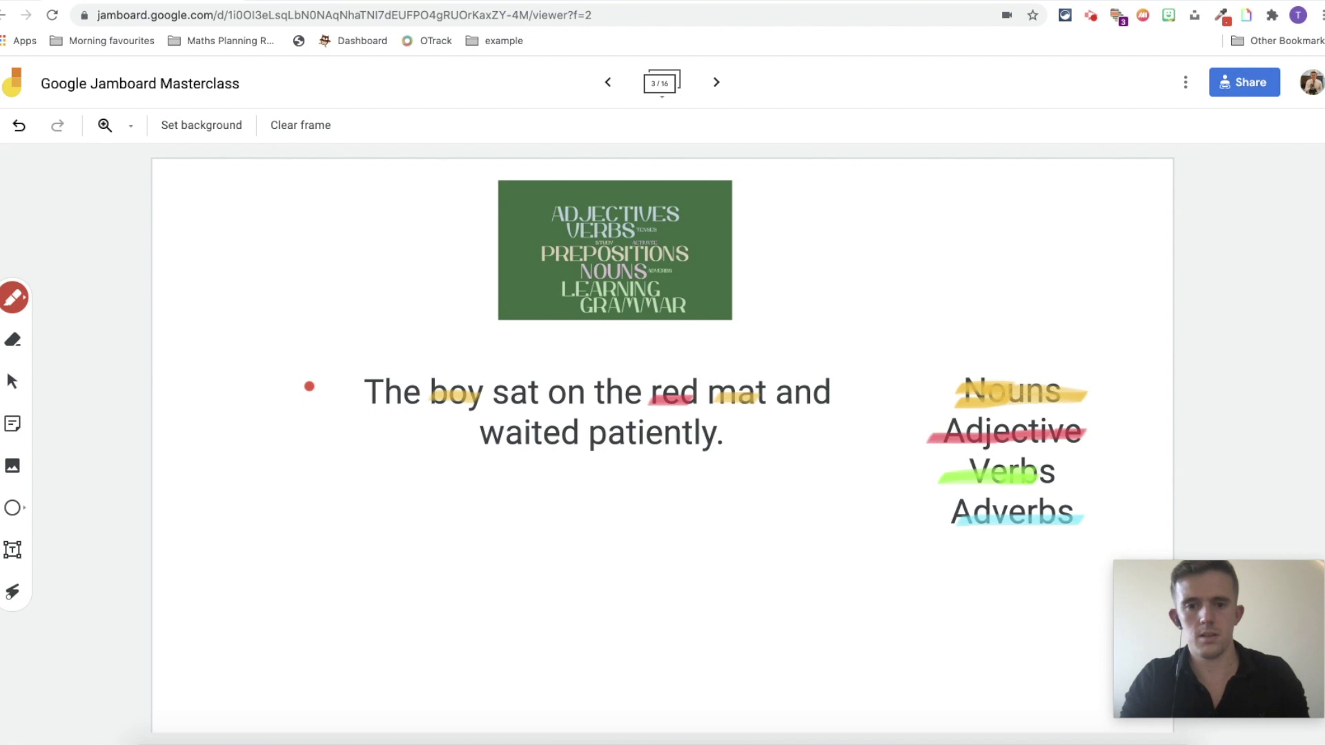
{"action": "left_click", "coordinate": [16, 299]}
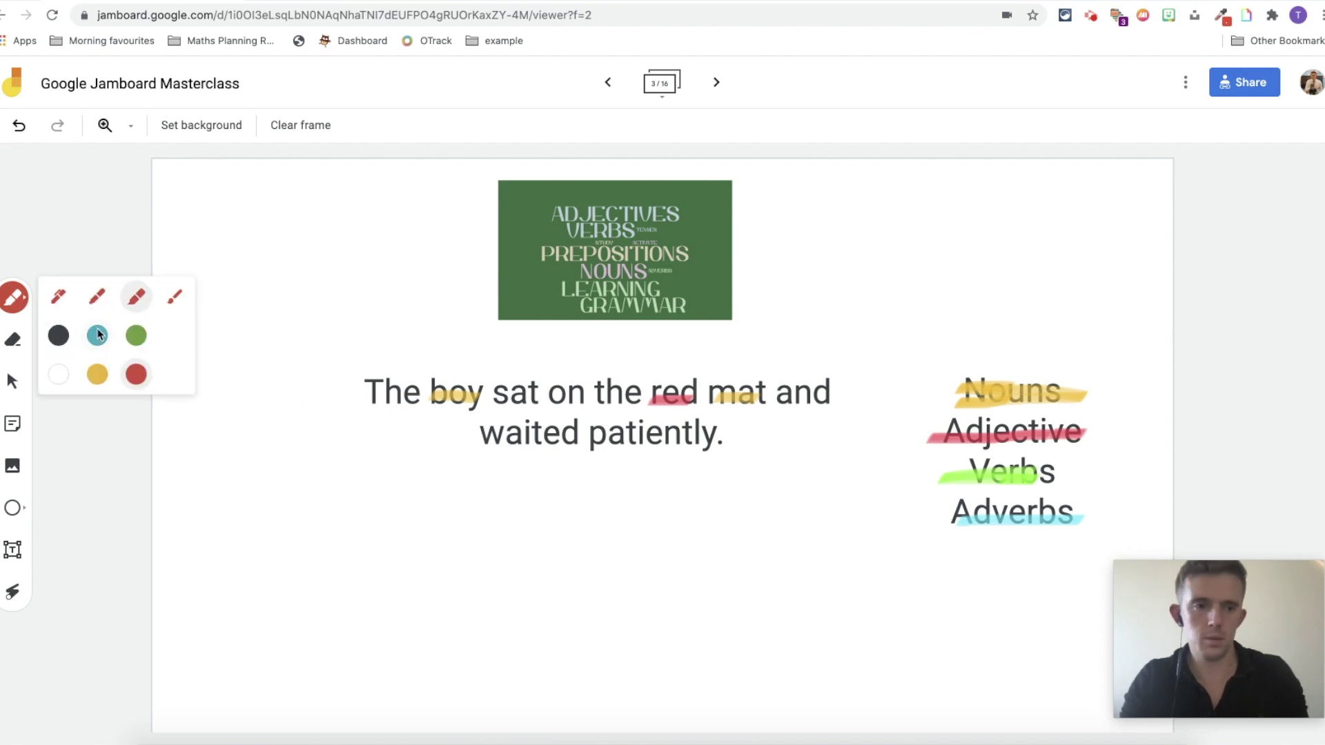
{"action": "left_click", "coordinate": [133, 336]}
{"action": "left_click_drag", "start_coordinate": [495, 396], "coordinate": [550, 394]}
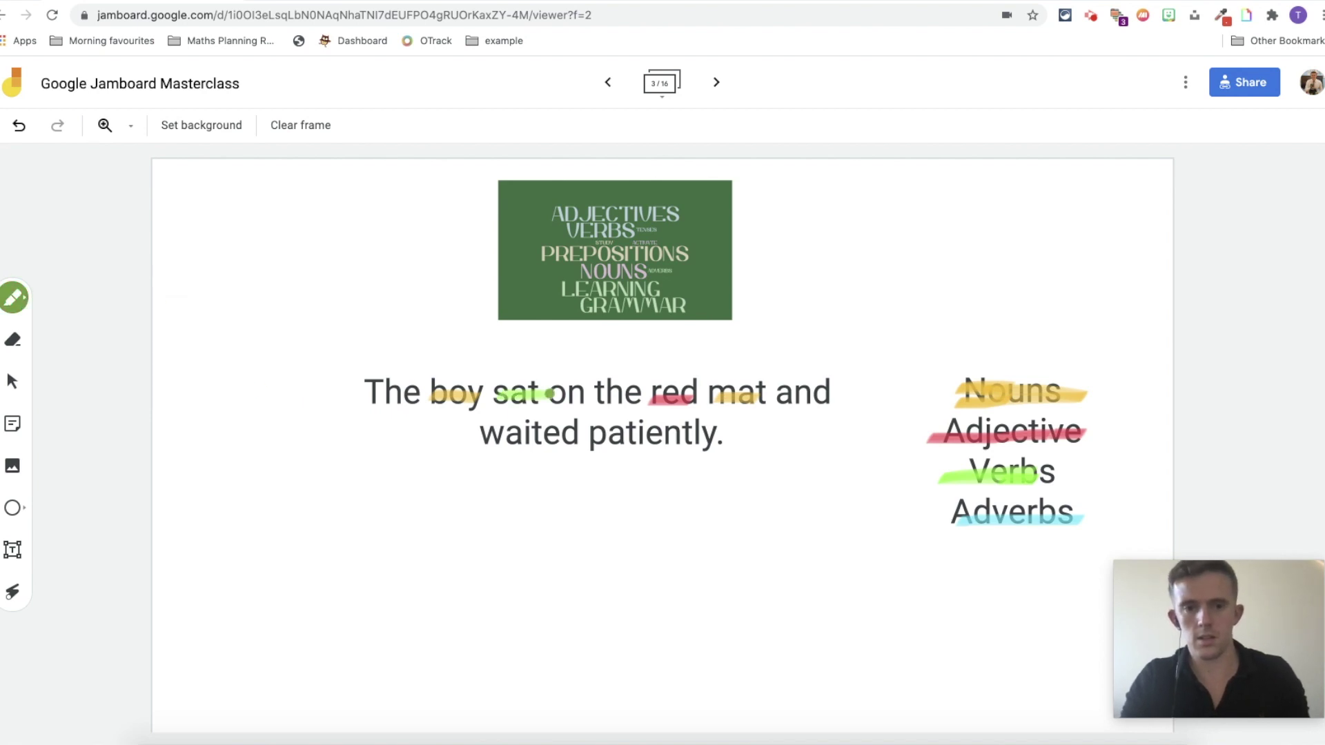
{"action": "left_click_drag", "start_coordinate": [494, 442], "coordinate": [575, 440]}
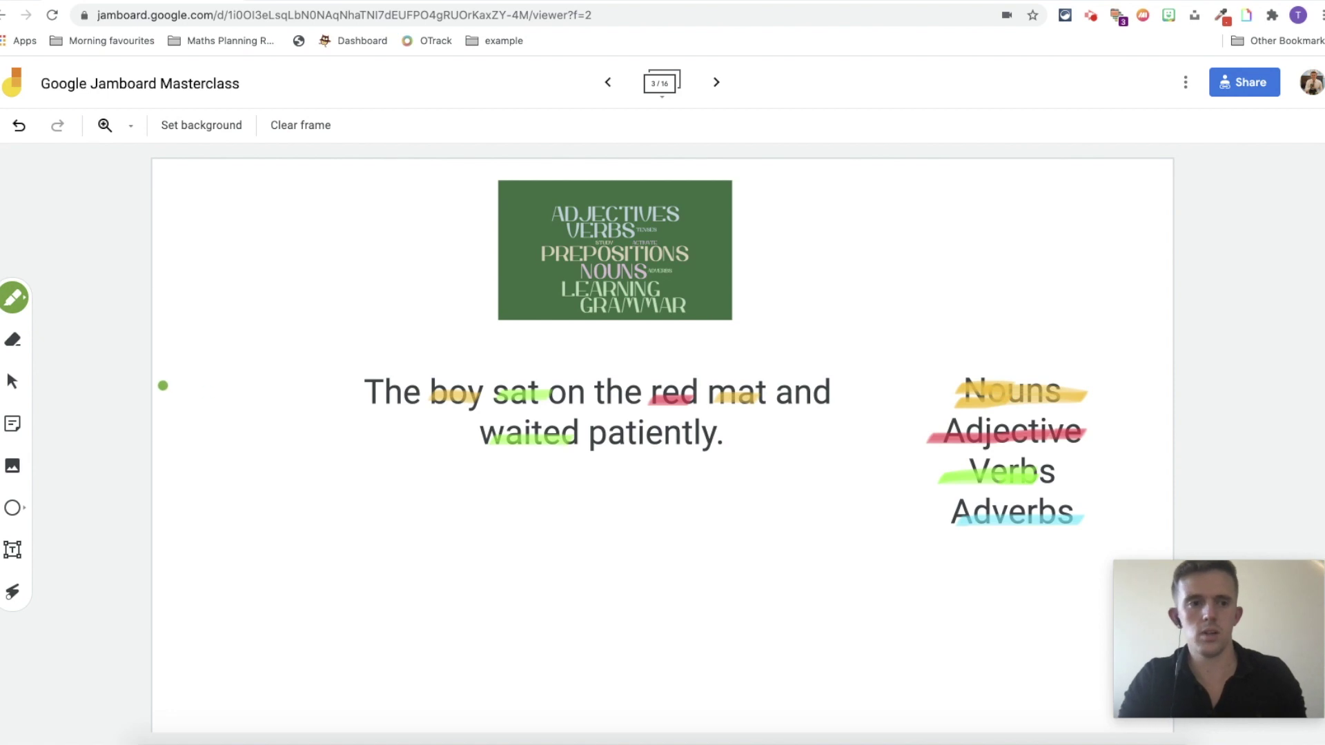
Mark 'patiently' in blue and move on to frame 4
{"action": "left_click", "coordinate": [15, 298]}
{"action": "left_click", "coordinate": [97, 336]}
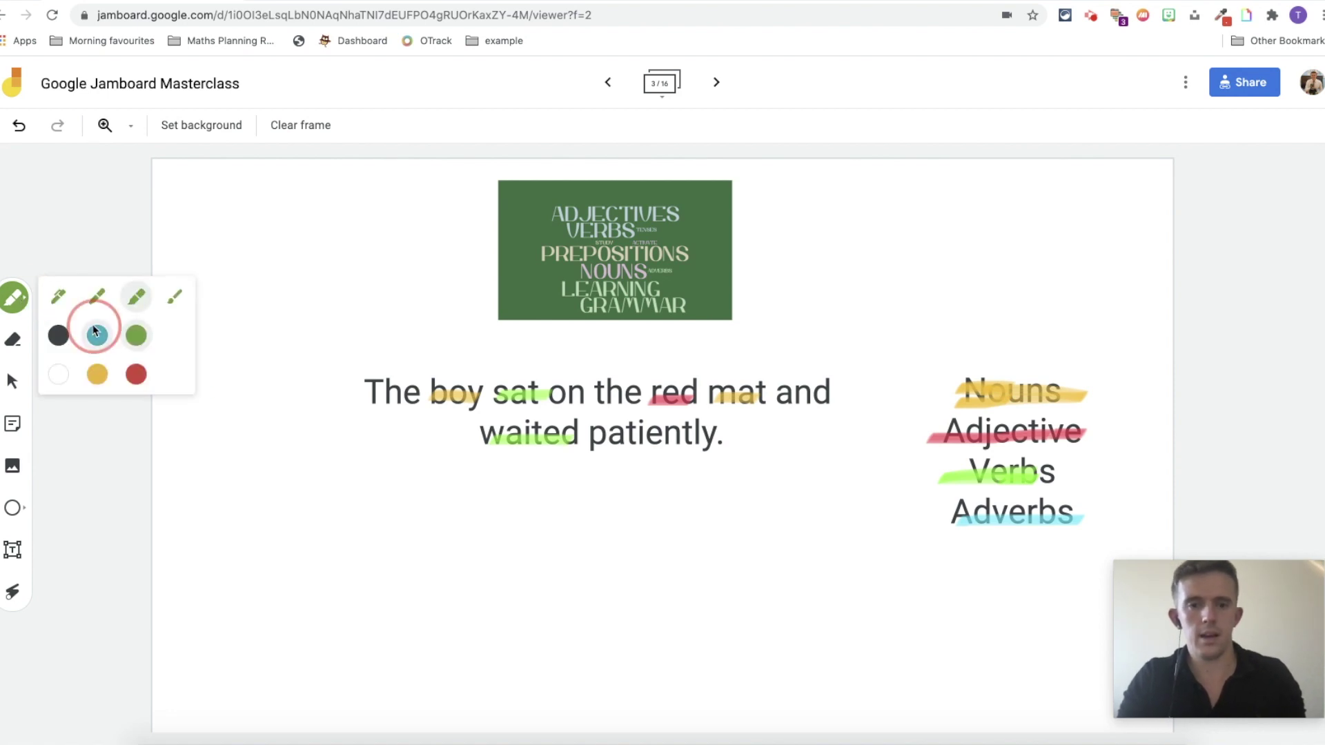
{"action": "left_click_drag", "start_coordinate": [590, 442], "coordinate": [721, 445]}
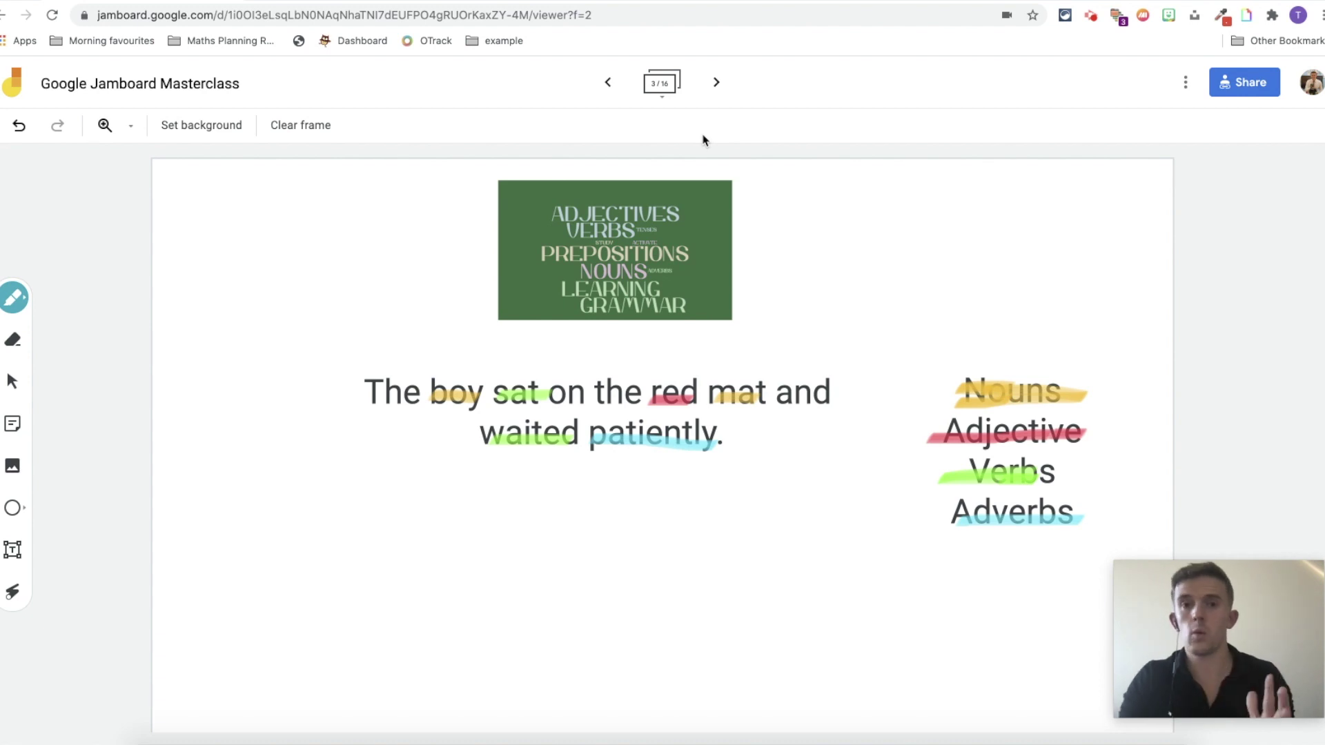
{"action": "left_click", "coordinate": [716, 82]}
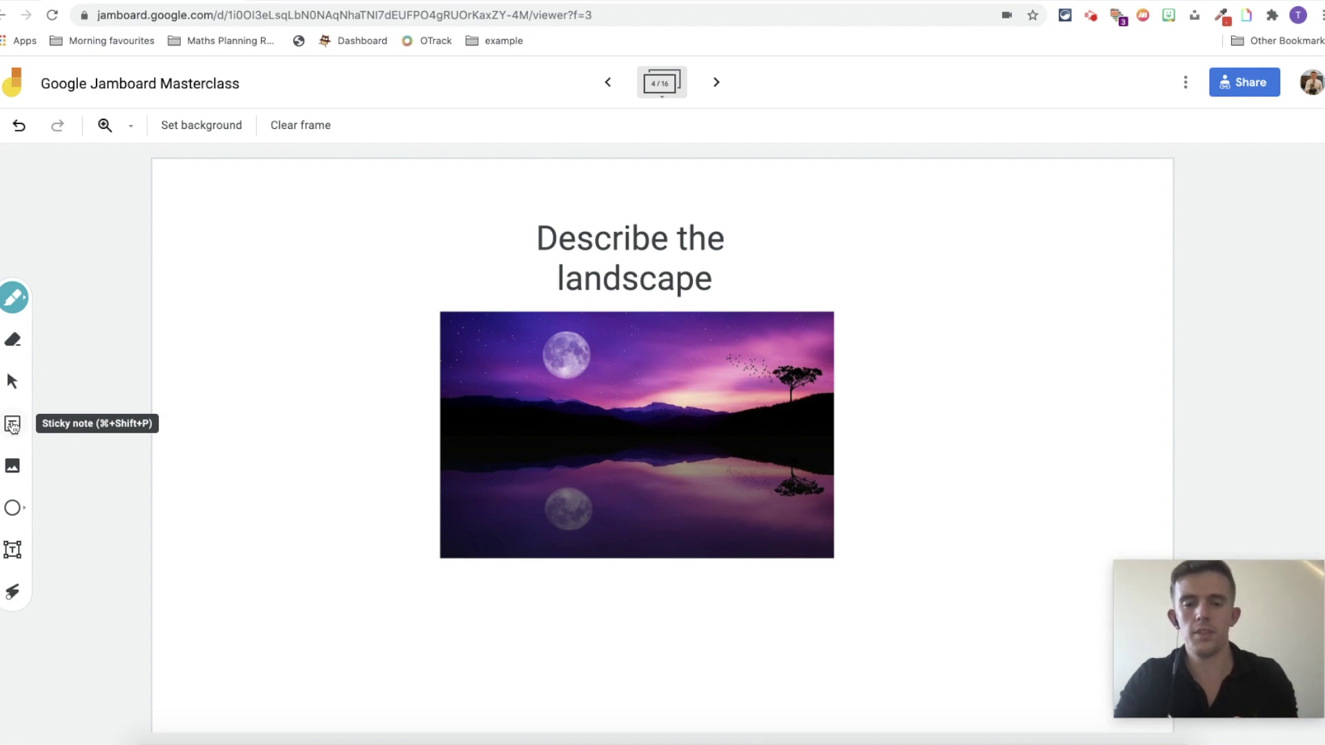
Add a 'mysterious' sticky note to the left of the landscape image
{"action": "left_click", "coordinate": [13, 425]}
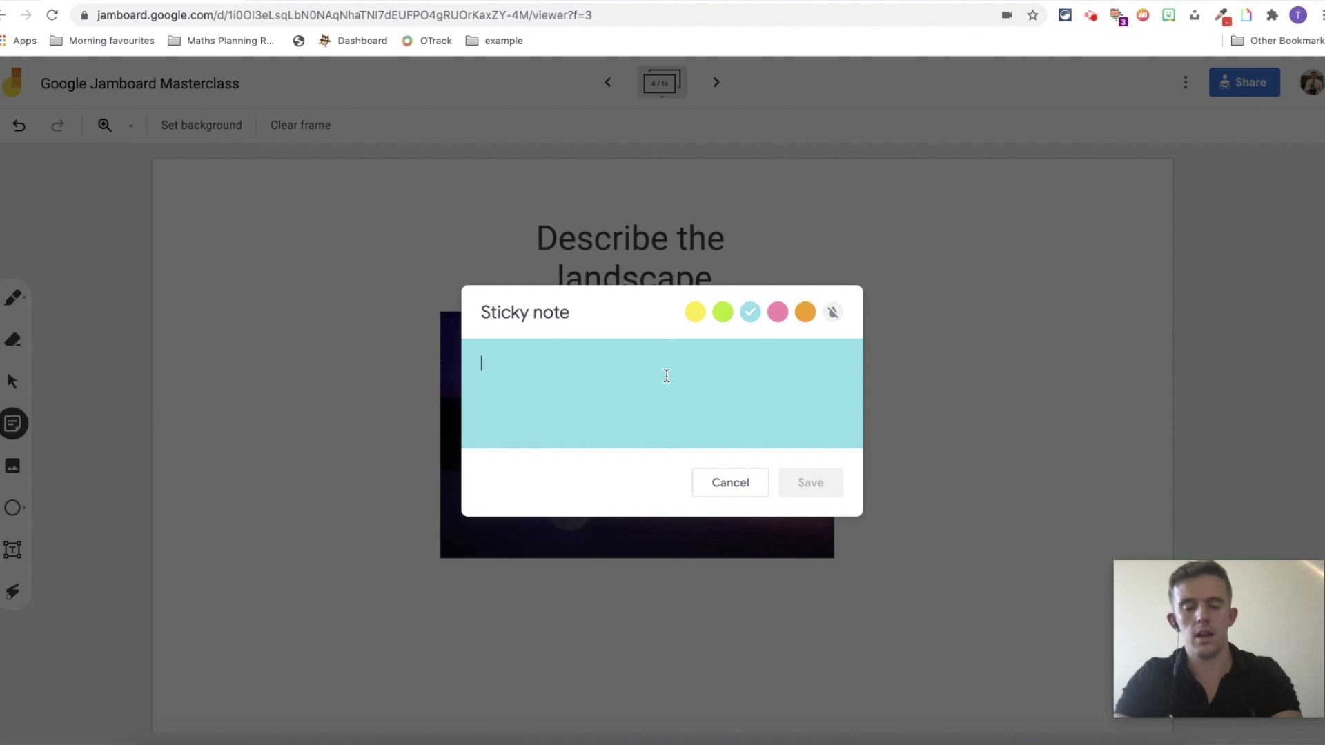
{"action": "type", "text": "mysterious"}
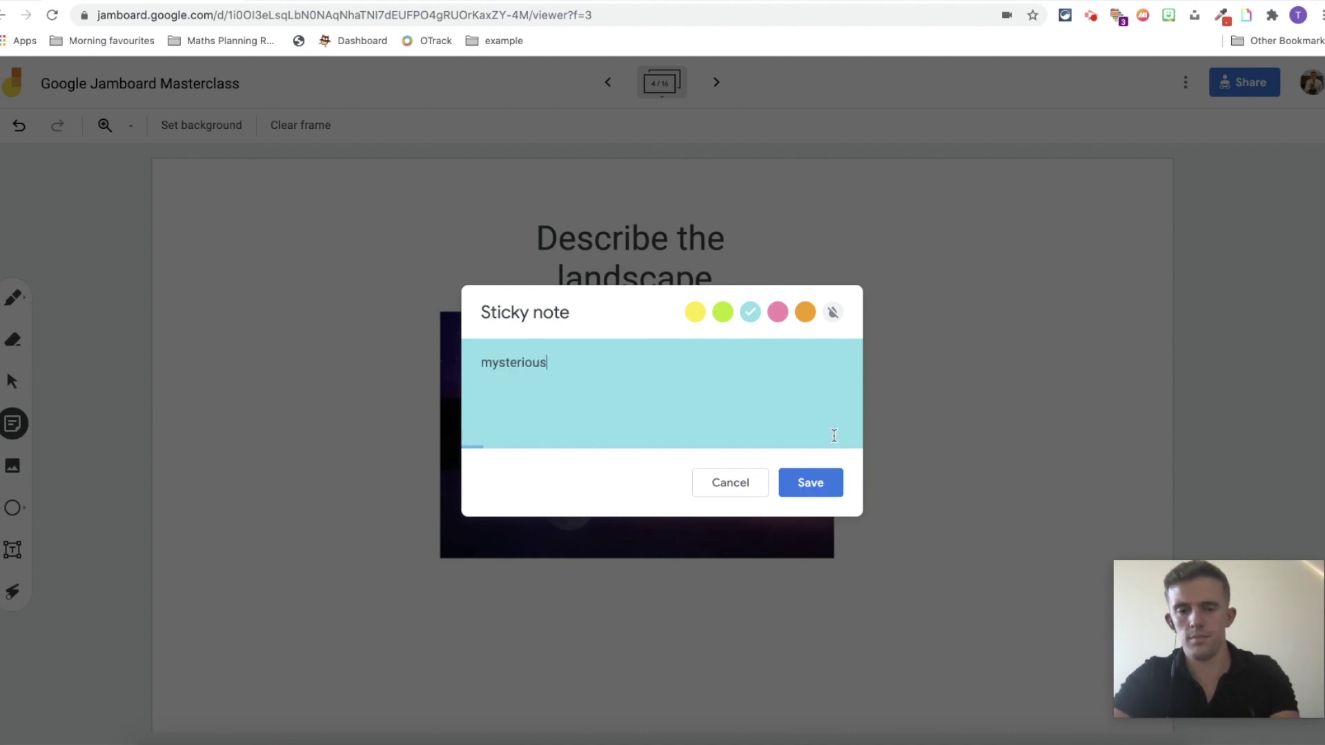
{"action": "left_click", "coordinate": [813, 483]}
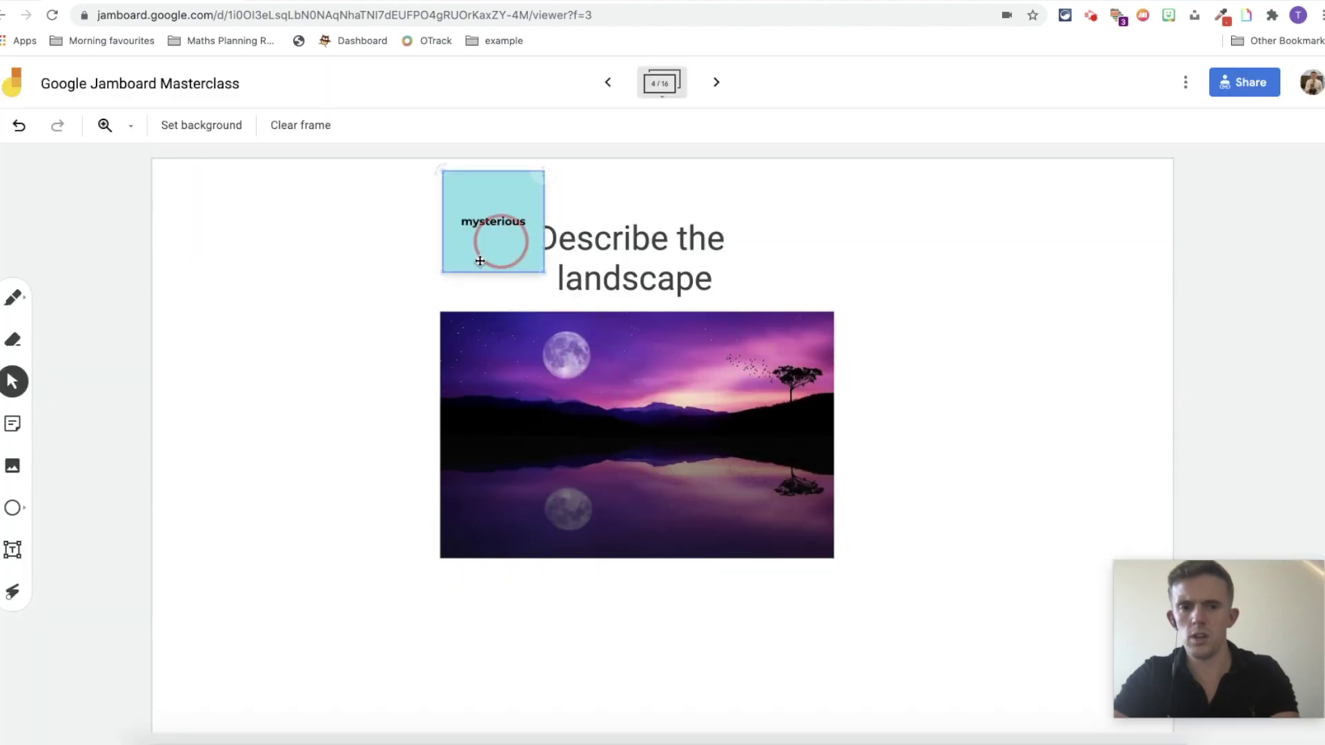
{"action": "left_click_drag", "start_coordinate": [498, 237], "coordinate": [362, 345]}
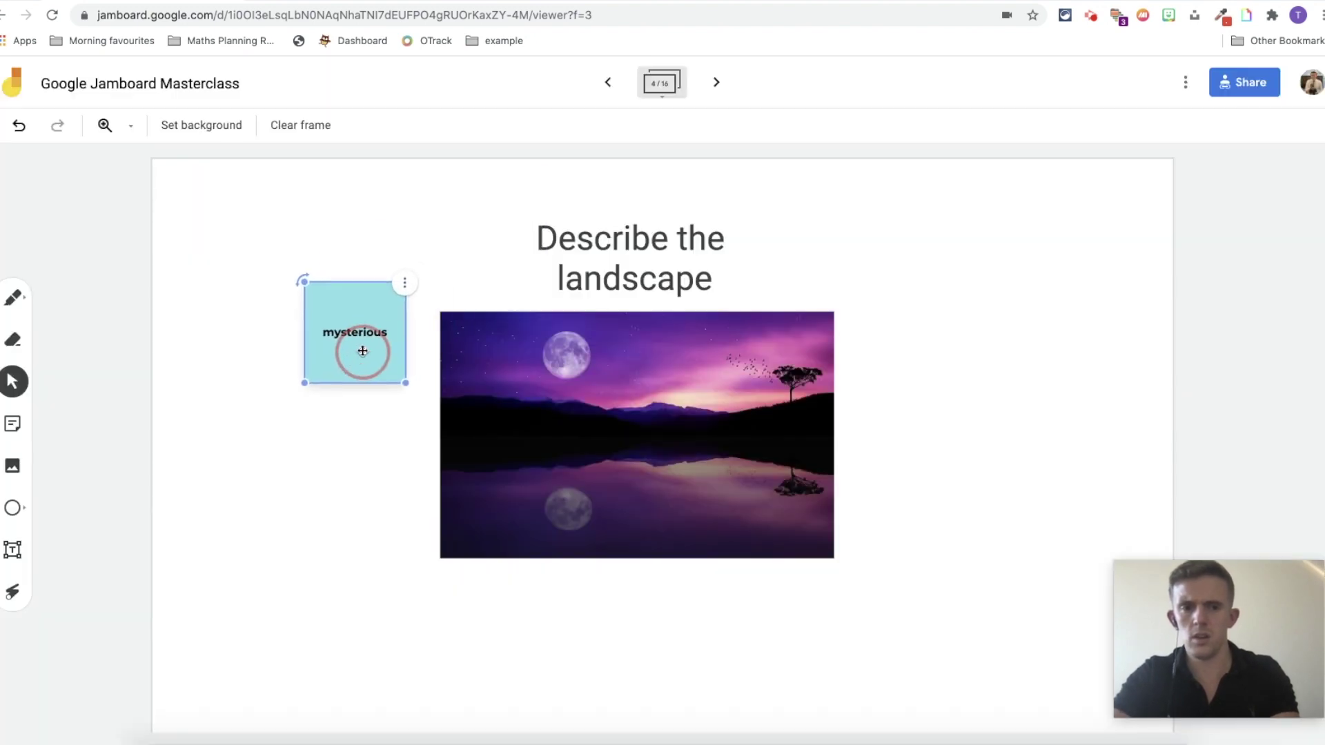
{"action": "left_click", "coordinate": [181, 398]}
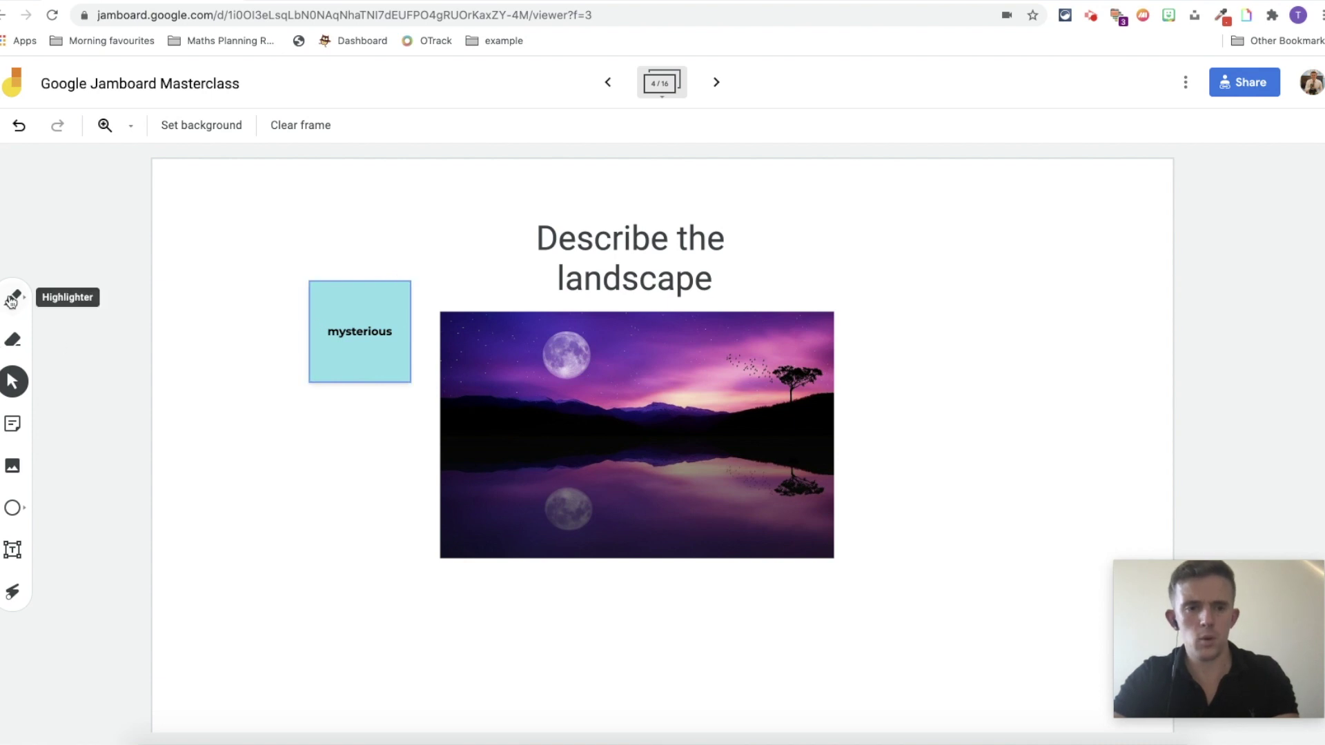
Draw a pen line connecting the 'mysterious' note to the image
{"action": "left_click", "coordinate": [13, 299]}
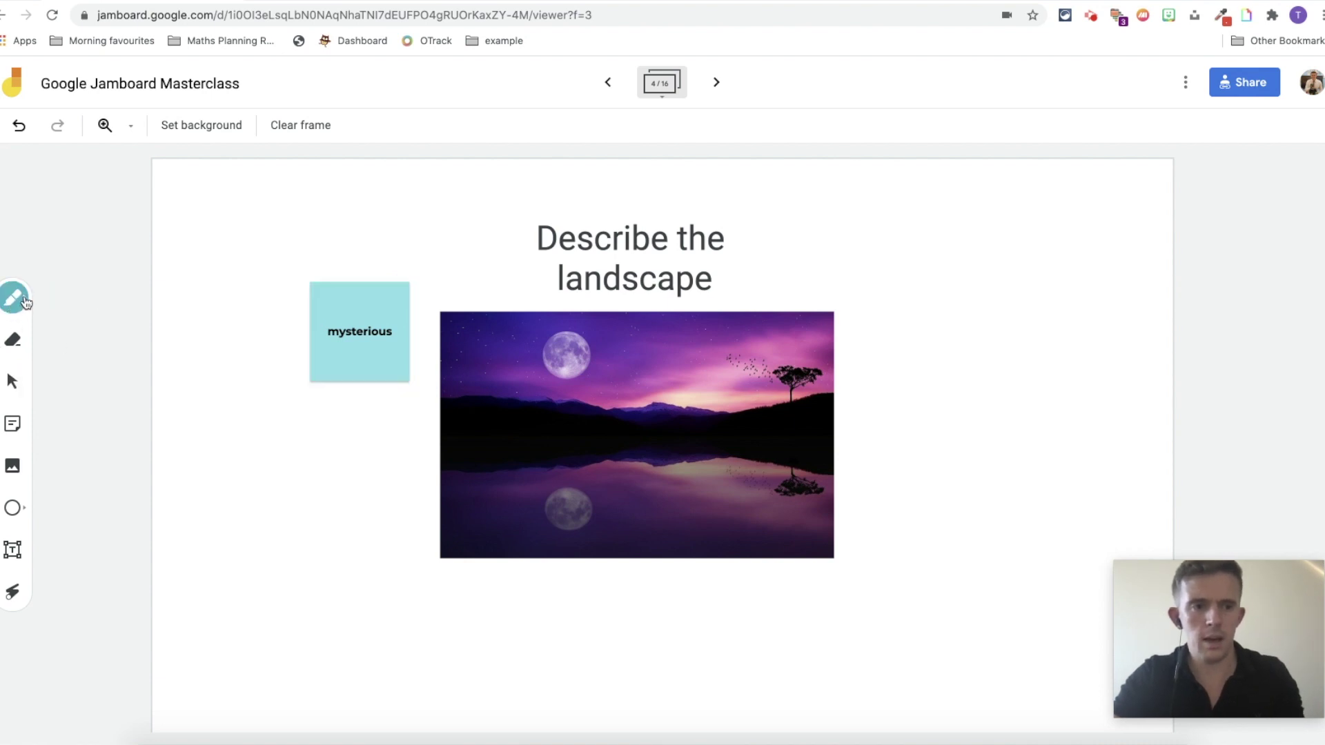
{"action": "left_click", "coordinate": [23, 300]}
{"action": "left_click", "coordinate": [57, 296]}
{"action": "left_click_drag", "start_coordinate": [372, 368], "coordinate": [448, 401]}
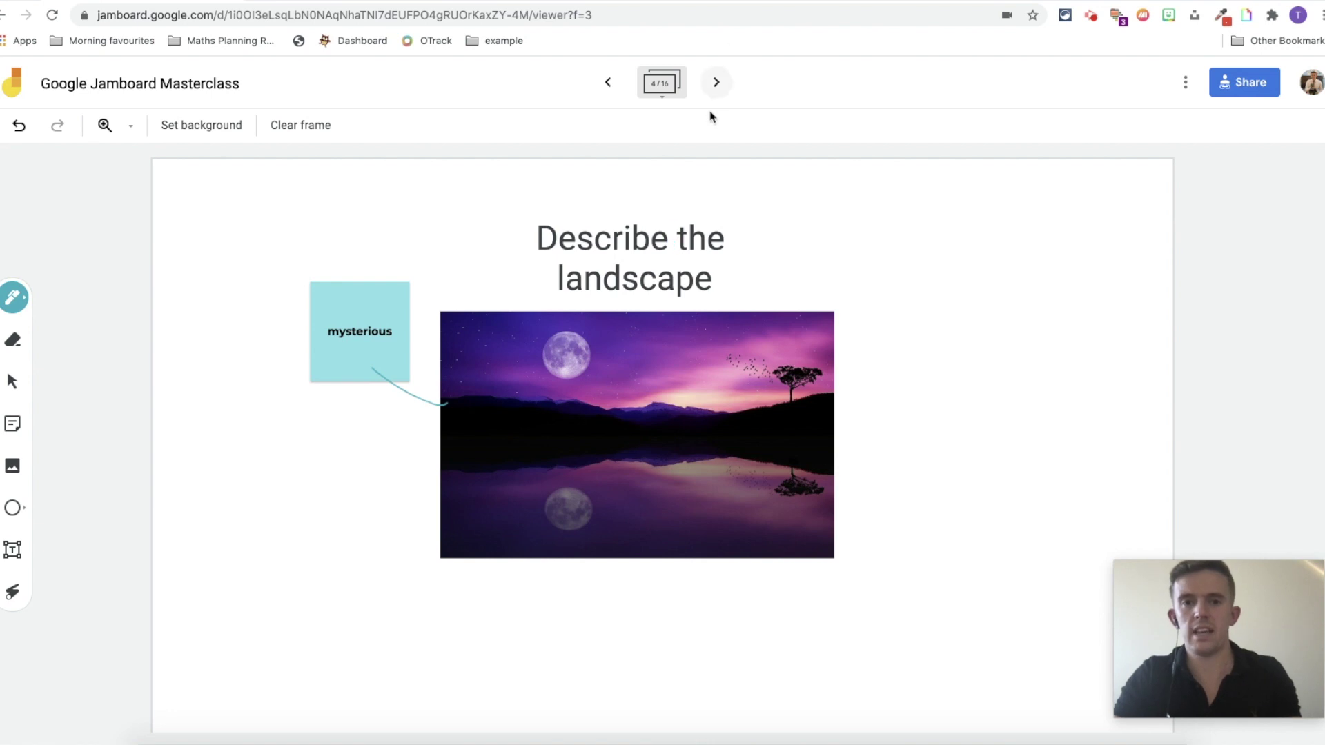
On the Map work frame, shrink the Capital city note and place it on London
{"action": "left_click", "coordinate": [716, 84]}
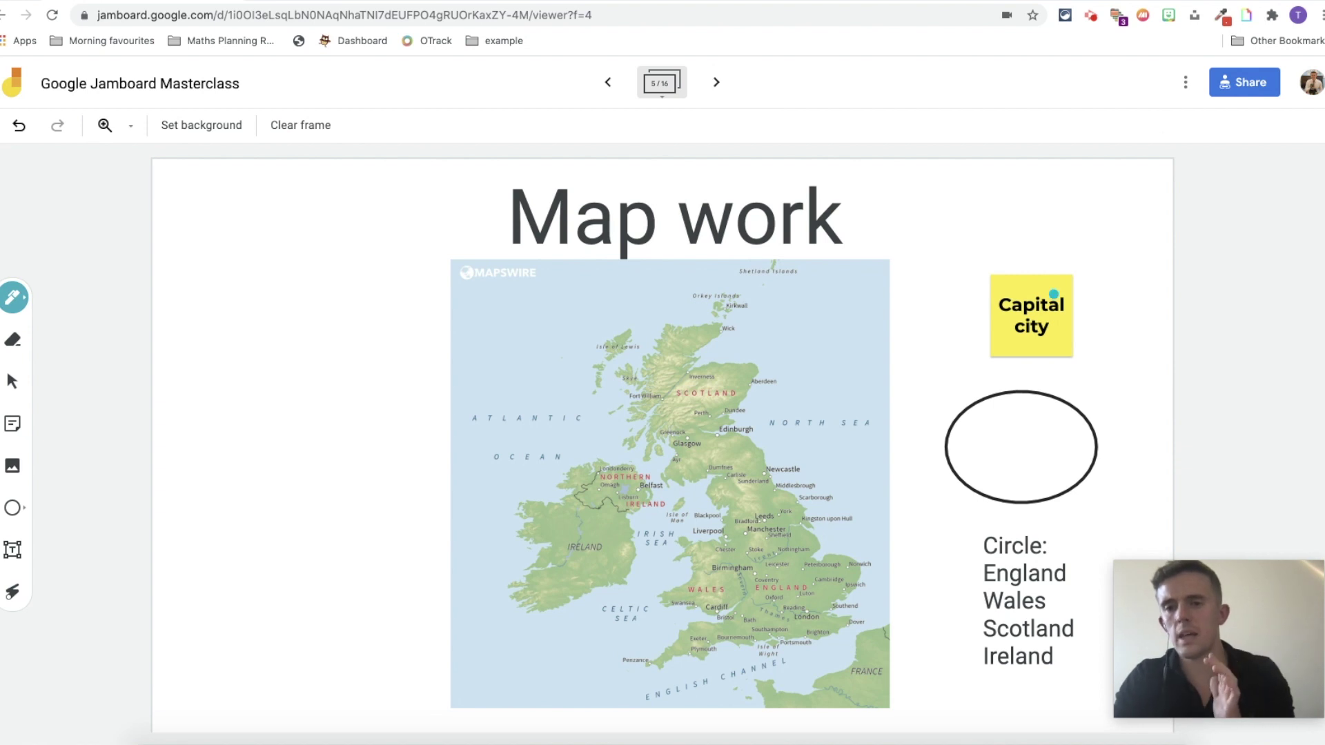
{"action": "left_click", "coordinate": [13, 381]}
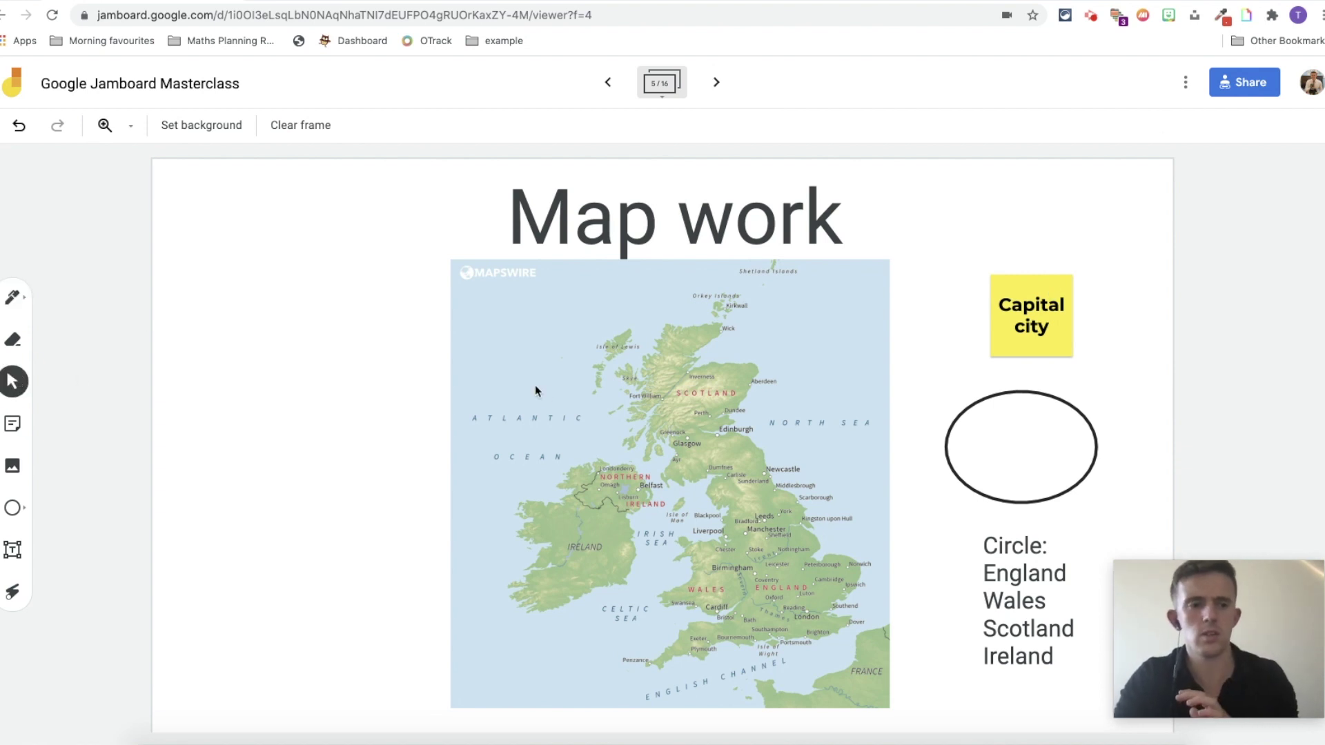
{"action": "left_click_drag", "start_coordinate": [1059, 326], "coordinate": [819, 589]}
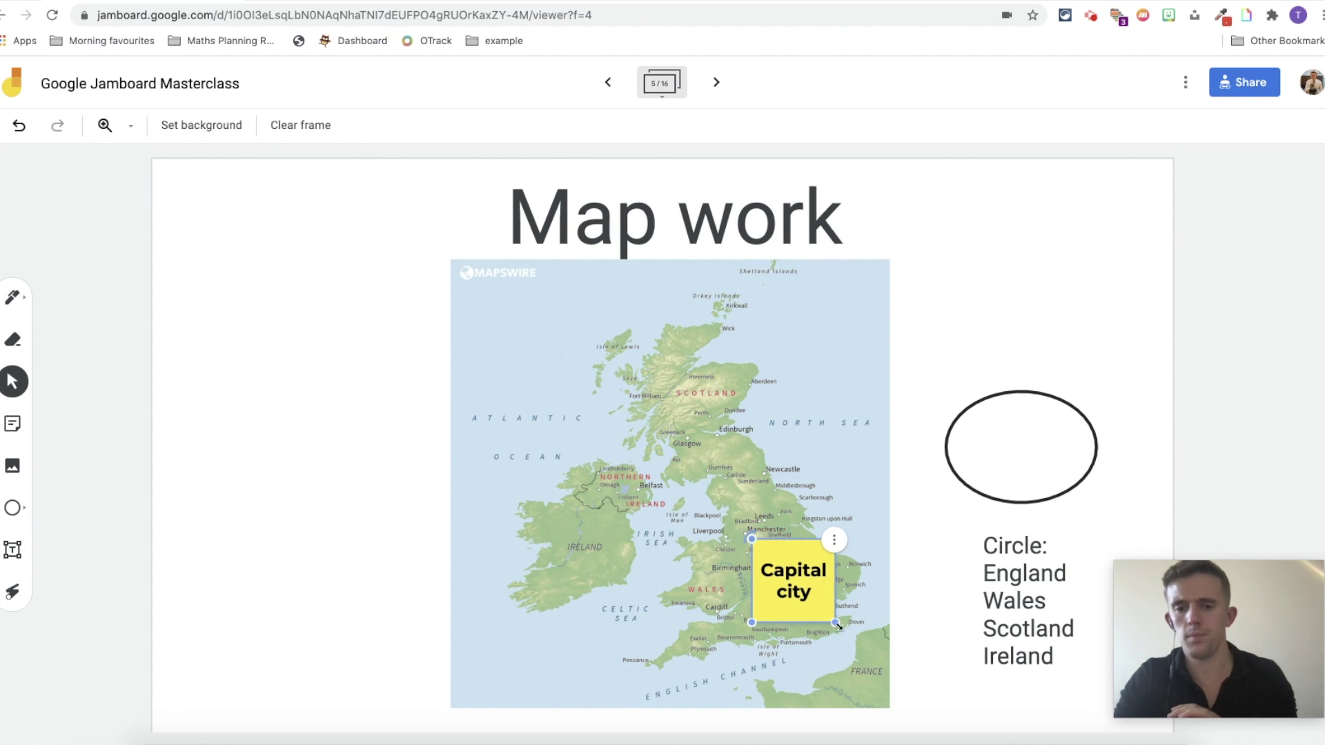
{"action": "left_click_drag", "start_coordinate": [837, 625], "coordinate": [802, 623]}
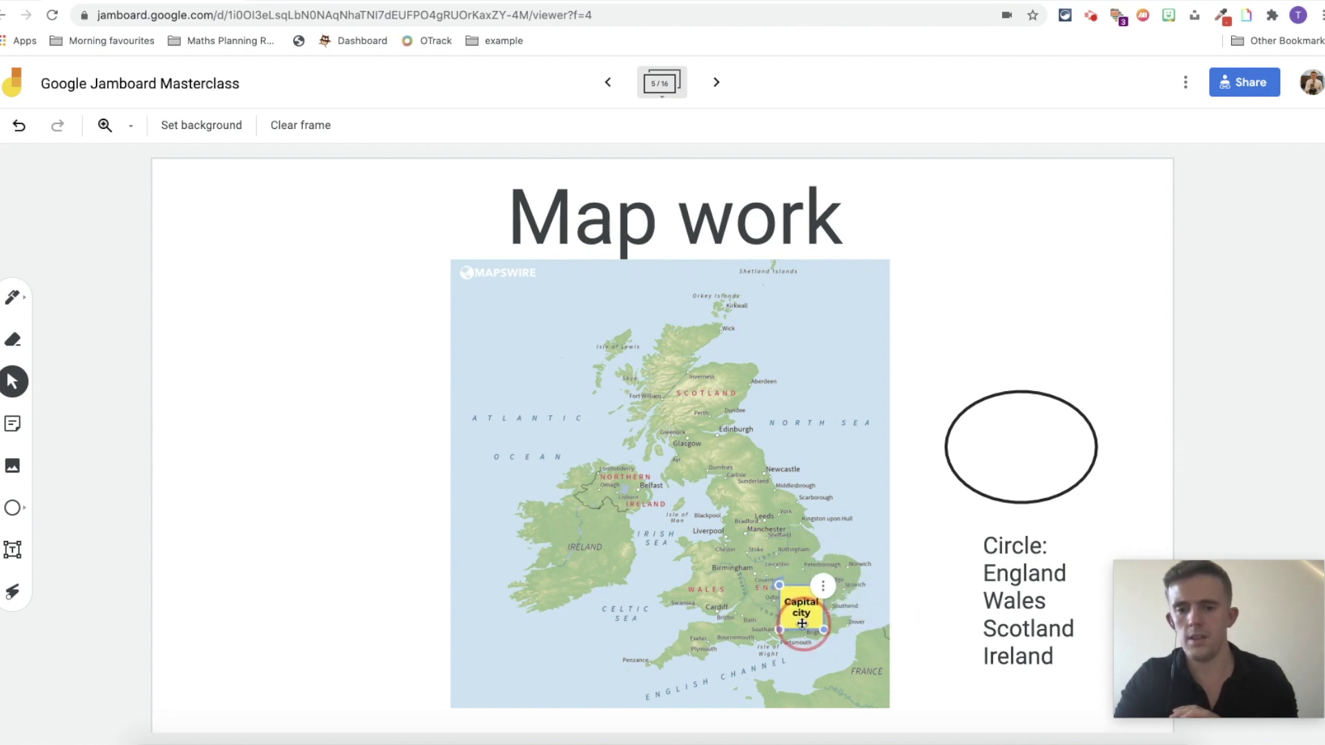
Turn the ellipse into a transparent-fill circle surrounding England
{"action": "left_click", "coordinate": [1019, 439]}
{"action": "left_click", "coordinate": [1055, 419]}
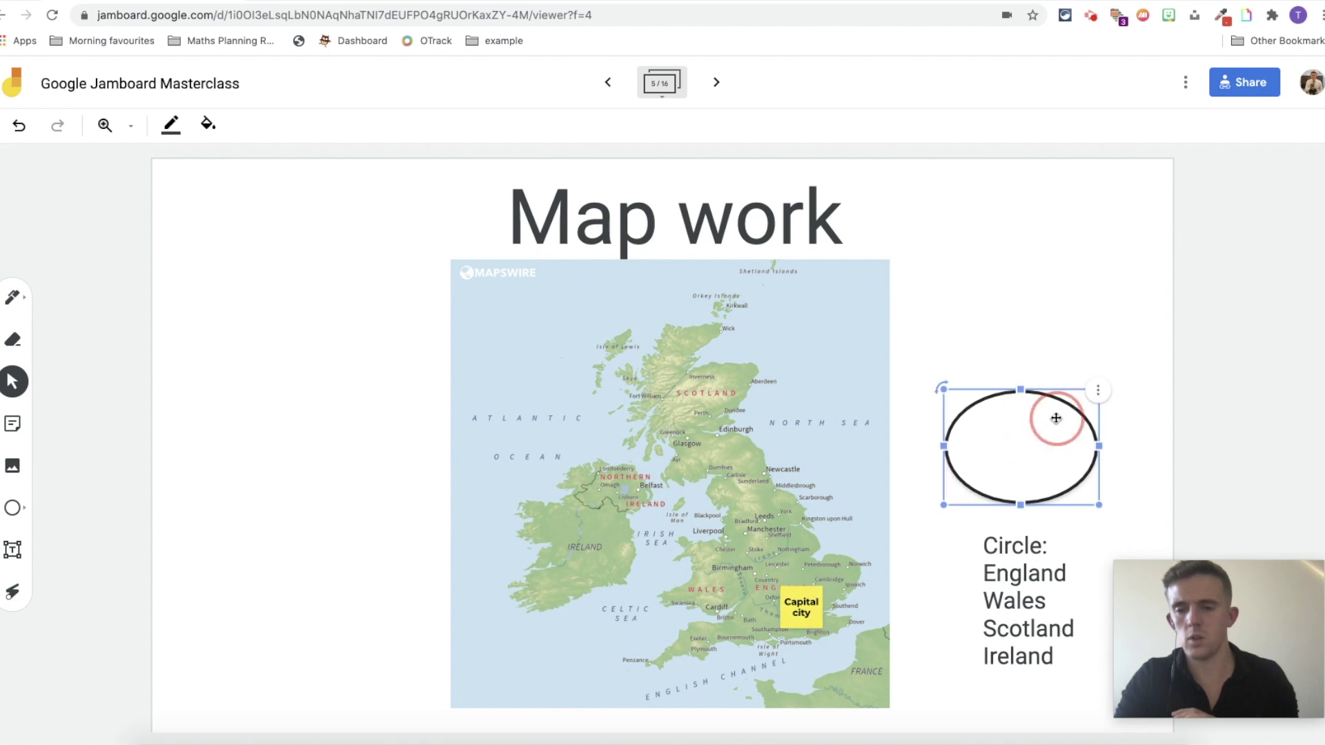
{"action": "left_click_drag", "start_coordinate": [1056, 419], "coordinate": [798, 543]}
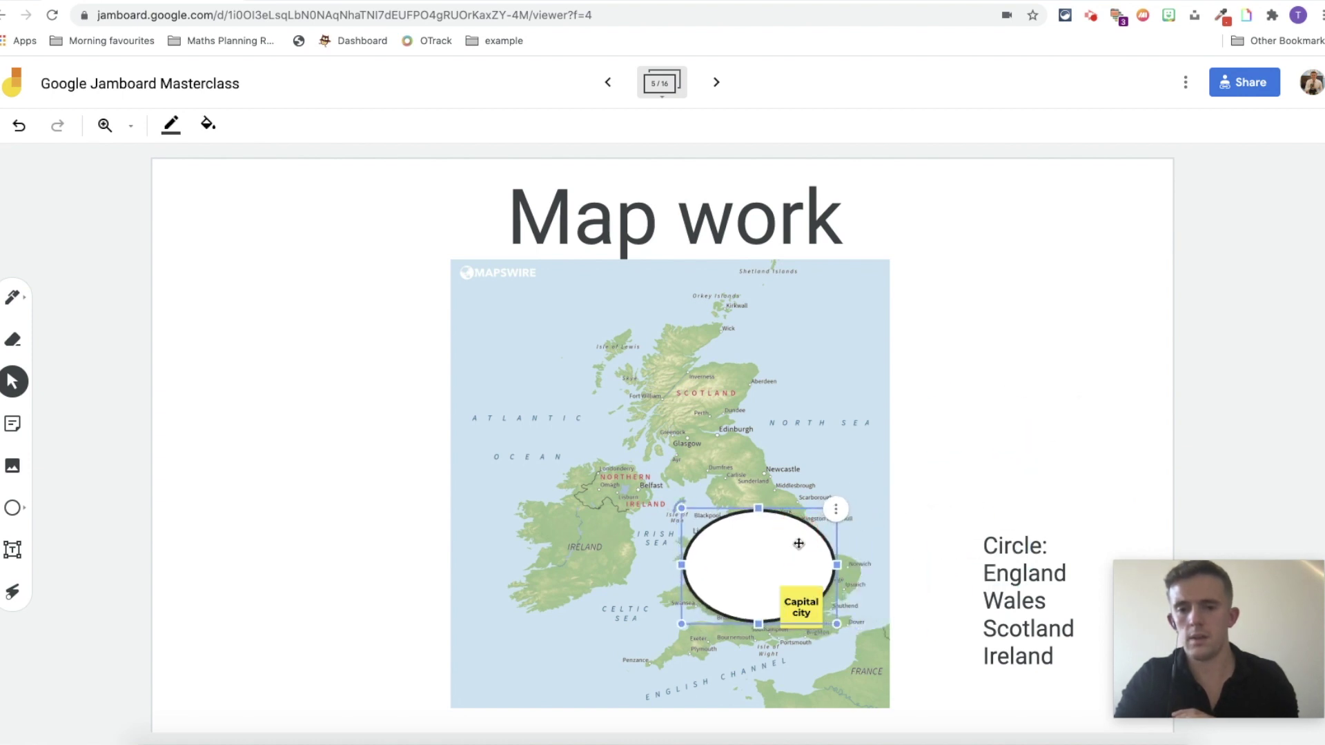
{"action": "left_click", "coordinate": [207, 125]}
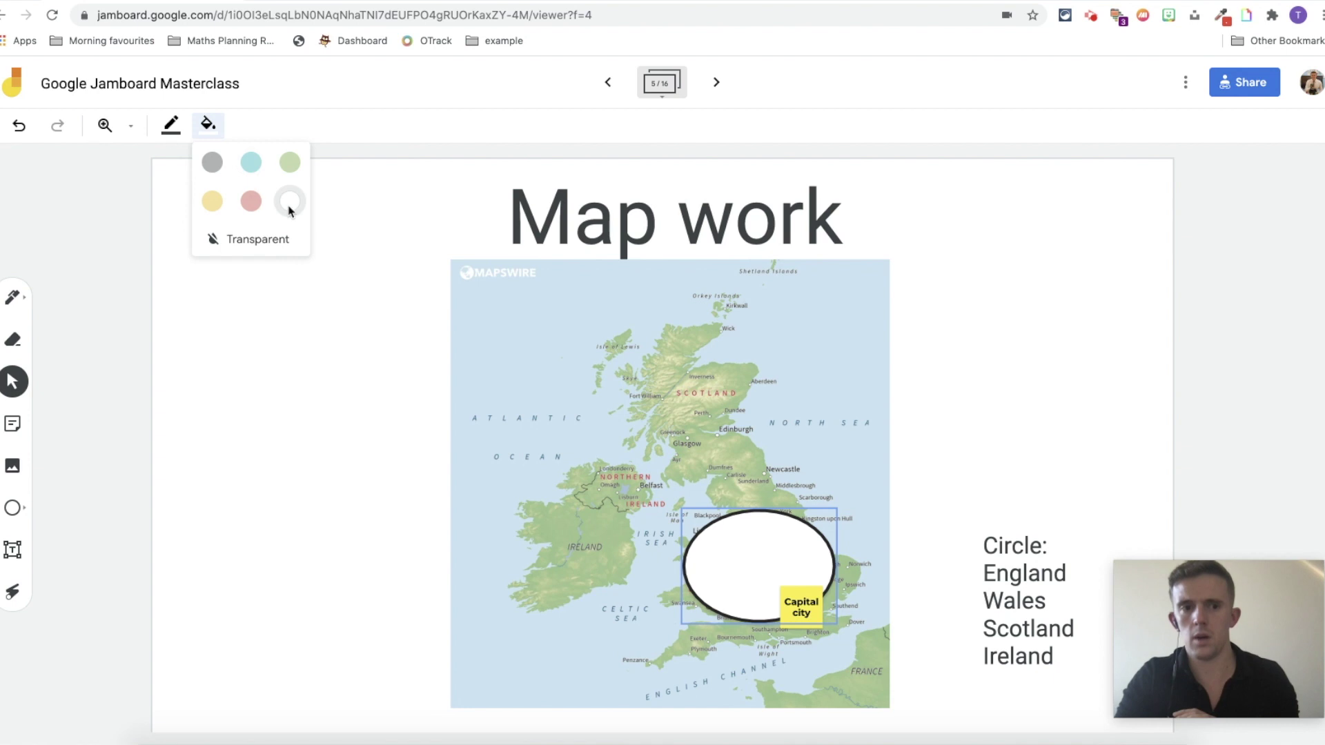
{"action": "left_click", "coordinate": [249, 240]}
{"action": "left_click", "coordinate": [825, 553]}
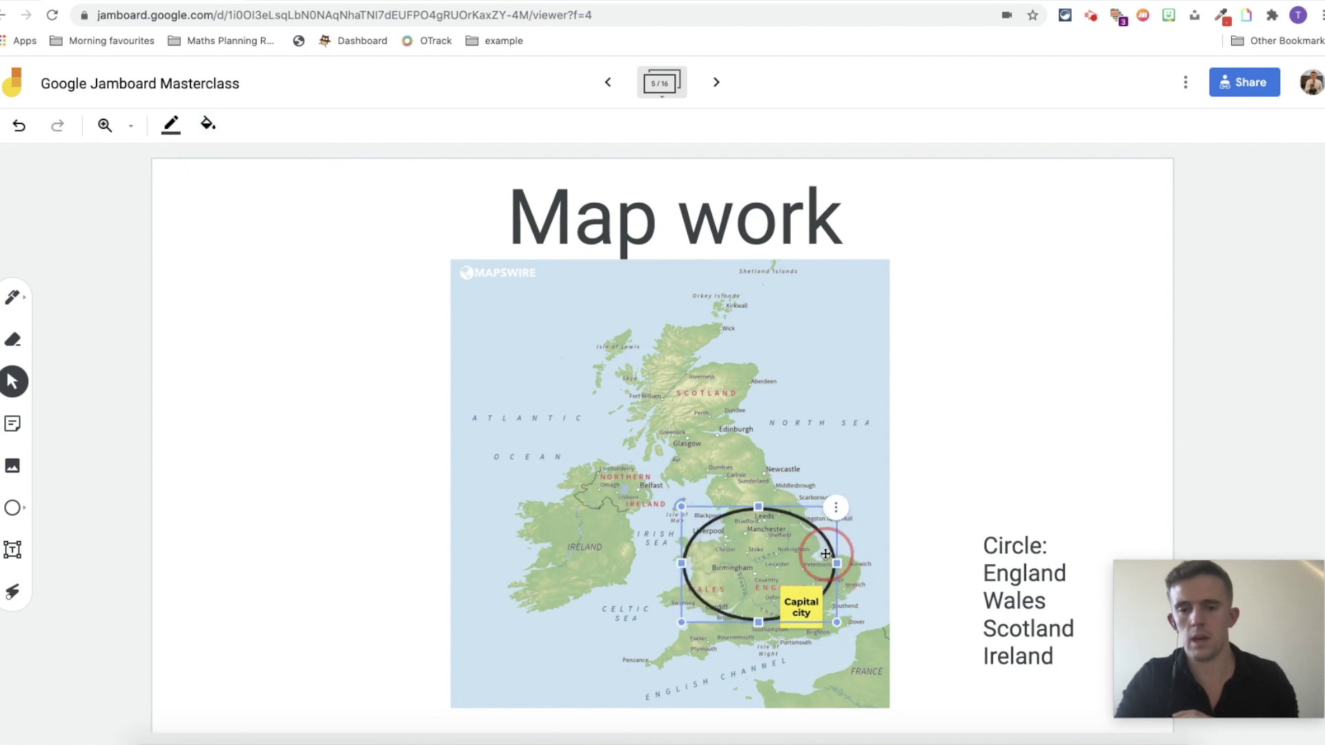
{"action": "left_click_drag", "start_coordinate": [837, 622], "coordinate": [876, 651]}
{"action": "left_click_drag", "start_coordinate": [781, 514], "coordinate": [761, 445]}
{"action": "left_click_drag", "start_coordinate": [750, 547], "coordinate": [785, 566]}
{"action": "left_click", "coordinate": [274, 477]}
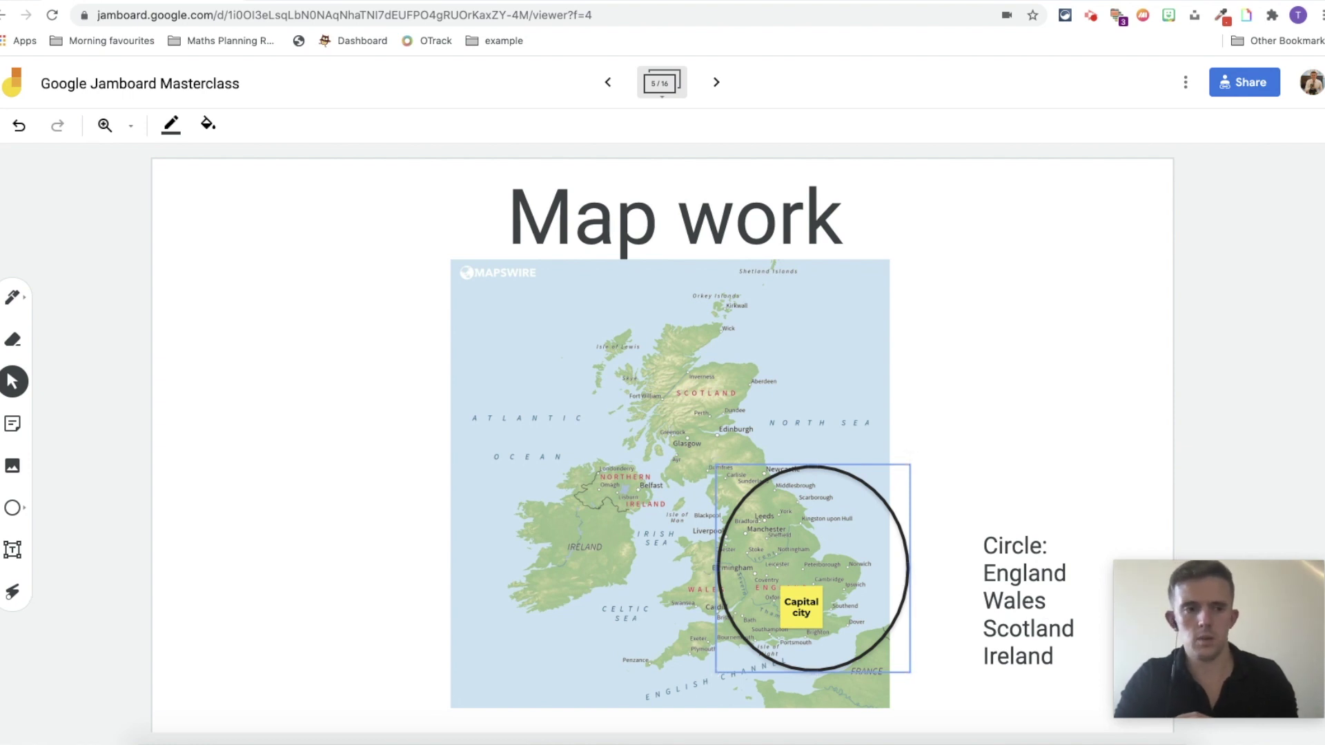
Draw black lines from the England and Scotland labels and loop Wales, then go to Votes
{"action": "left_click", "coordinate": [13, 298]}
{"action": "left_click", "coordinate": [59, 336]}
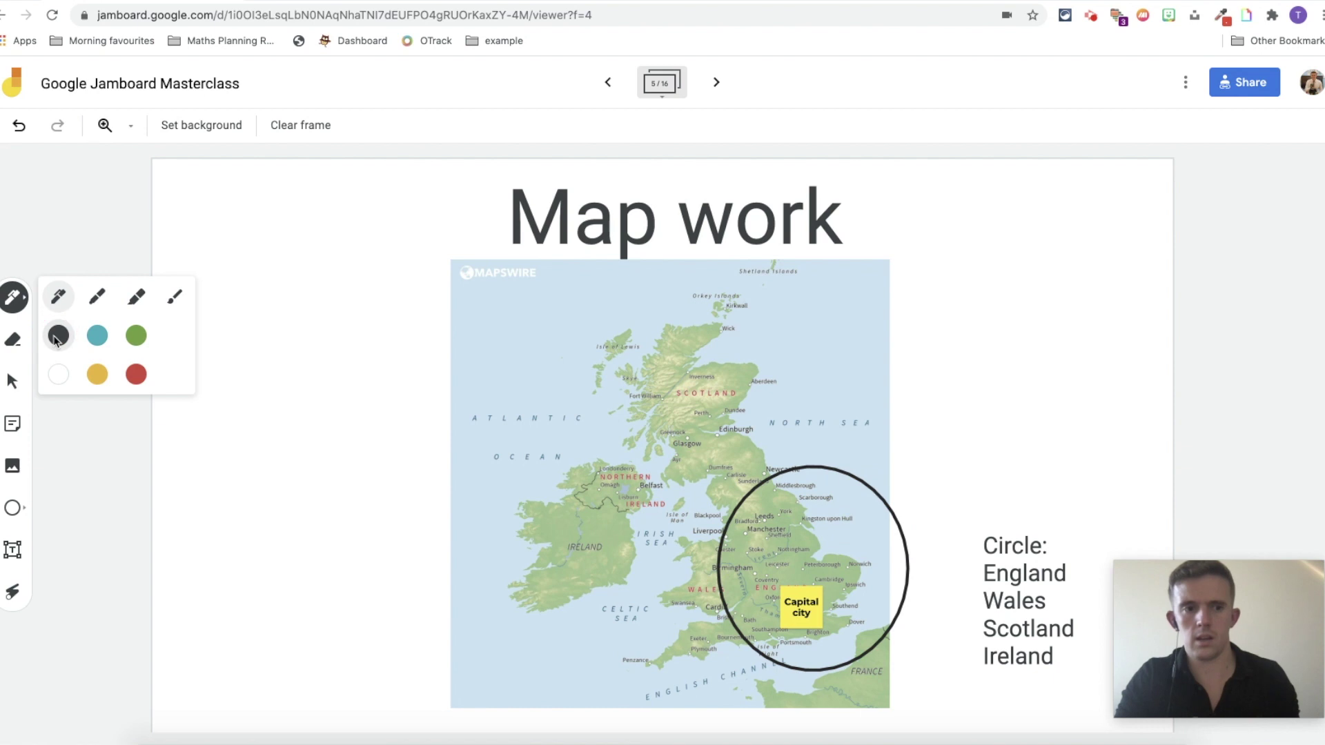
{"action": "left_click_drag", "start_coordinate": [980, 574], "coordinate": [916, 557]}
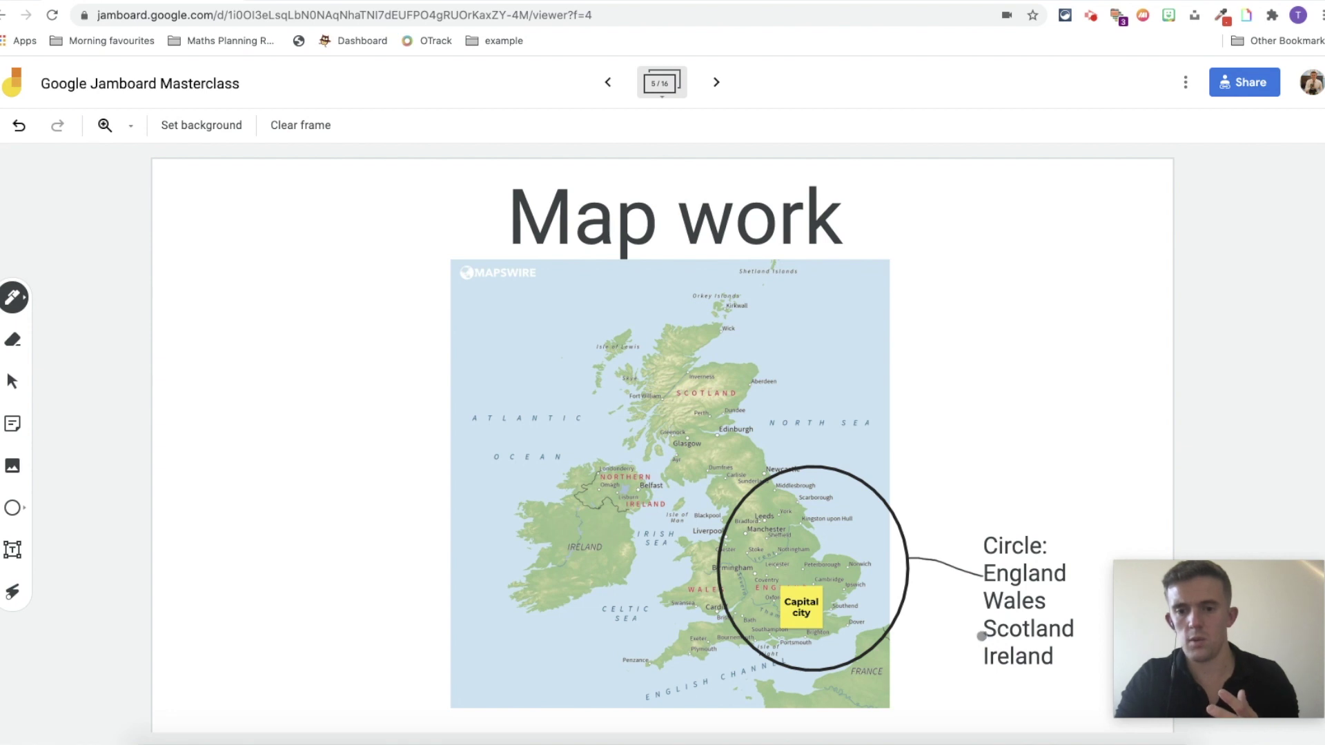
{"action": "mouse_move", "coordinate": [981, 636]}
{"action": "left_mouse_down"}
{"action": "mouse_move", "coordinate": [801, 447]}
{"action": "mouse_move", "coordinate": [689, 508]}
{"action": "mouse_move", "coordinate": [629, 435]}
{"action": "mouse_move", "coordinate": [627, 342]}
{"action": "mouse_move", "coordinate": [742, 329]}
{"action": "mouse_move", "coordinate": [789, 452]}
{"action": "left_mouse_up"}
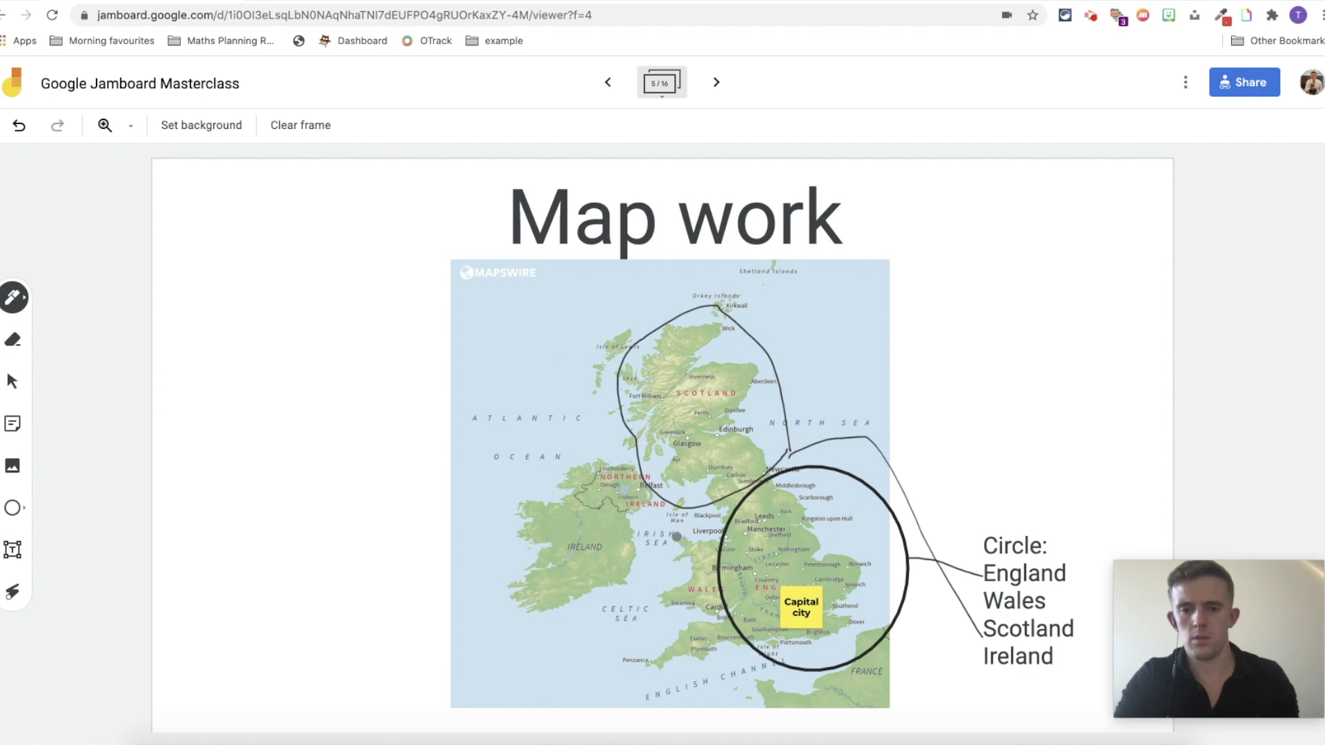
{"action": "mouse_move", "coordinate": [677, 536]}
{"action": "left_mouse_down"}
{"action": "mouse_move", "coordinate": [721, 562]}
{"action": "mouse_move", "coordinate": [729, 629]}
{"action": "mouse_move", "coordinate": [661, 591]}
{"action": "mouse_move", "coordinate": [679, 545]}
{"action": "mouse_move", "coordinate": [572, 498]}
{"action": "mouse_move", "coordinate": [517, 546]}
{"action": "mouse_move", "coordinate": [535, 601]}
{"action": "mouse_move", "coordinate": [598, 607]}
{"action": "mouse_move", "coordinate": [642, 566]}
{"action": "mouse_move", "coordinate": [636, 520]}
{"action": "left_mouse_up"}
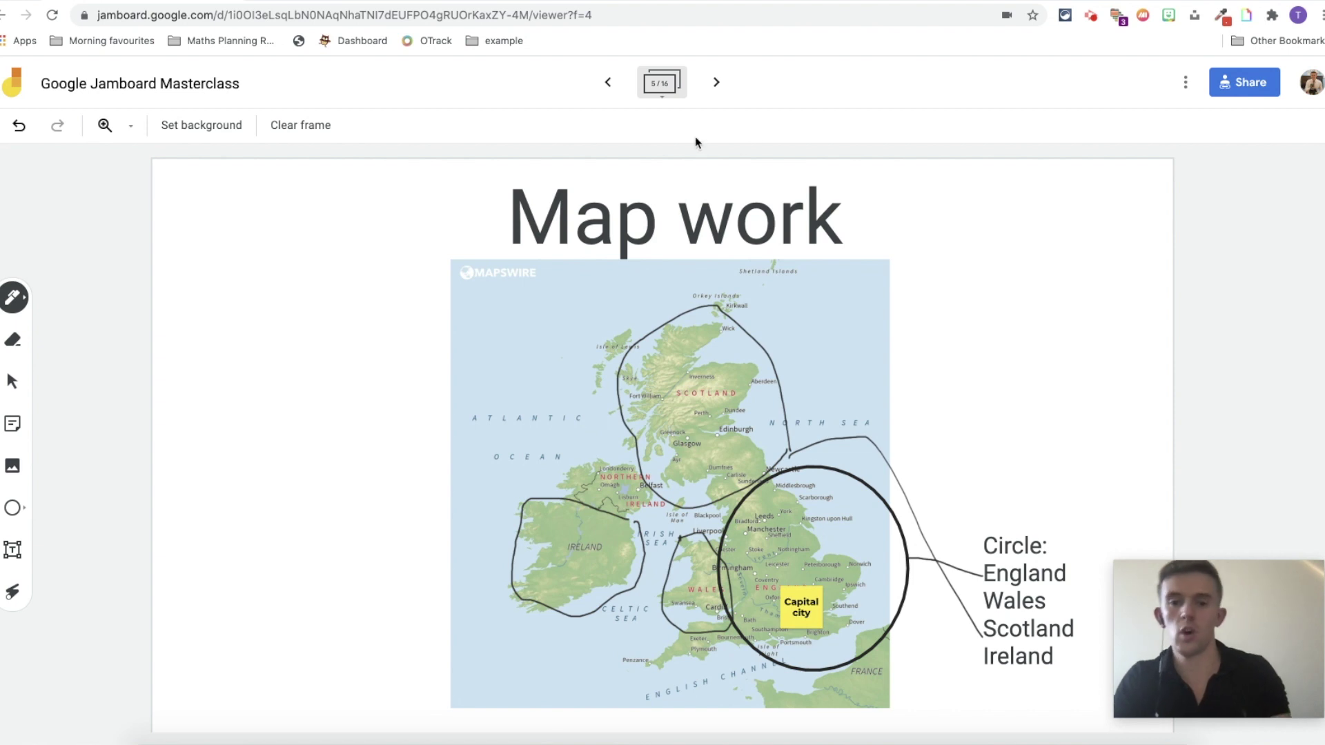
{"action": "left_click", "coordinate": [716, 82]}
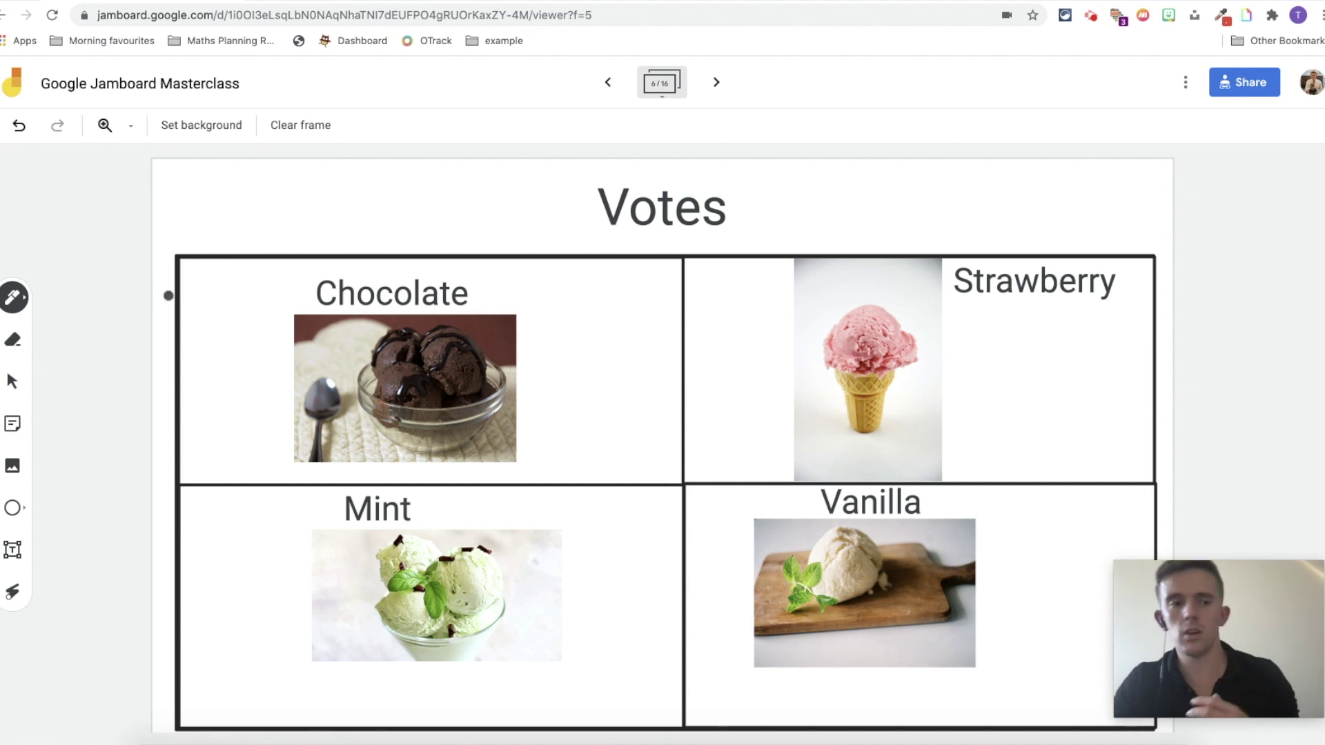
Add a sticky note with the voter's capitalised name to the Strawberry cell, then advance
{"action": "left_click", "coordinate": [13, 424]}
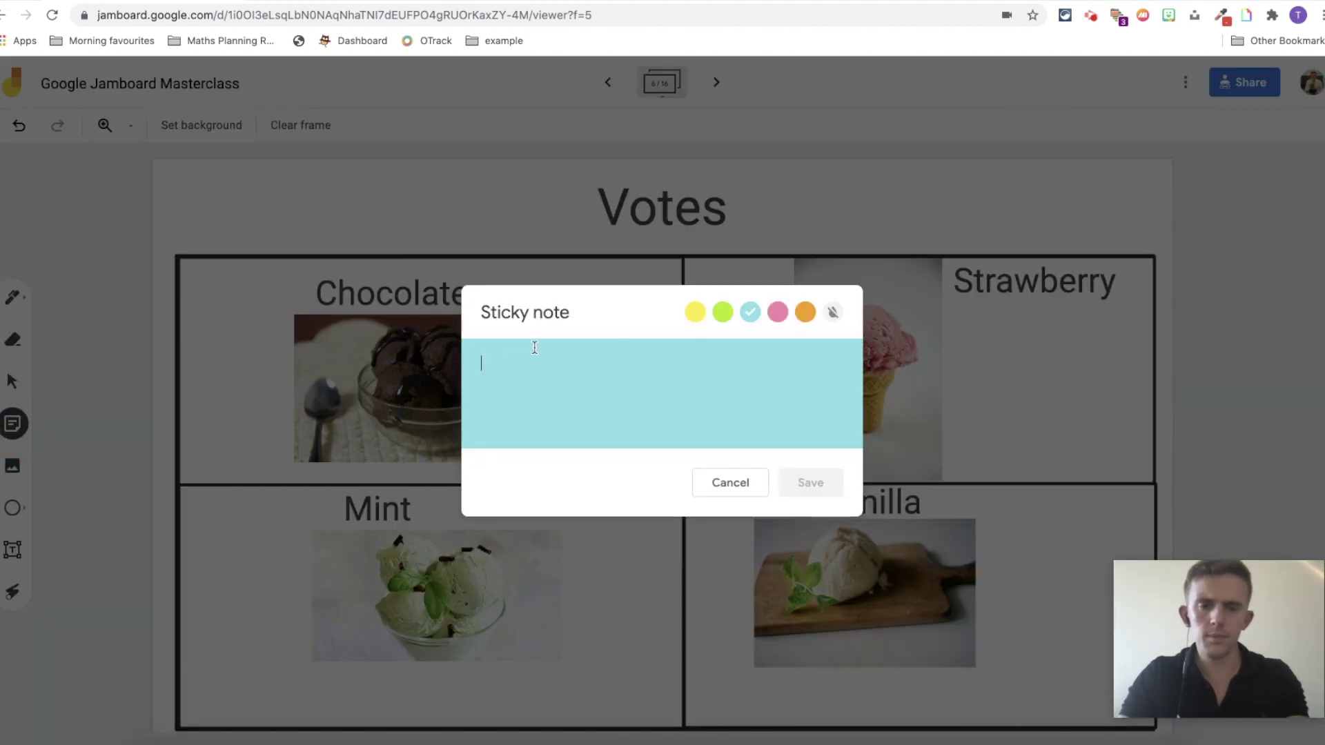
{"action": "type", "text": "thomas"}
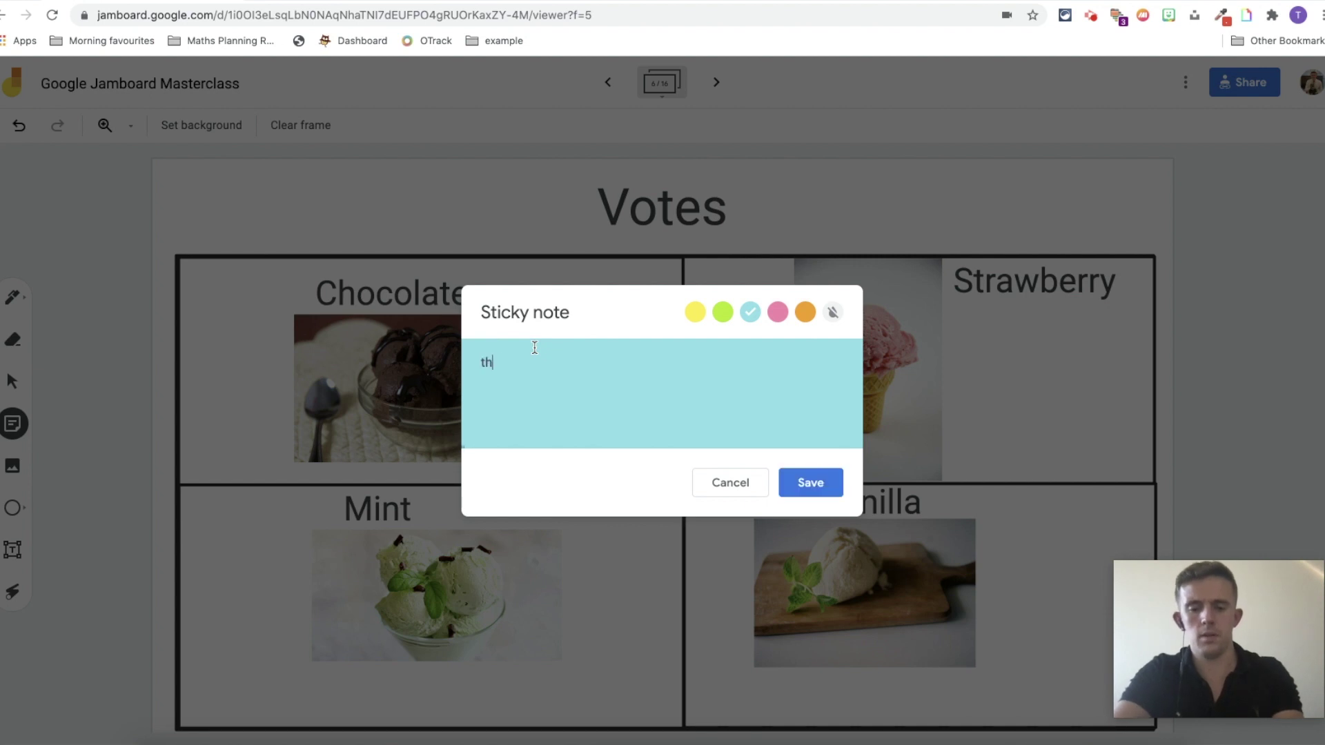
{"action": "left_click", "coordinate": [486, 363]}
{"action": "key", "text": "BackSpace"}
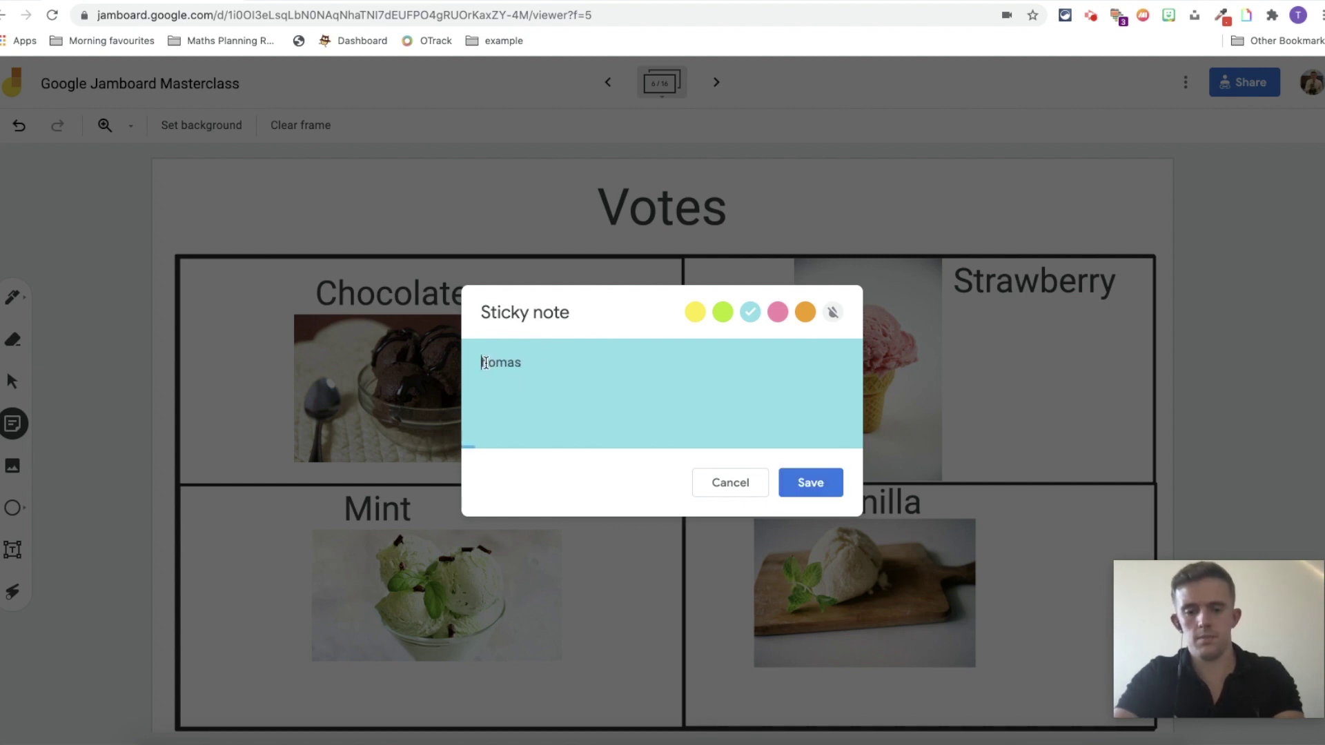
{"action": "type", "text": "T"}
{"action": "left_click", "coordinate": [811, 483]}
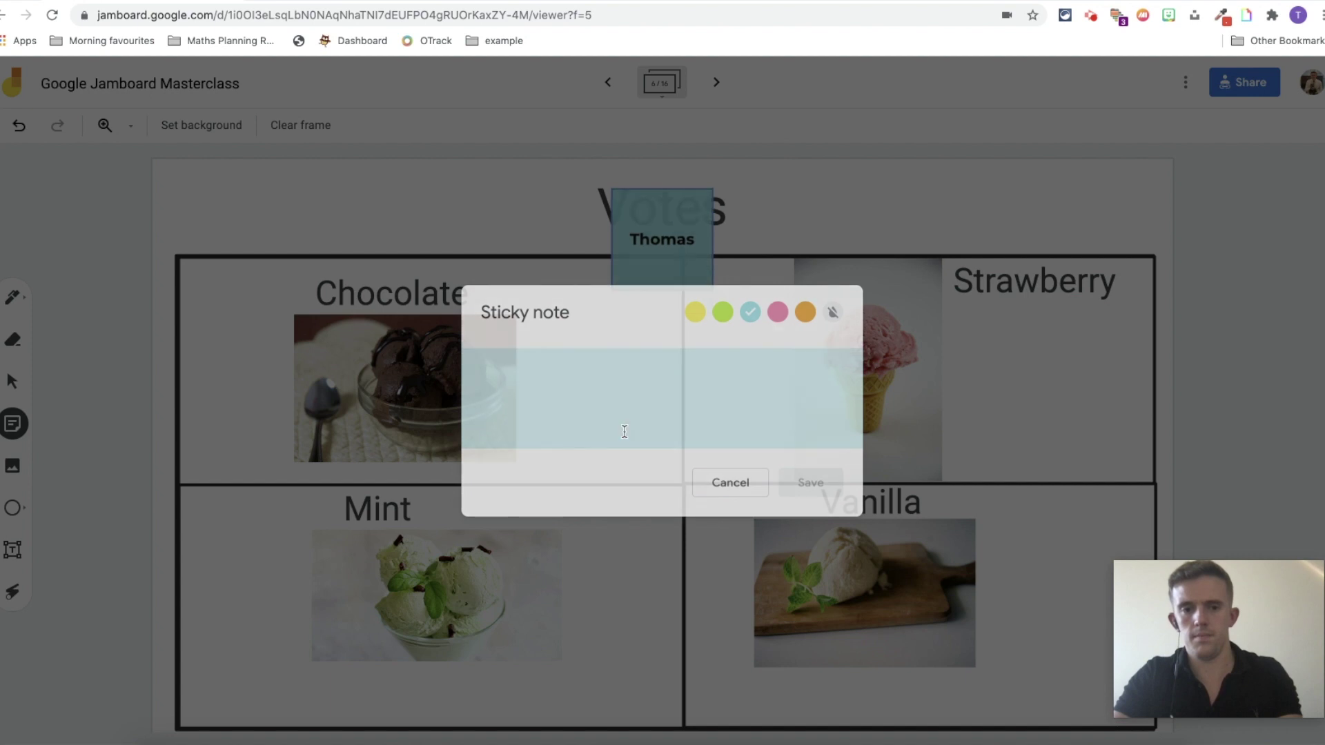
{"action": "left_click", "coordinate": [686, 231]}
{"action": "left_click_drag", "start_coordinate": [681, 256], "coordinate": [984, 338]}
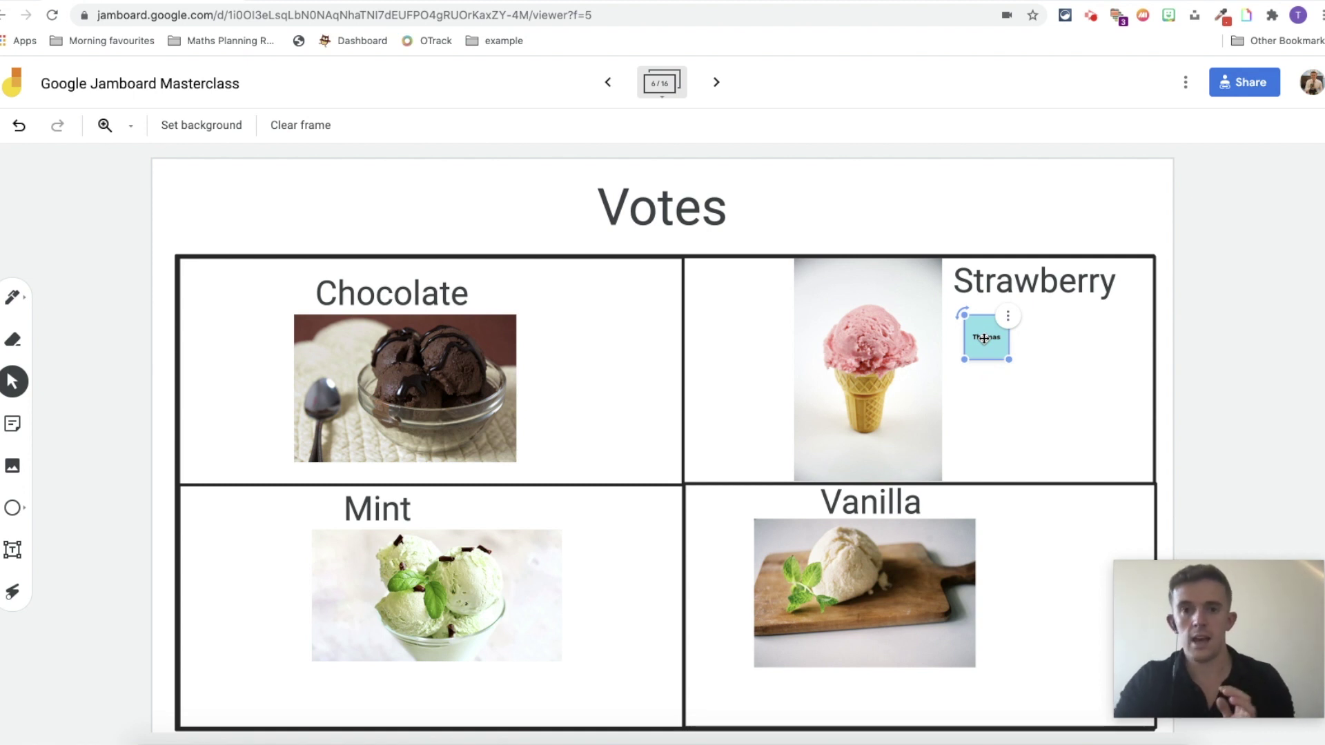
{"action": "left_click", "coordinate": [716, 83]}
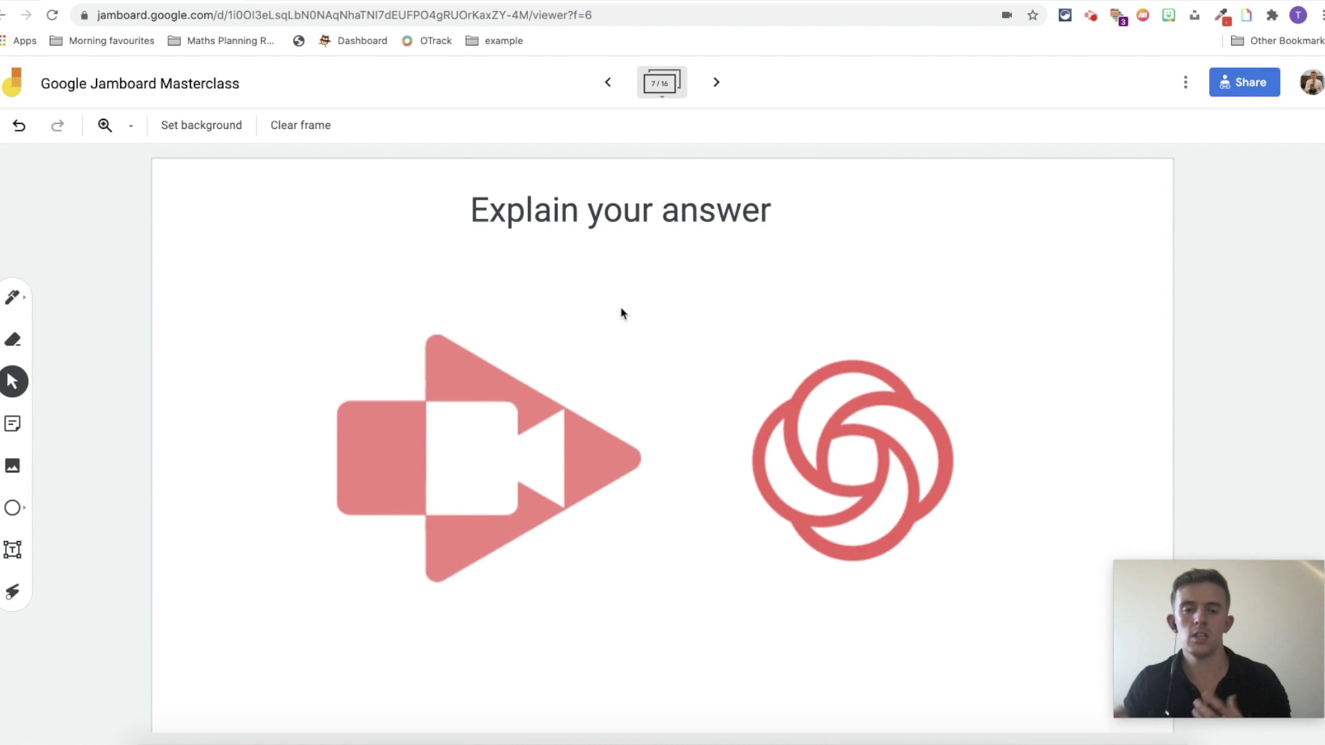
Step past the Pros and cons frame on to the Timeline frame
{"action": "left_click", "coordinate": [716, 85]}
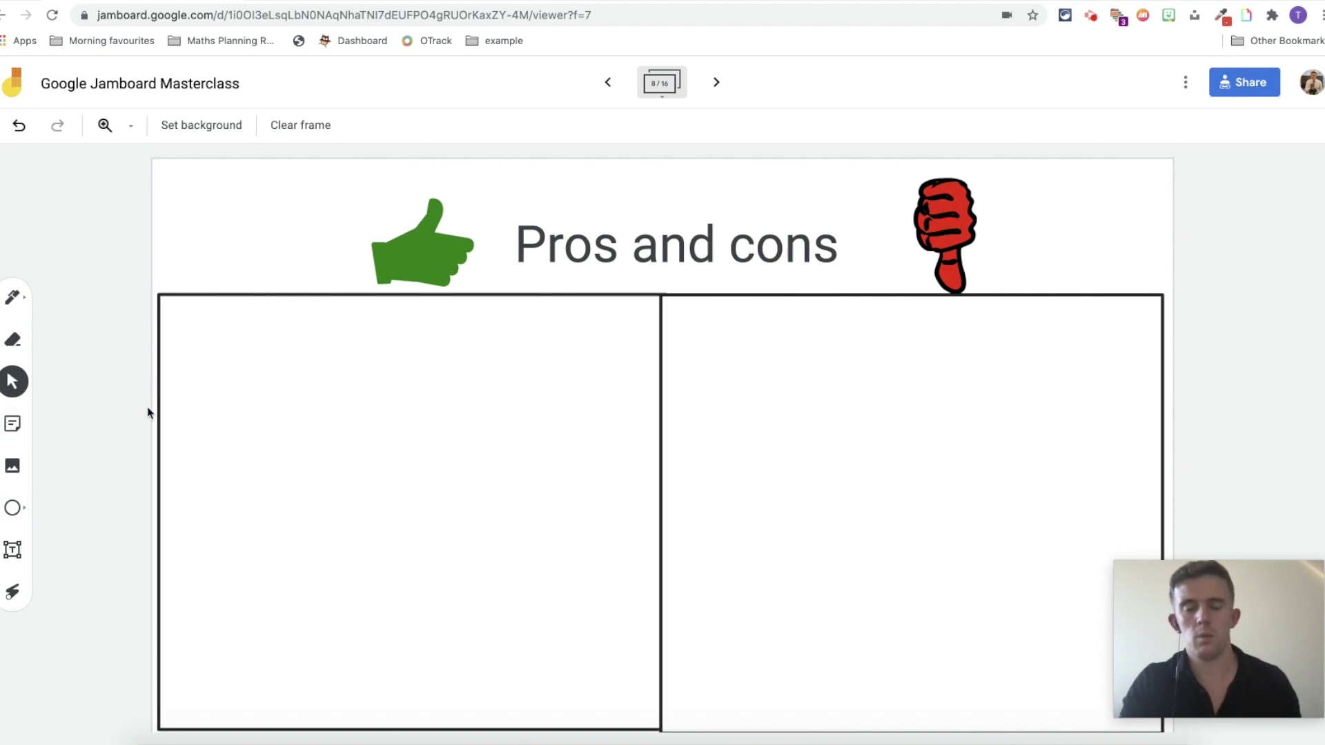
{"action": "left_click", "coordinate": [716, 82]}
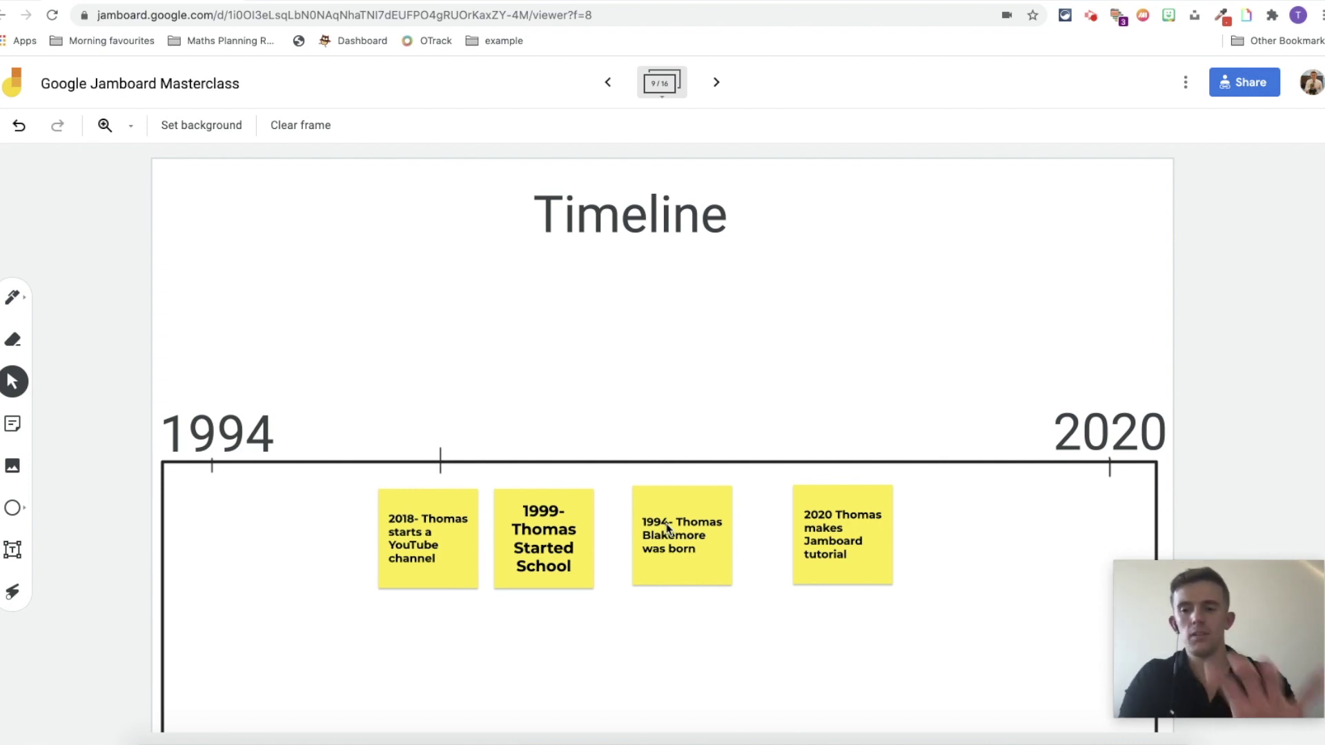
Arrange the 1994, 1999, 2018 and 2020 notes in date order along the timeline
{"action": "left_click_drag", "start_coordinate": [699, 510], "coordinate": [238, 493]}
{"action": "left_click", "coordinate": [483, 522]}
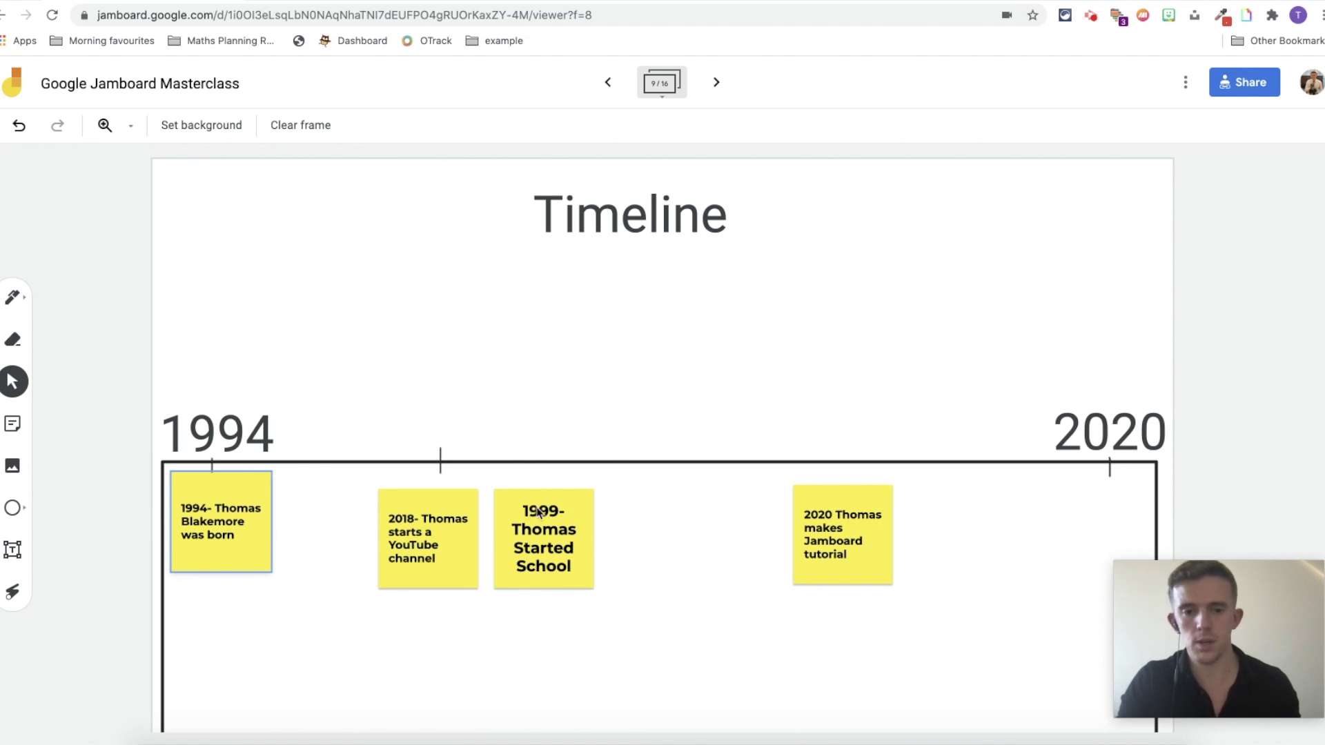
{"action": "left_click_drag", "start_coordinate": [535, 512], "coordinate": [984, 481]}
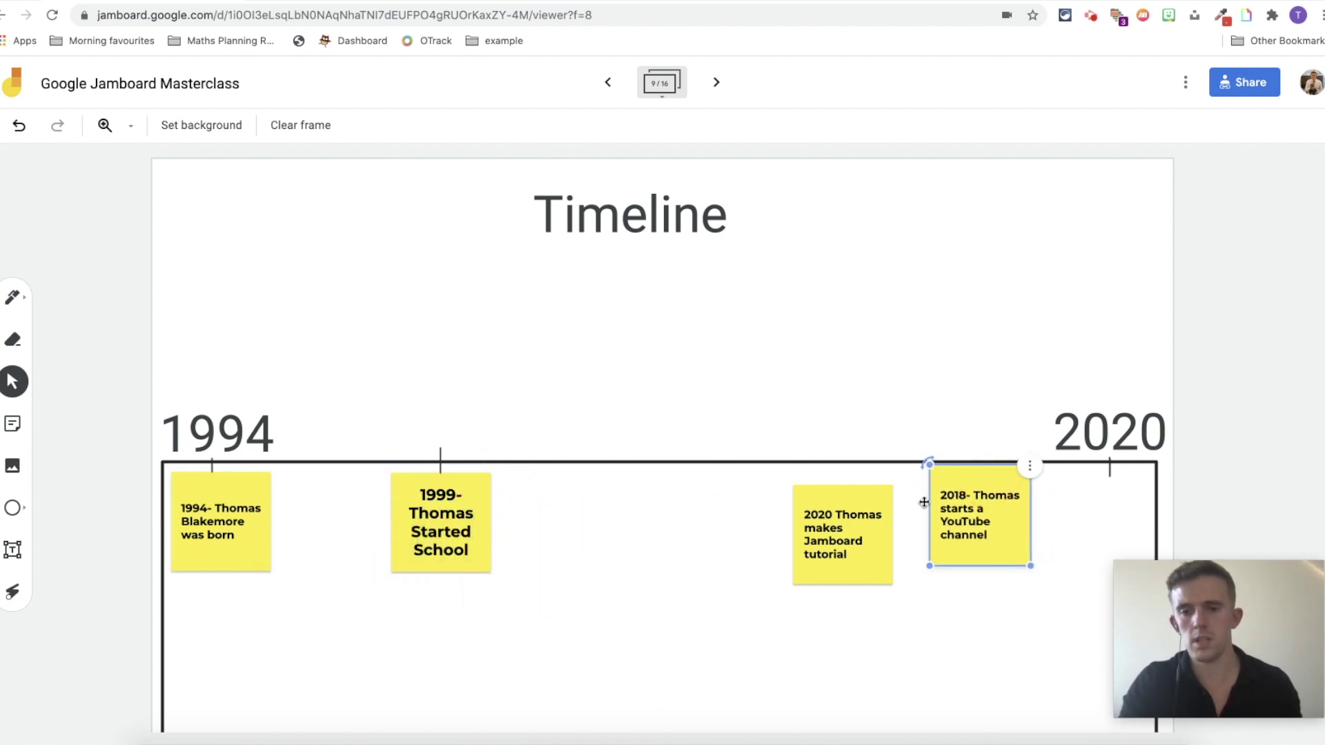
{"action": "left_click_drag", "start_coordinate": [819, 510], "coordinate": [1080, 494]}
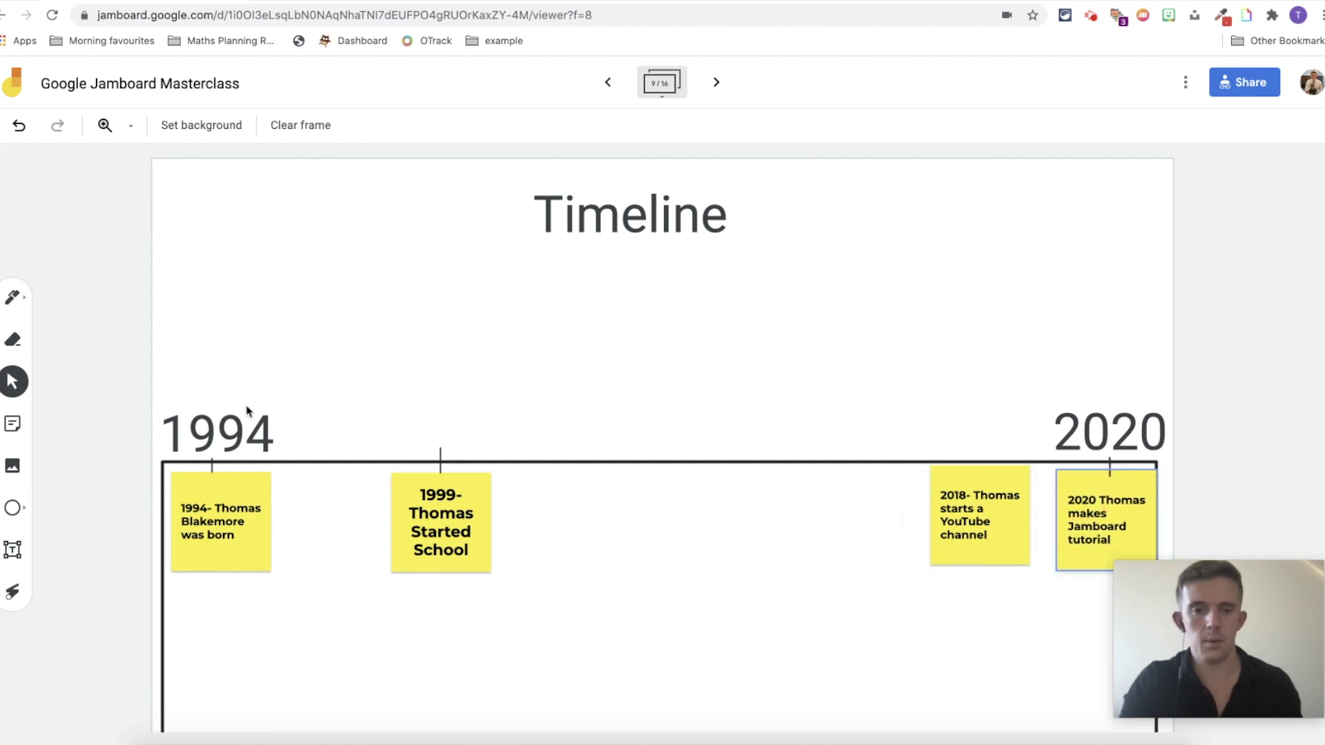
Draw a tick mark above the 2018 note with the pen
{"action": "left_click", "coordinate": [14, 298]}
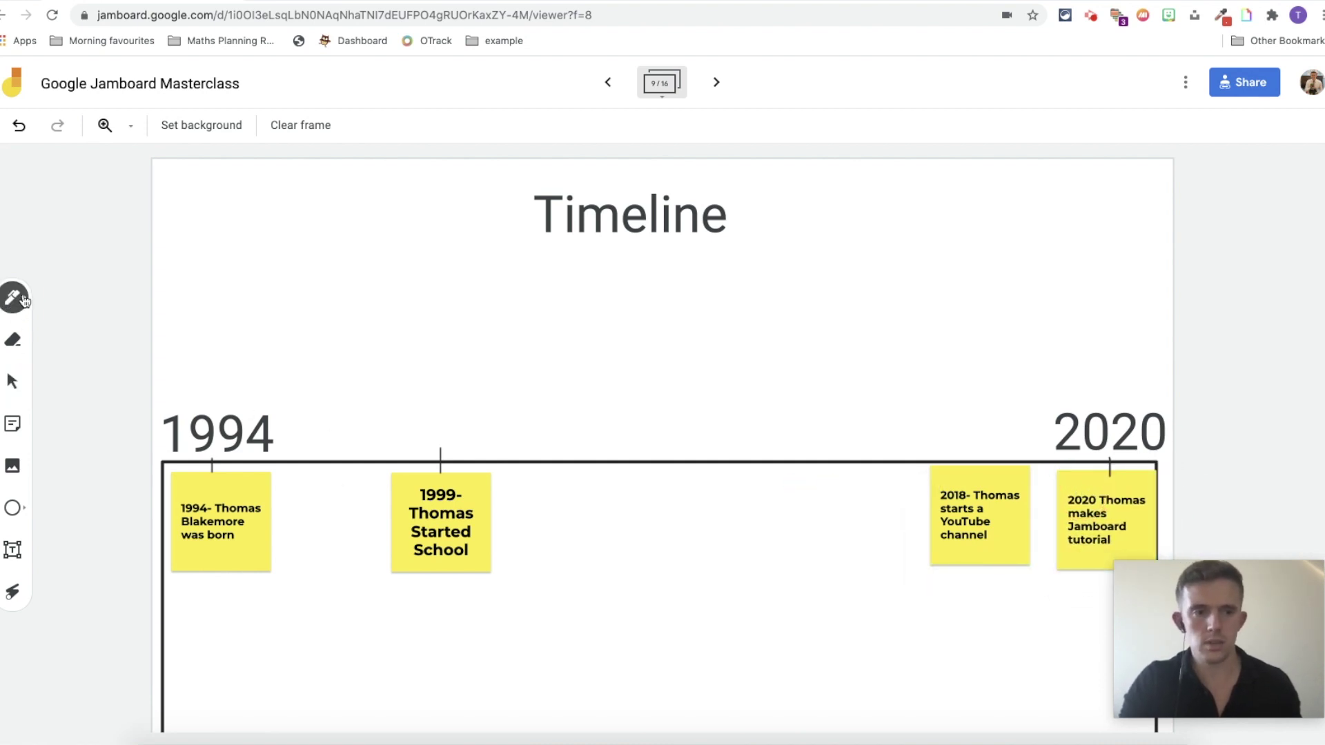
{"action": "left_click", "coordinate": [14, 298]}
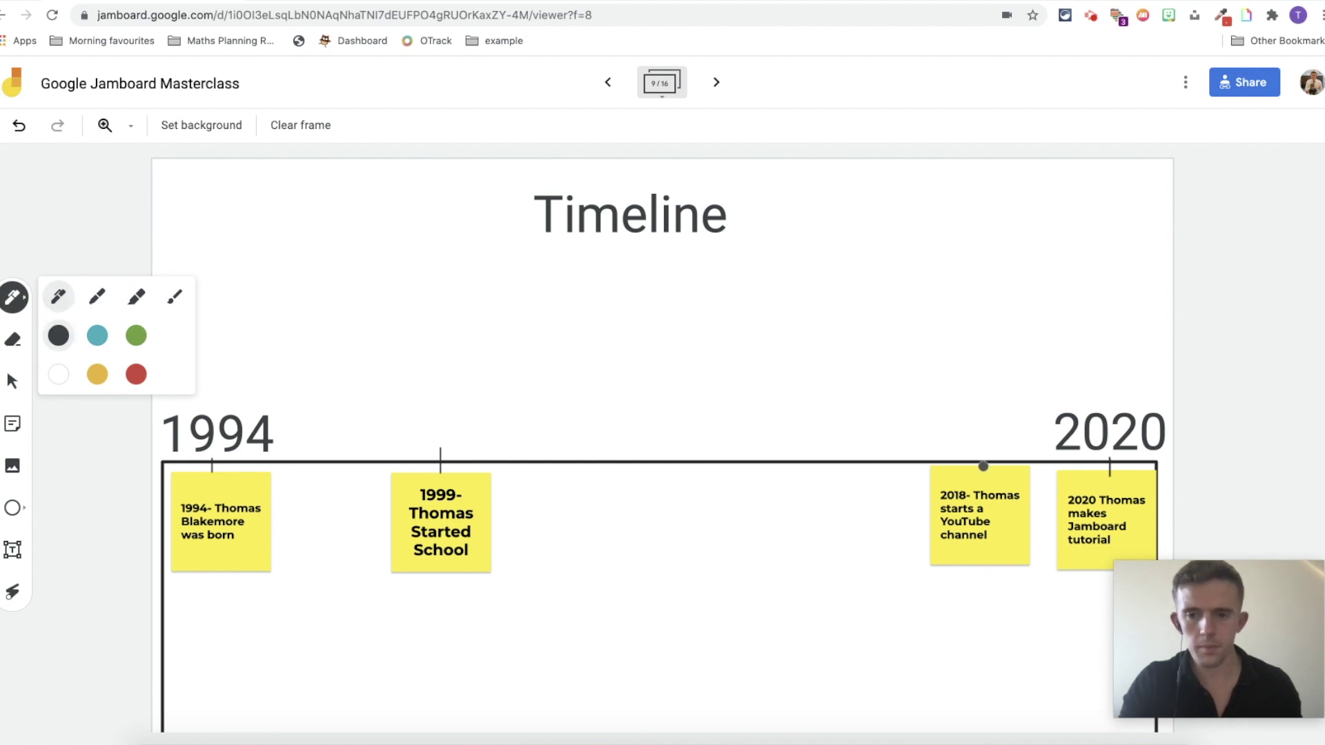
{"action": "left_click_drag", "start_coordinate": [977, 448], "coordinate": [977, 474]}
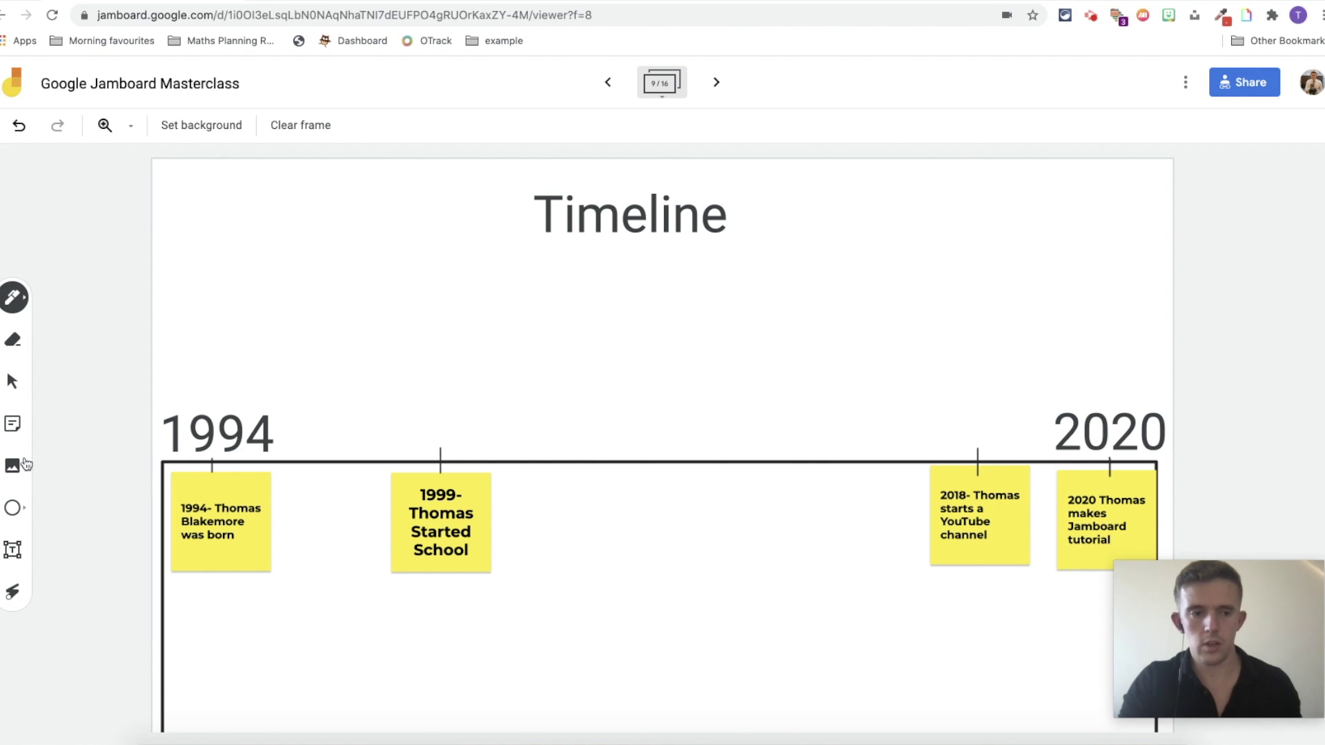
{"action": "left_click", "coordinate": [13, 550]}
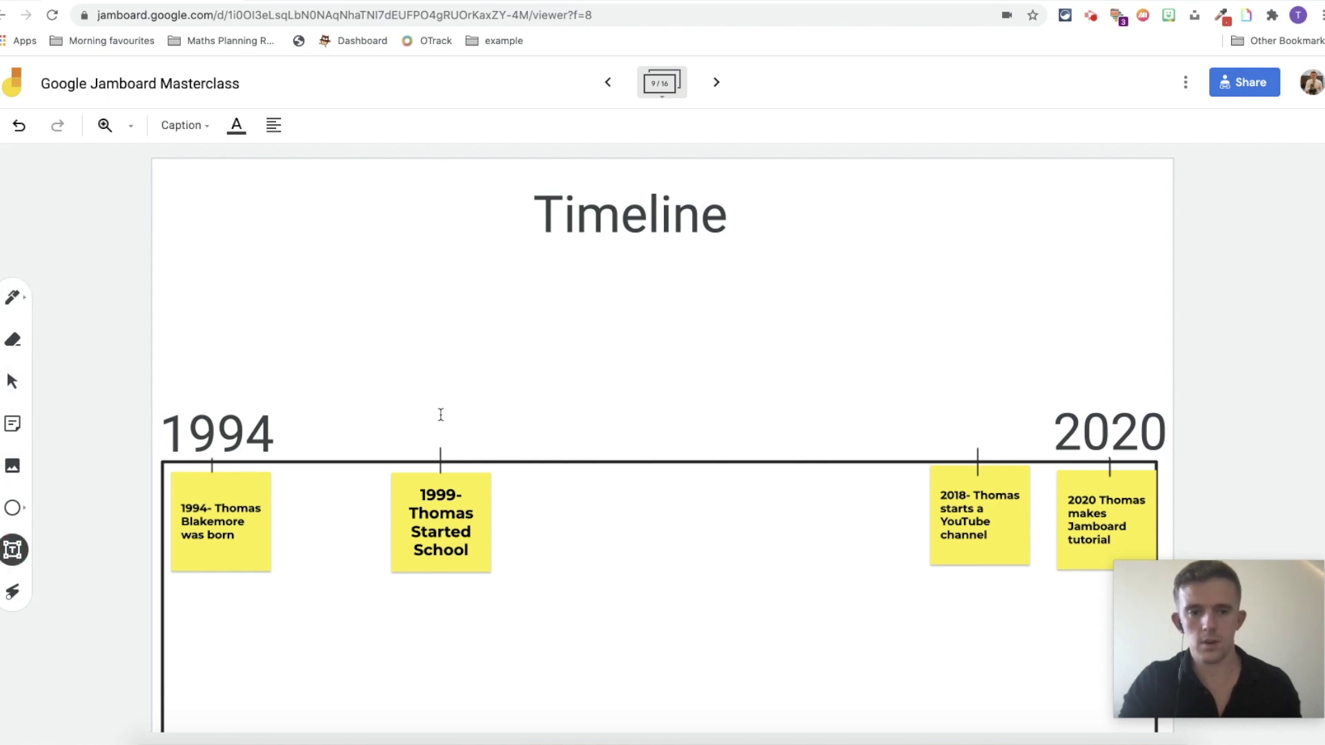
Add a Title-size '1999' text label above the 1999 note, then go to Number line
{"action": "left_click", "coordinate": [412, 409]}
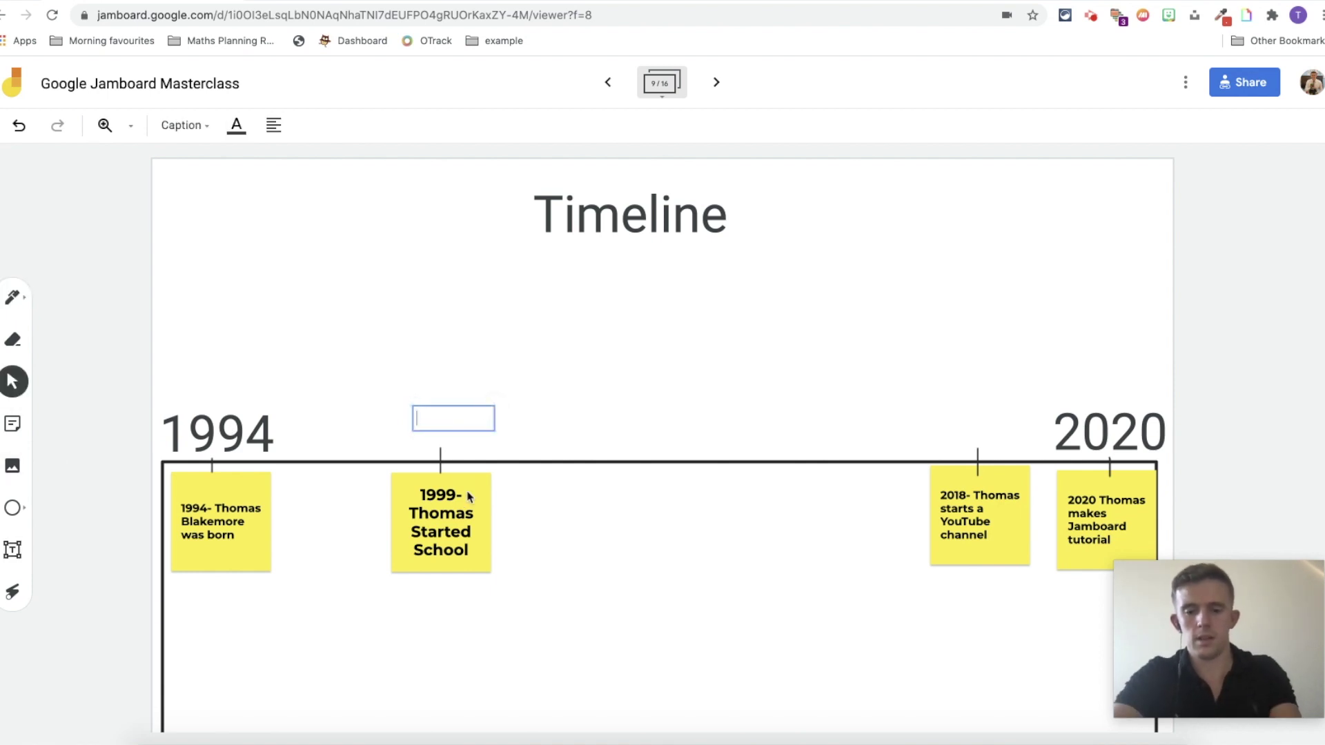
{"action": "type", "text": "1999"}
{"action": "left_click", "coordinate": [185, 126]}
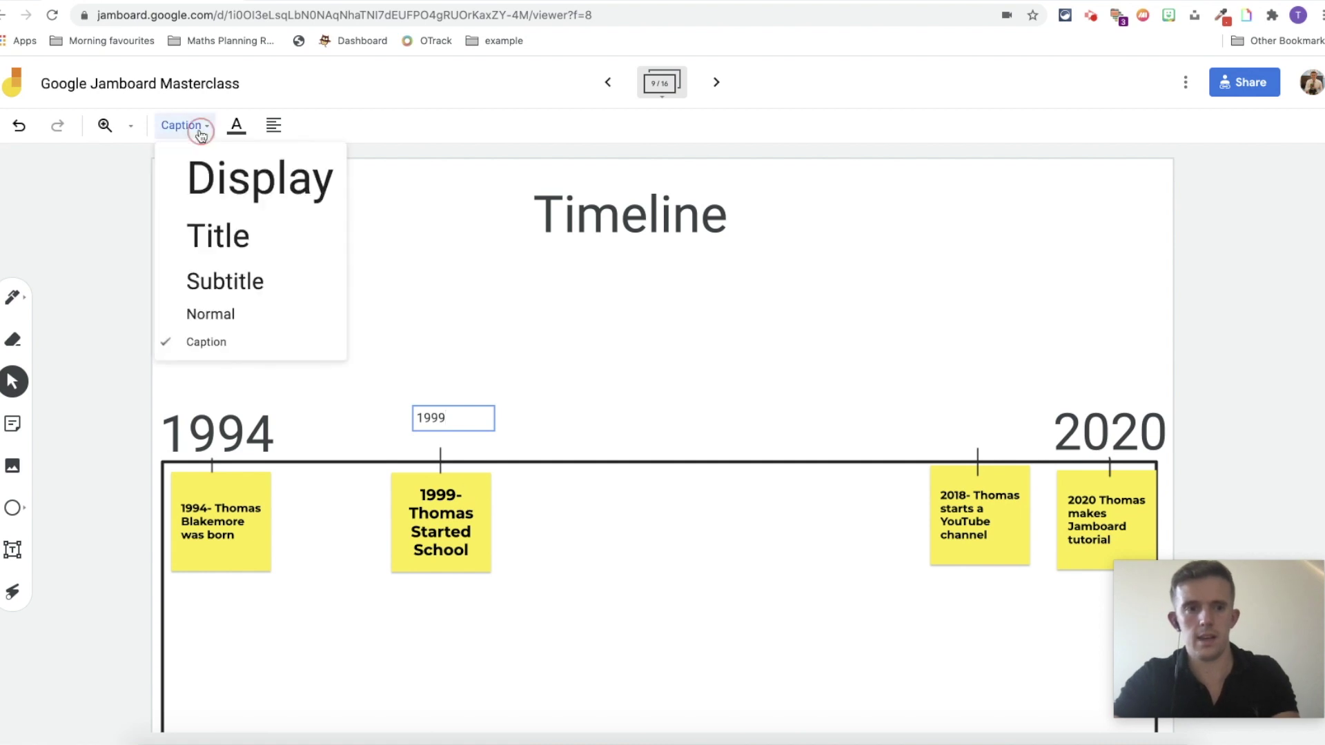
{"action": "left_click", "coordinate": [225, 234]}
{"action": "left_click_drag", "start_coordinate": [456, 436], "coordinate": [428, 417]}
{"action": "left_click", "coordinate": [212, 247]}
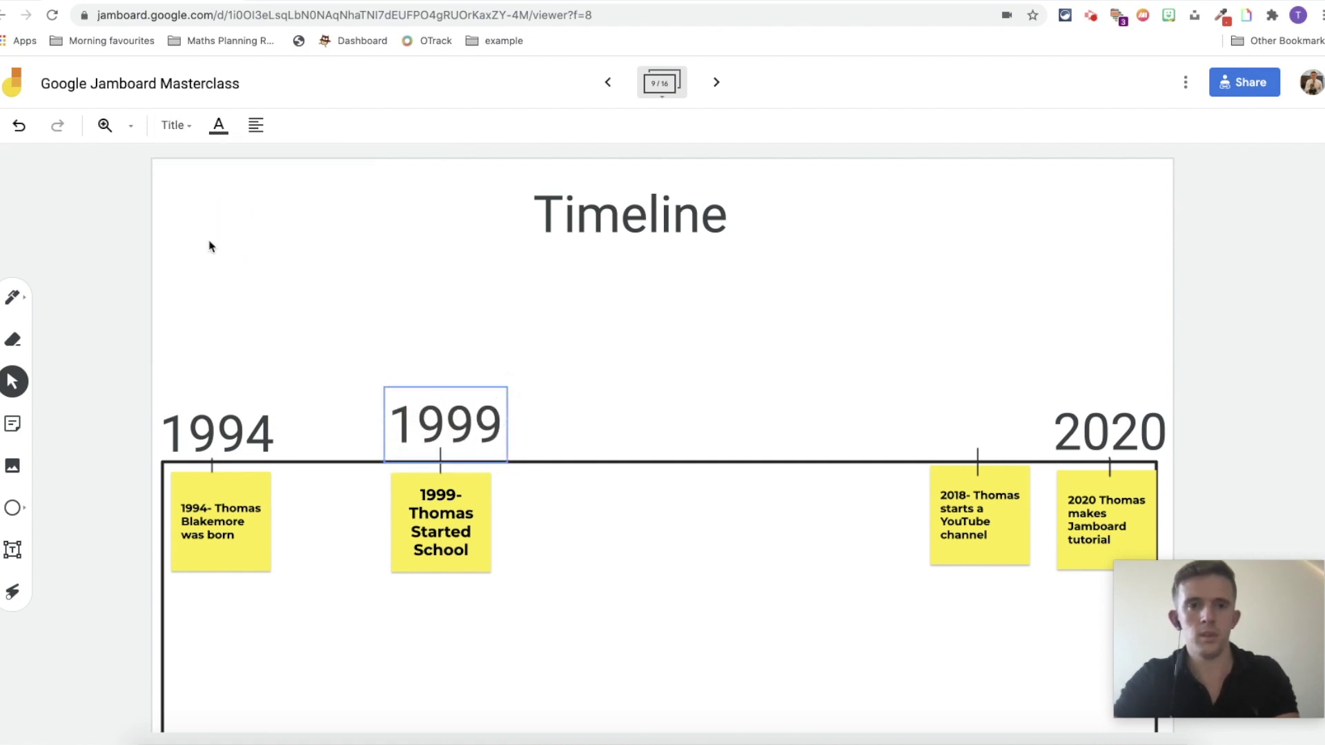
{"action": "left_click", "coordinate": [717, 83]}
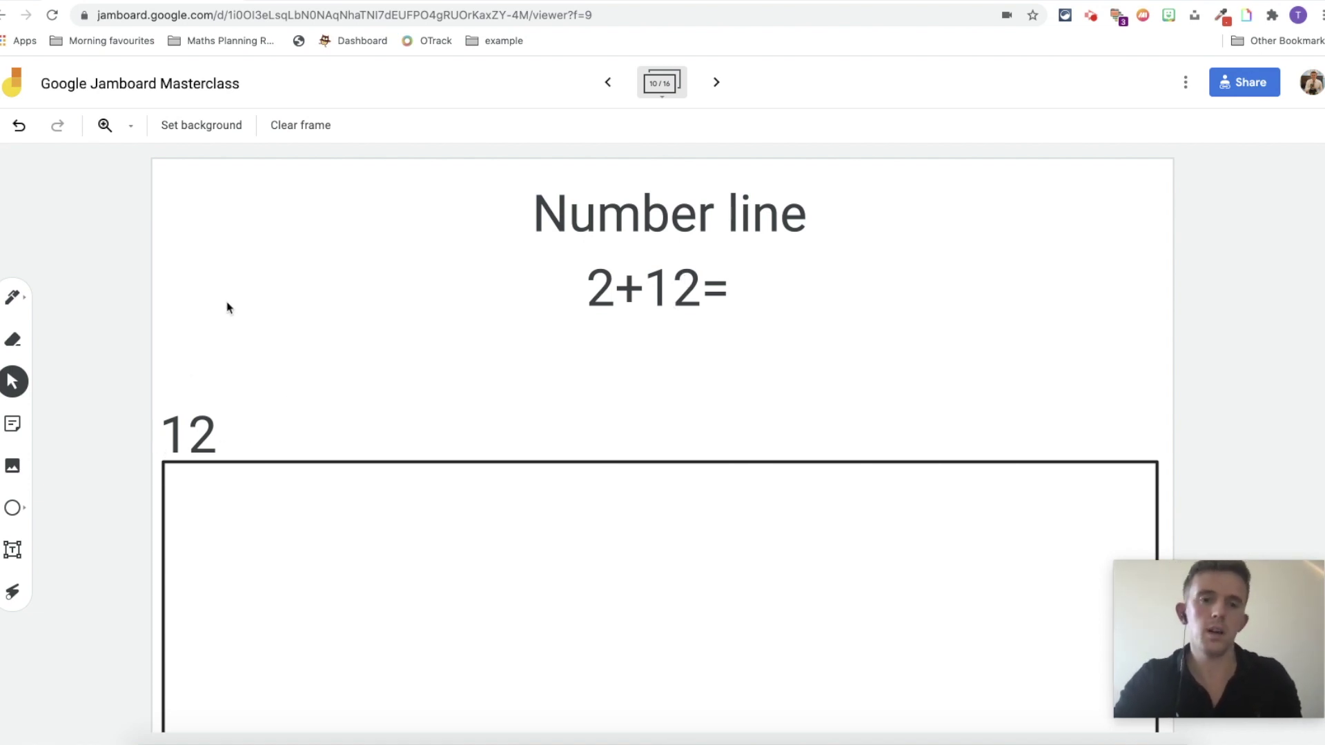
Draw two +1 hops from 12 on the number line and write 14 after 2+12=
{"action": "left_click", "coordinate": [14, 298]}
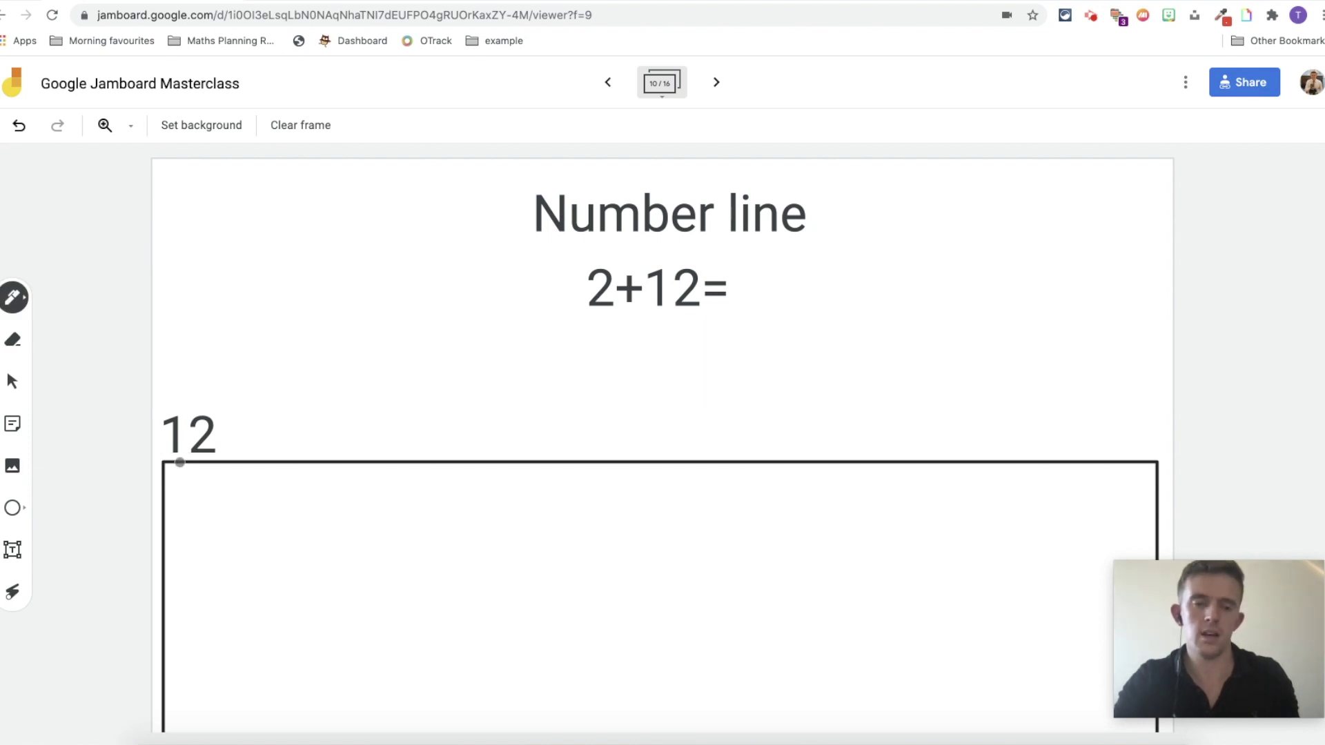
{"action": "mouse_move", "coordinate": [181, 463]}
{"action": "left_mouse_down"}
{"action": "mouse_move", "coordinate": [216, 417]}
{"action": "mouse_move", "coordinate": [299, 428]}
{"action": "mouse_move", "coordinate": [309, 457]}
{"action": "mouse_move", "coordinate": [333, 410]}
{"action": "mouse_move", "coordinate": [382, 395]}
{"action": "mouse_move", "coordinate": [421, 457]}
{"action": "left_mouse_up"}
{"action": "left_click_drag", "start_coordinate": [240, 386], "coordinate": [262, 387]}
{"action": "mouse_move", "coordinate": [251, 376]}
{"action": "left_mouse_down"}
{"action": "mouse_move", "coordinate": [251, 395]}
{"action": "mouse_move", "coordinate": [275, 380]}
{"action": "mouse_move", "coordinate": [275, 399]}
{"action": "left_mouse_up"}
{"action": "mouse_move", "coordinate": [353, 376]}
{"action": "left_mouse_down"}
{"action": "mouse_move", "coordinate": [372, 376]}
{"action": "mouse_move", "coordinate": [363, 387]}
{"action": "left_mouse_up"}
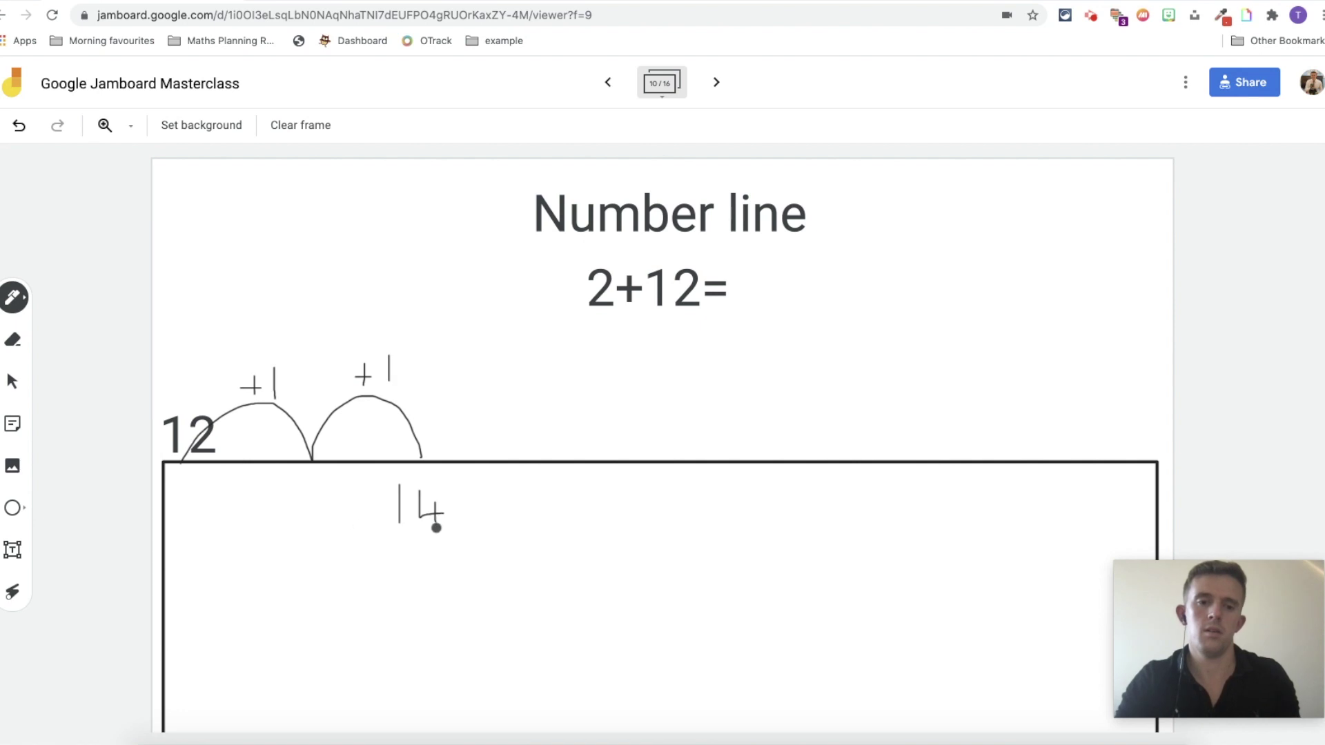
{"action": "mouse_move", "coordinate": [737, 258]}
{"action": "left_mouse_down"}
{"action": "mouse_move", "coordinate": [738, 302]}
{"action": "mouse_move", "coordinate": [763, 287]}
{"action": "mouse_move", "coordinate": [788, 293]}
{"action": "mouse_move", "coordinate": [778, 305]}
{"action": "left_mouse_up"}
On the Notes frame, draw three freehand branch lines radiating out from the Notes ellipse
{"action": "left_click", "coordinate": [709, 83]}
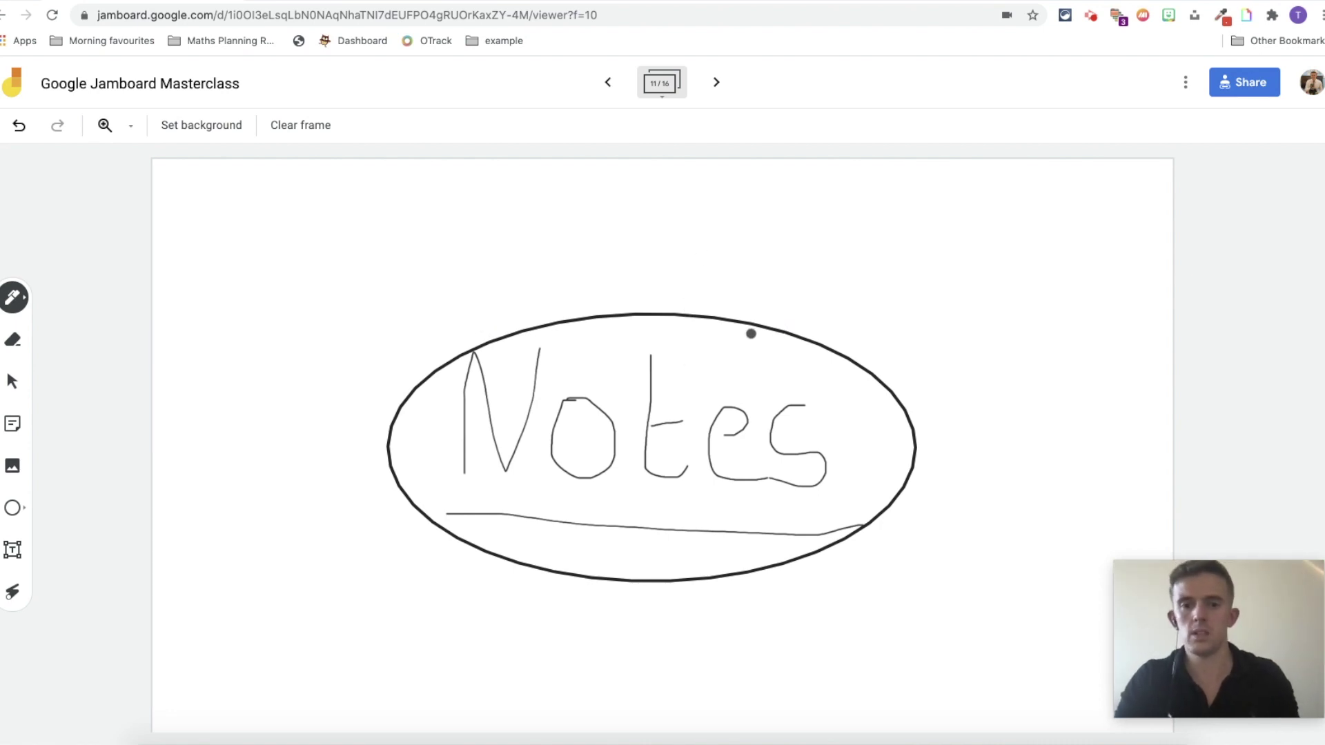
{"action": "left_click_drag", "start_coordinate": [756, 322], "coordinate": [1029, 252]}
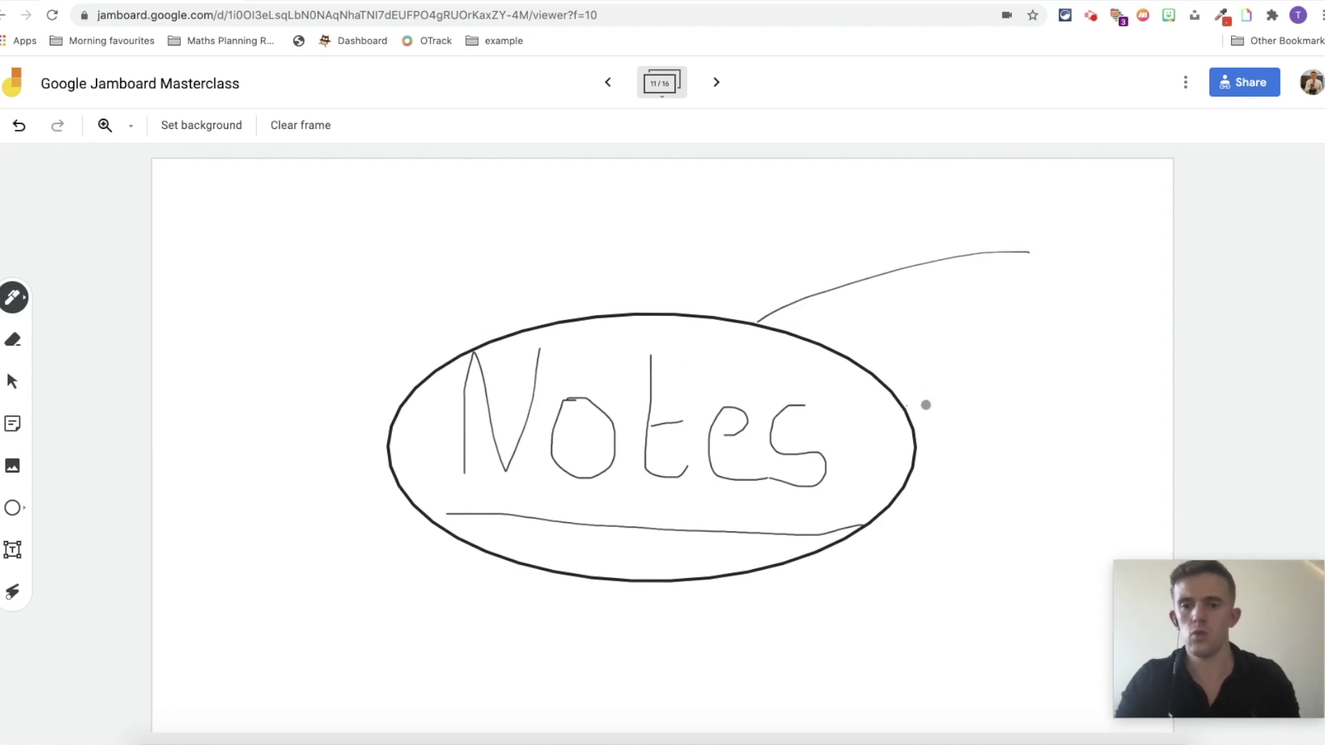
{"action": "left_click_drag", "start_coordinate": [907, 407], "coordinate": [1059, 445]}
{"action": "mouse_move", "coordinate": [907, 487]}
{"action": "left_mouse_down"}
{"action": "mouse_move", "coordinate": [1019, 607]}
{"action": "mouse_move", "coordinate": [1056, 581]}
{"action": "mouse_move", "coordinate": [1074, 594]}
{"action": "mouse_move", "coordinate": [1072, 629]}
{"action": "mouse_move", "coordinate": [1091, 604]}
{"action": "left_mouse_up"}
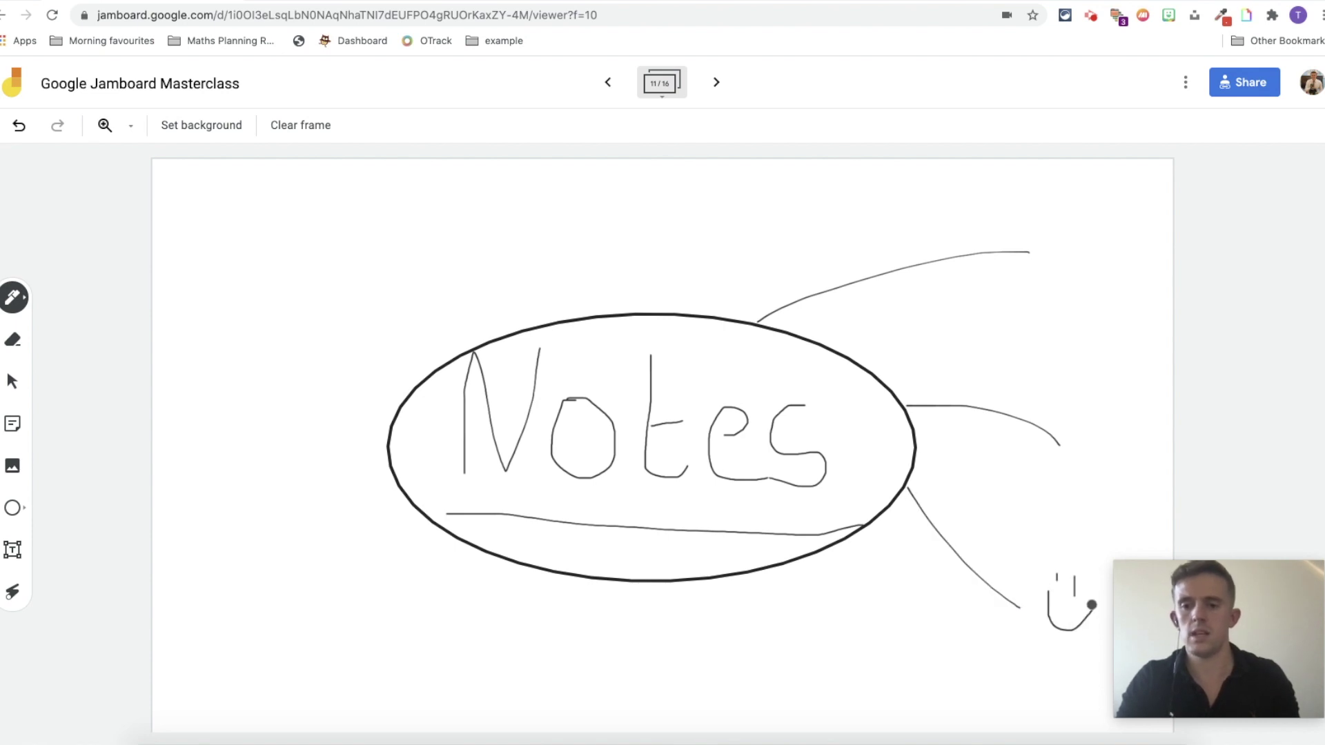
Advance past Character description to frame 13, Sort the words, with the Select tool active
{"action": "left_click", "coordinate": [717, 83]}
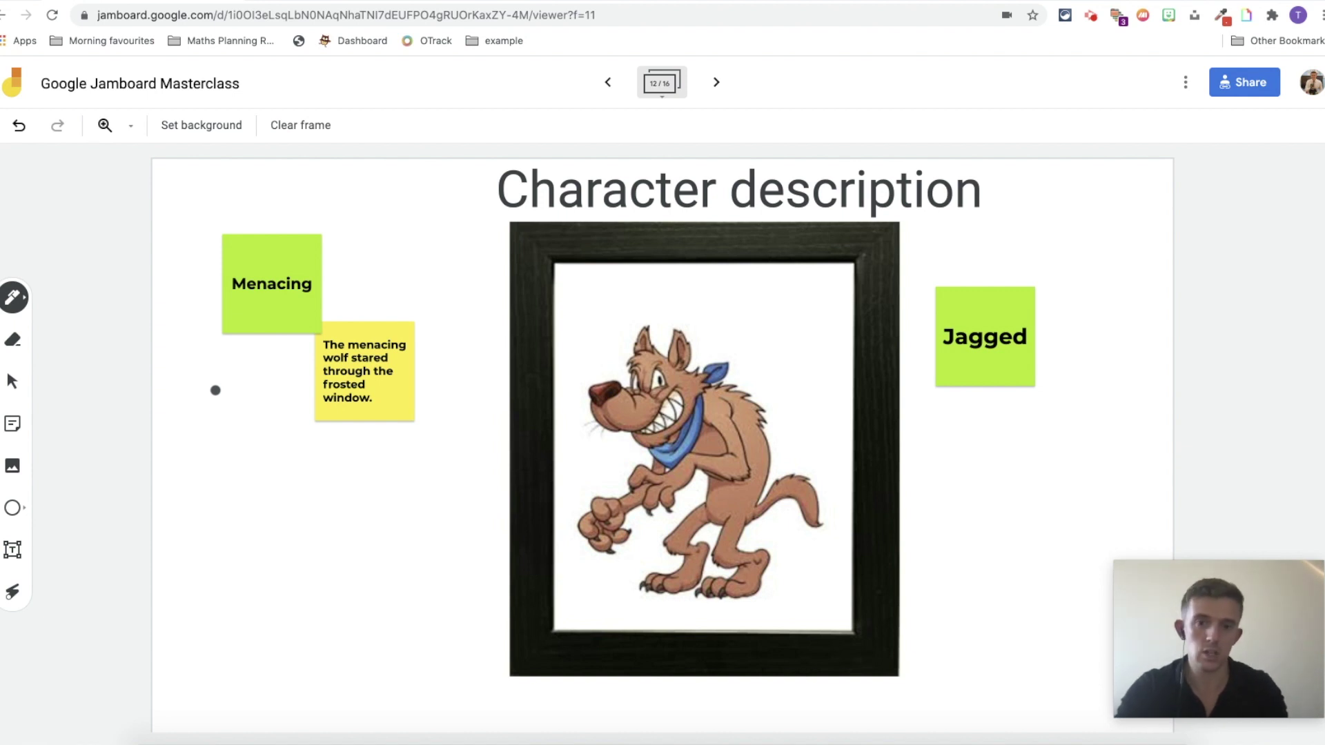
{"action": "left_click", "coordinate": [717, 82]}
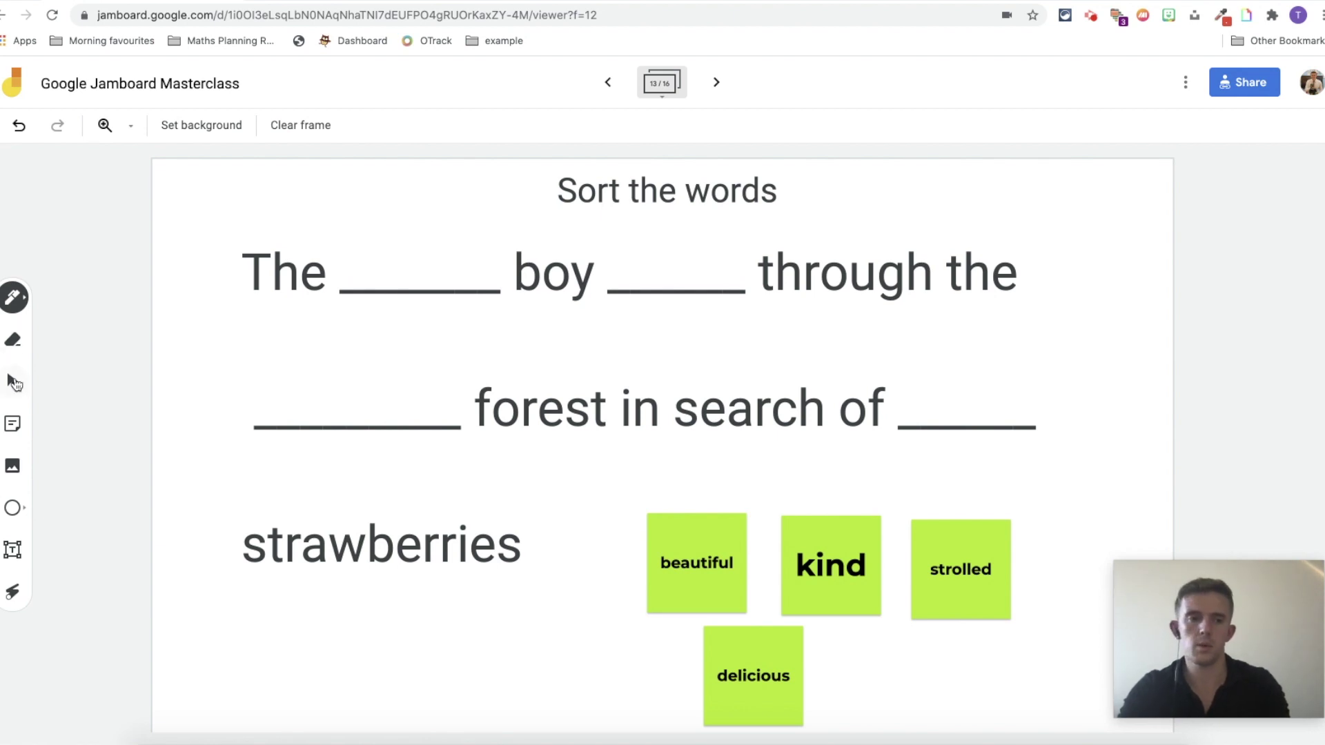
{"action": "left_click", "coordinate": [13, 380]}
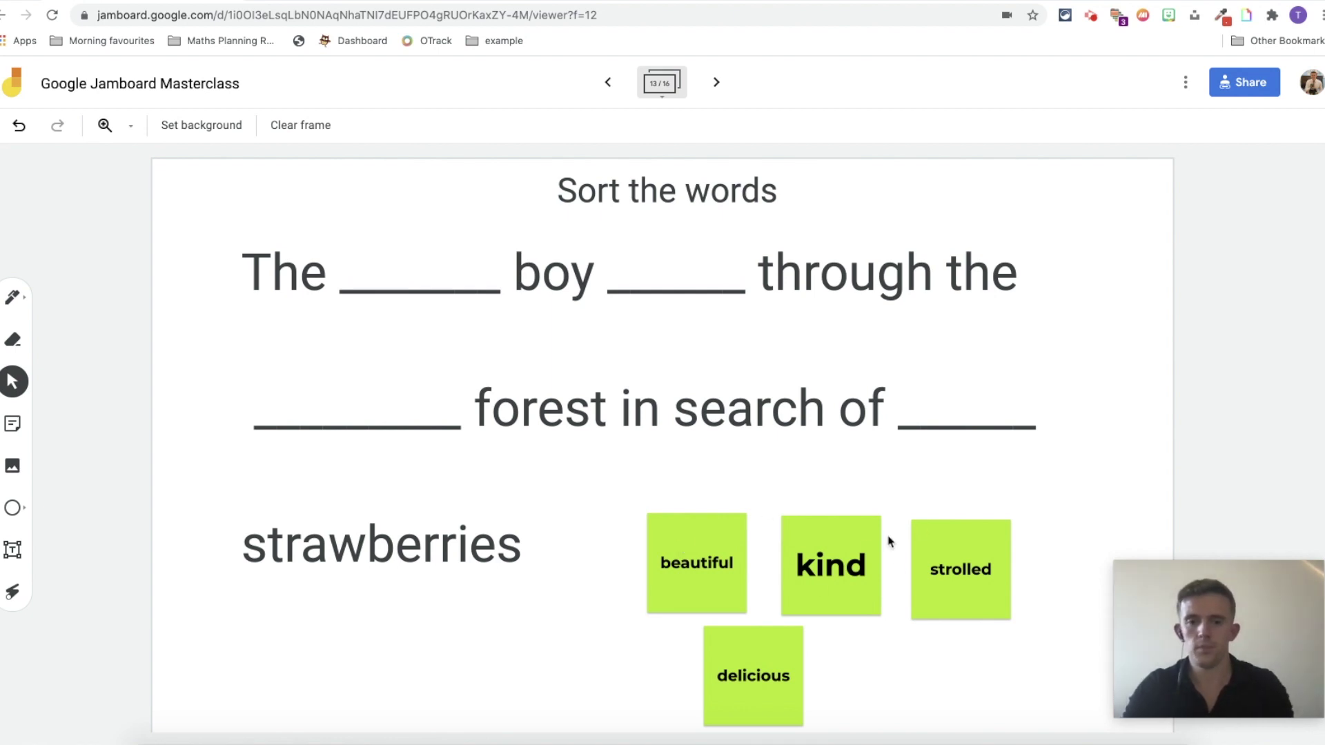
Drag kind, strolled, beautiful and delicious into their sentence blanks, then advance to Fill in the blanks
{"action": "left_click_drag", "start_coordinate": [814, 583], "coordinate": [409, 245]}
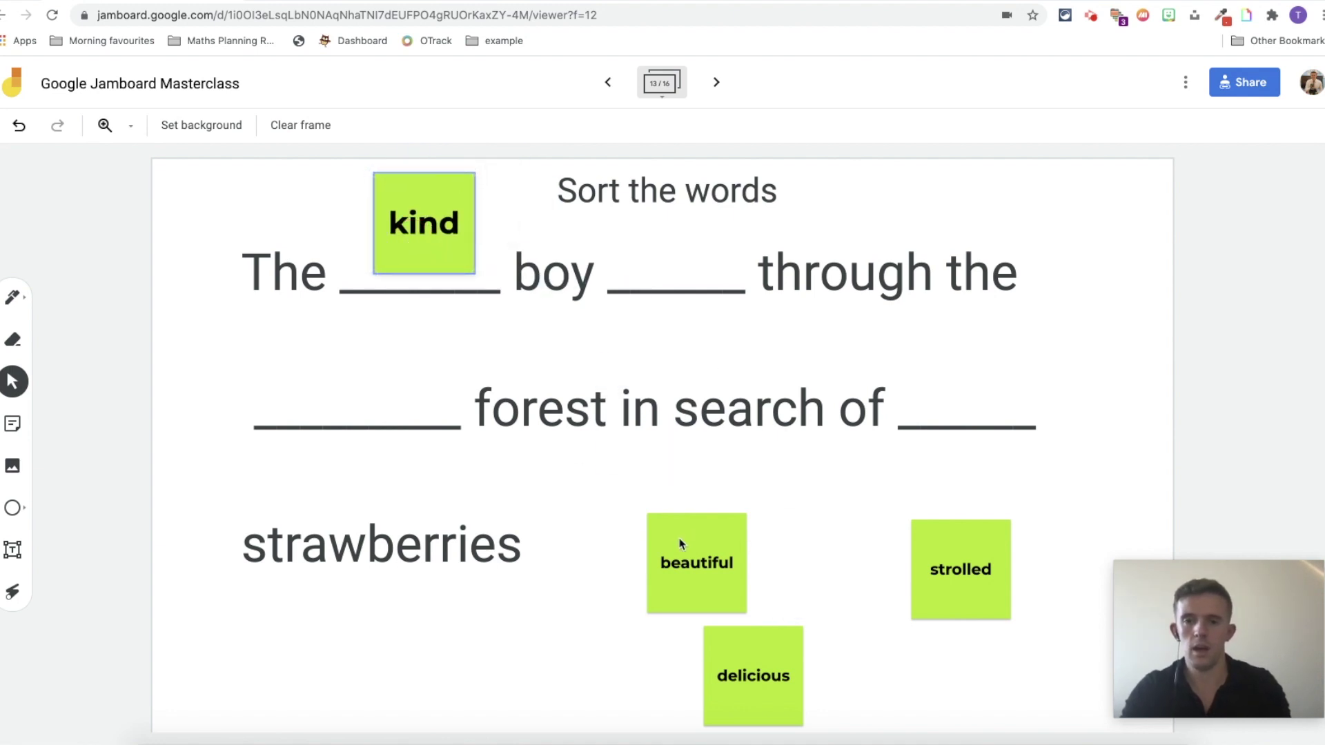
{"action": "left_click_drag", "start_coordinate": [731, 702], "coordinate": [649, 269]}
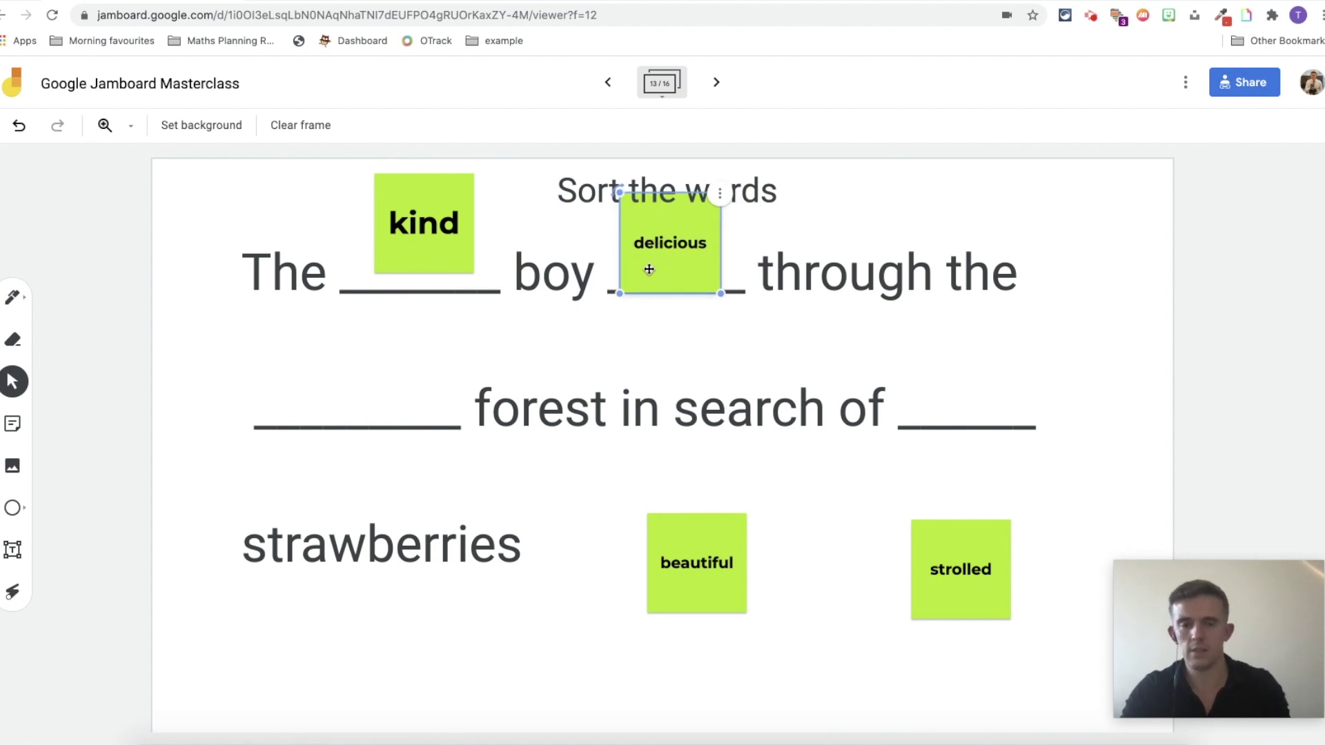
{"action": "left_click_drag", "start_coordinate": [666, 257], "coordinate": [845, 602]}
{"action": "left_click_drag", "start_coordinate": [952, 570], "coordinate": [666, 257]}
{"action": "left_click_drag", "start_coordinate": [693, 550], "coordinate": [363, 360]}
{"action": "left_click_drag", "start_coordinate": [885, 617], "coordinate": [979, 349]}
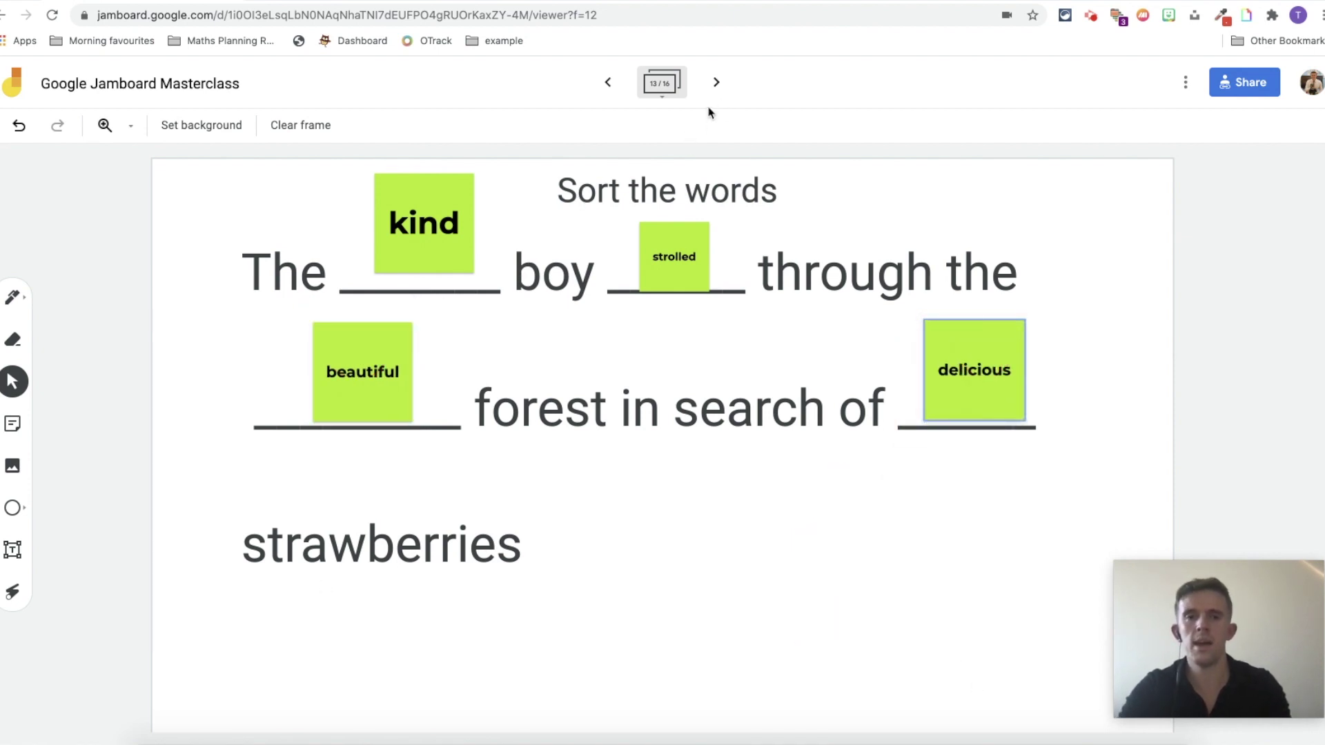
{"action": "left_click", "coordinate": [717, 83]}
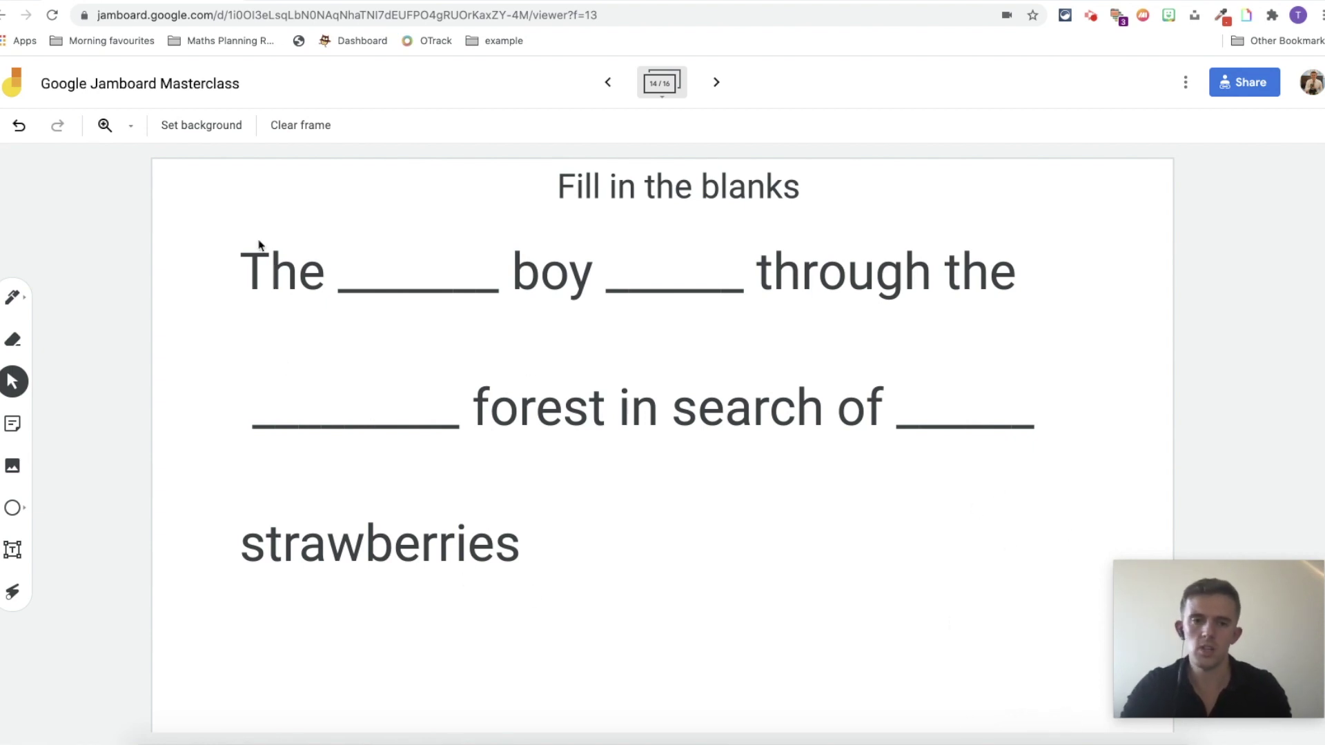
Advance past the Top 10 frame to frame 16, Digital poster, and select the Natural disasters paragraph
{"action": "left_click", "coordinate": [717, 92]}
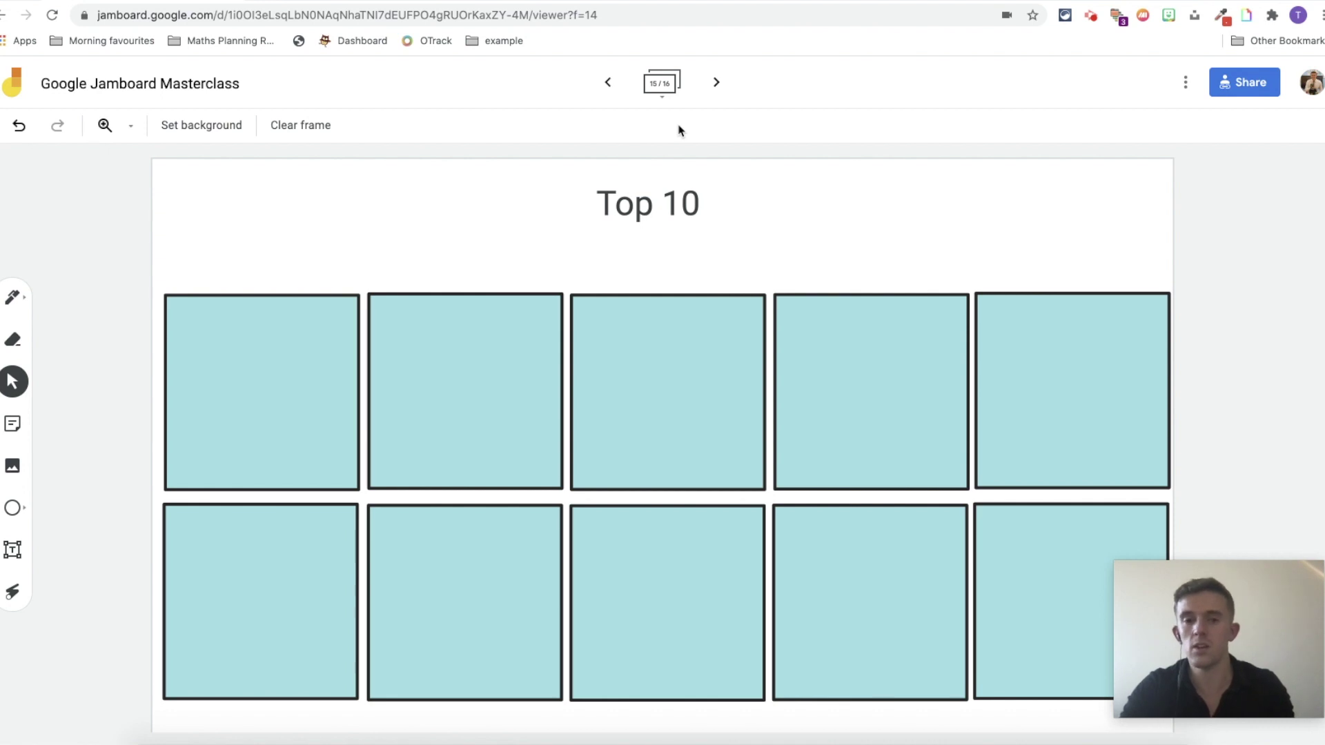
{"action": "left_click", "coordinate": [713, 83]}
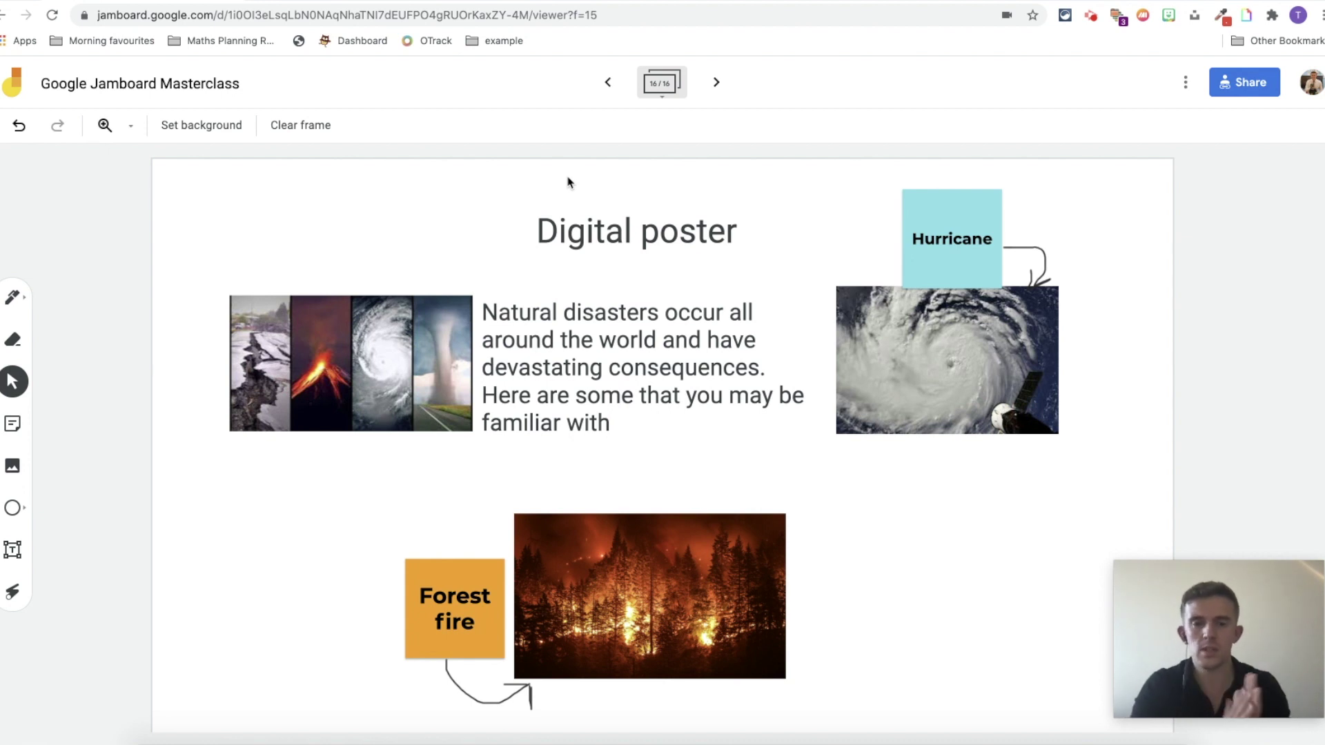
{"action": "left_click", "coordinate": [608, 423]}
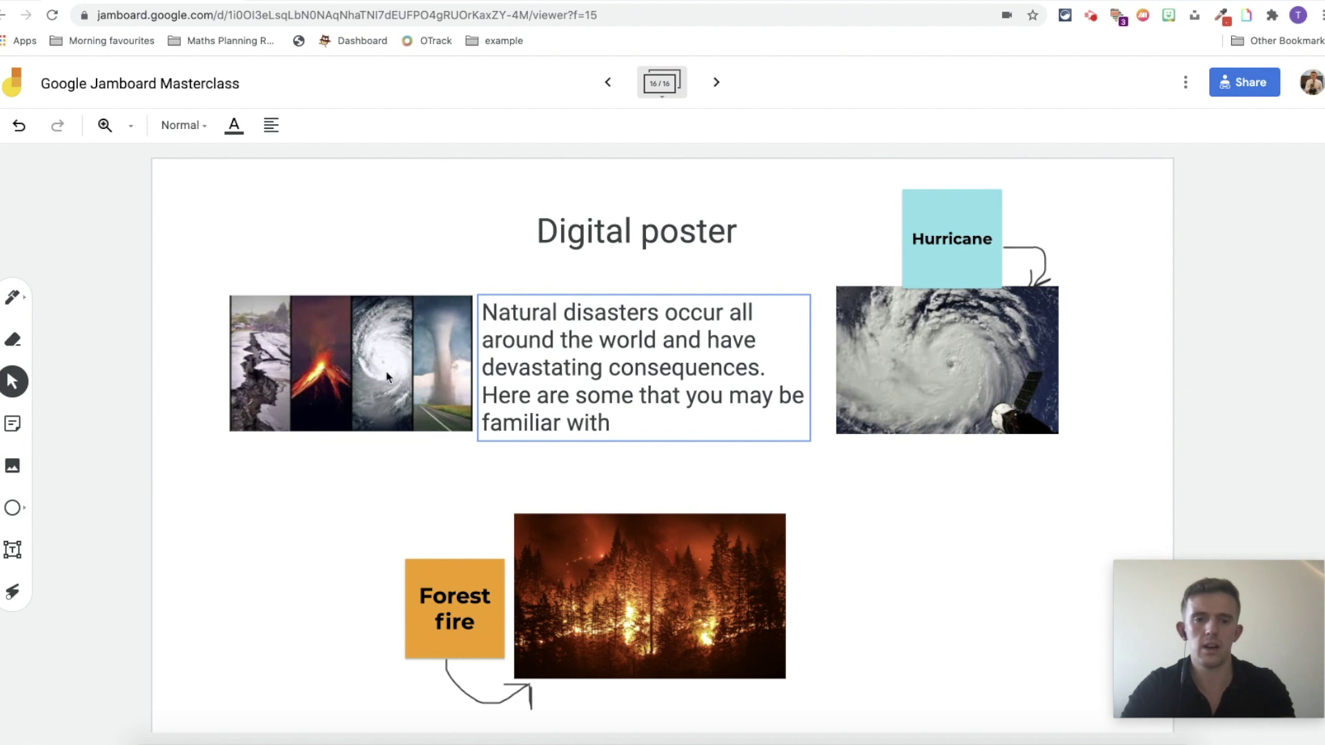
End the paragraph with a colon and add the caption 'A forest fire is...' beside the fire image
{"action": "left_click", "coordinate": [606, 422]}
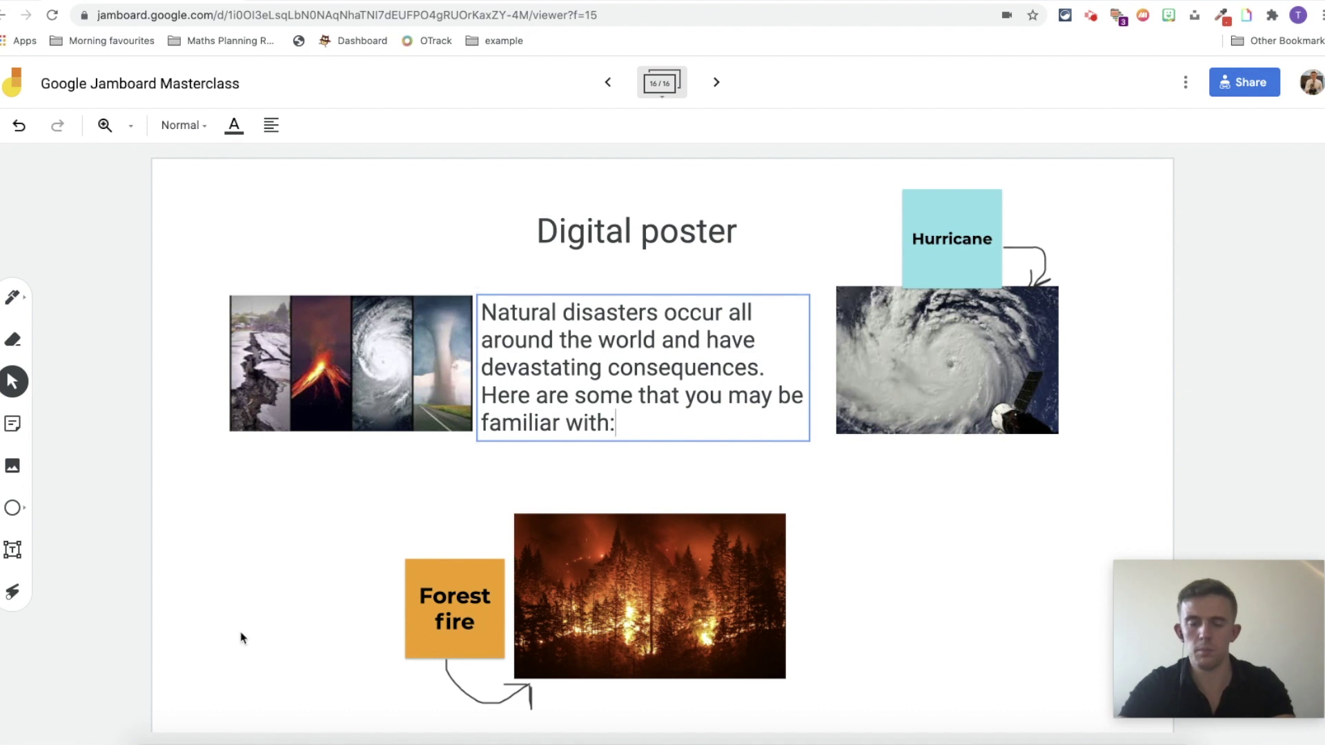
{"action": "left_click", "coordinate": [12, 550]}
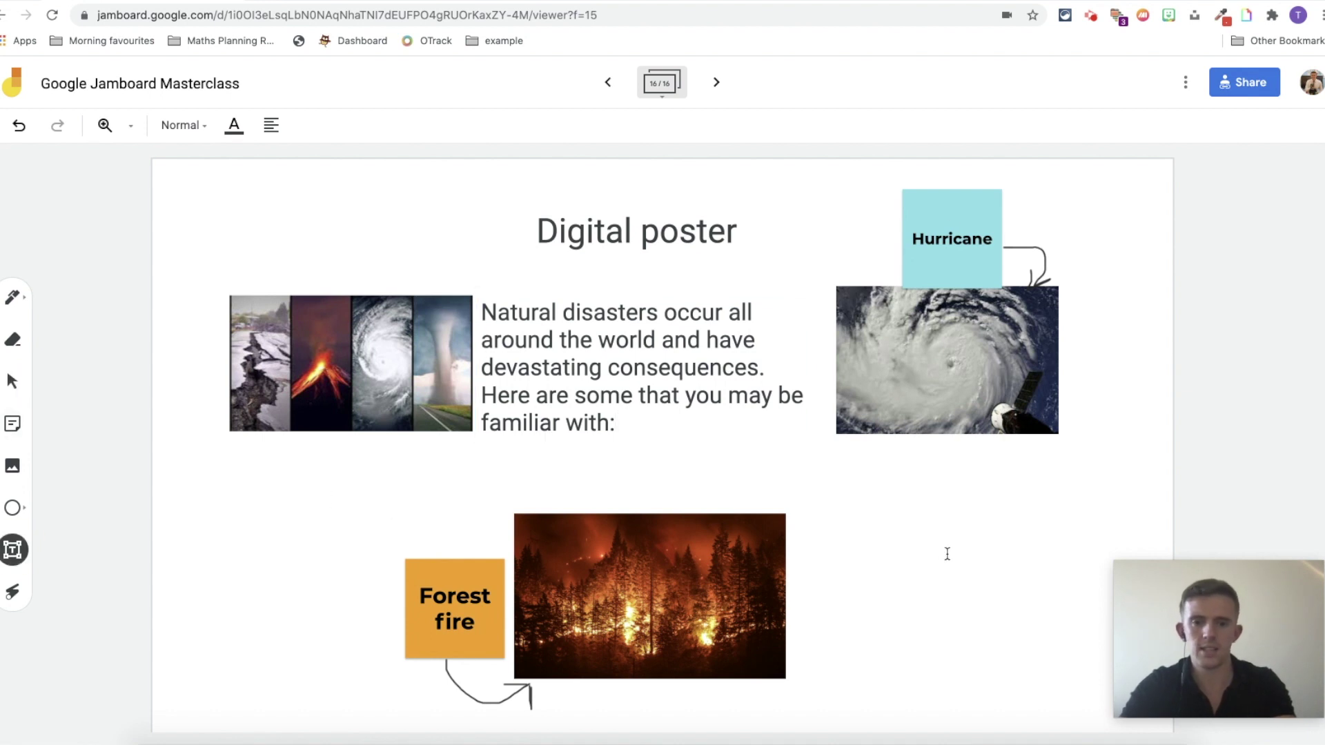
{"action": "left_click", "coordinate": [823, 524]}
{"action": "type", "text": "A"}
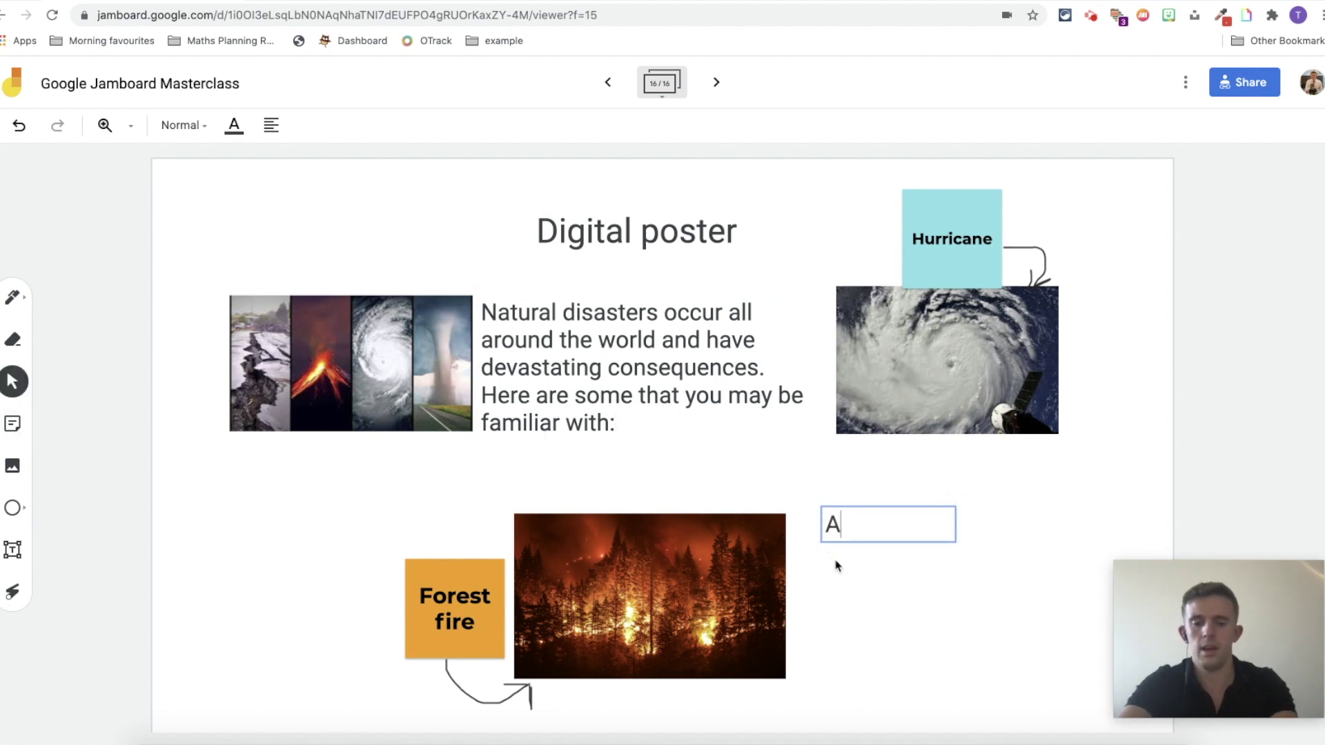
{"action": "type", "text": " forest fire i"}
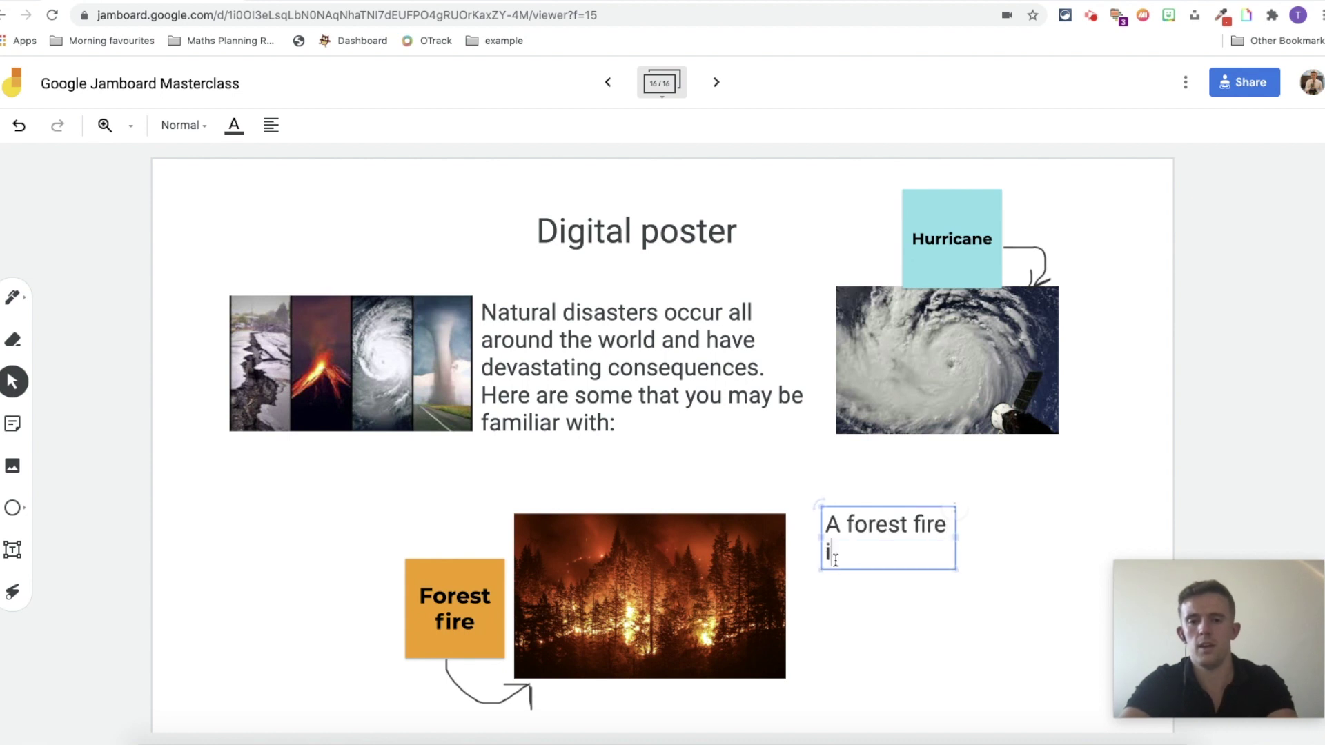
{"action": "type", "text": "s....."}
Widen the caption box onto a single line, then open and close the More actions menu
{"action": "left_click_drag", "start_coordinate": [955, 538], "coordinate": [1109, 532]}
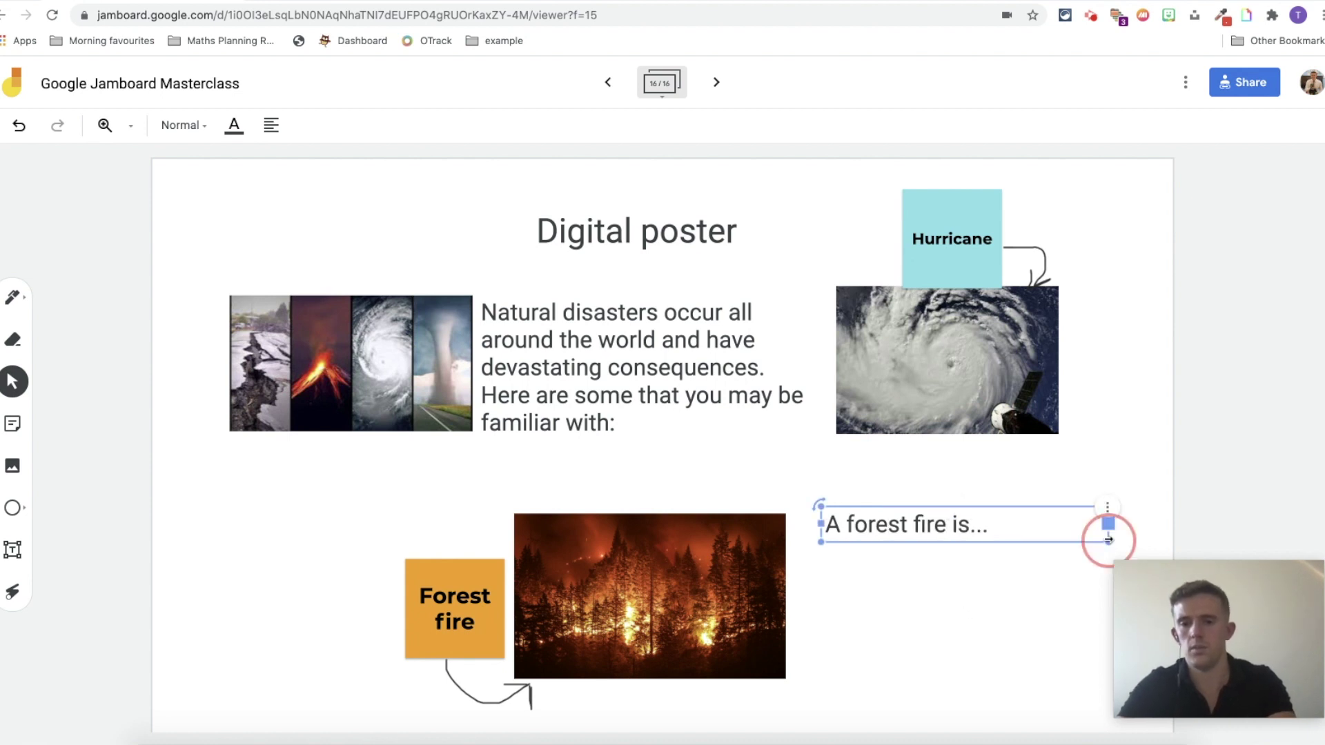
{"action": "left_click", "coordinate": [1002, 508]}
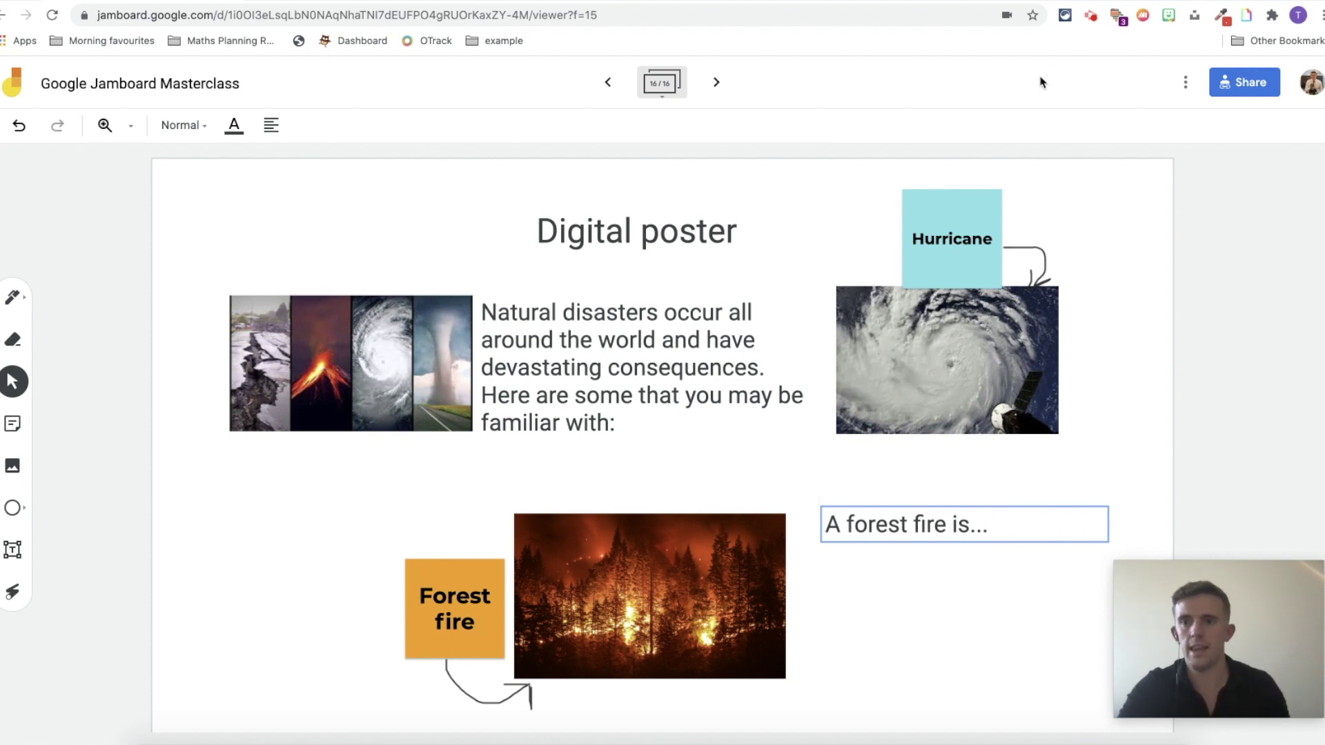
{"action": "left_click", "coordinate": [1185, 82]}
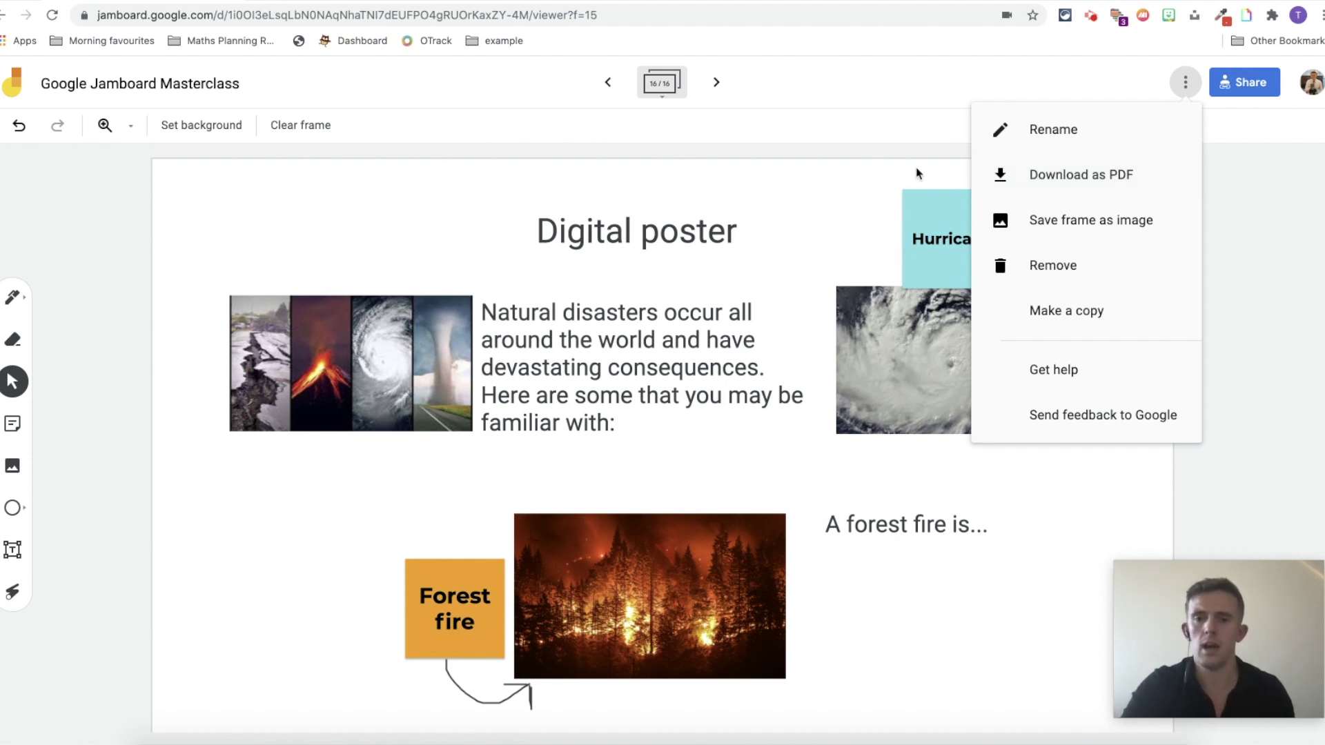
{"action": "left_click", "coordinate": [892, 179]}
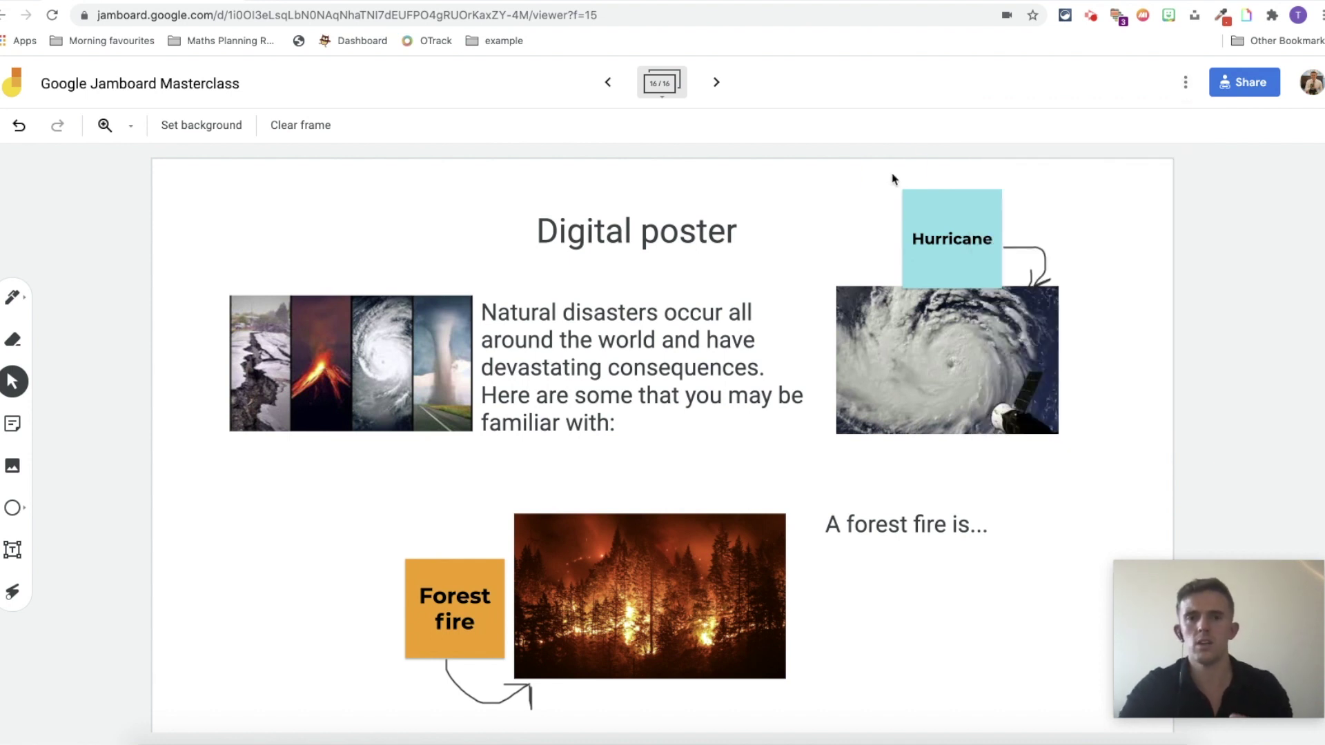